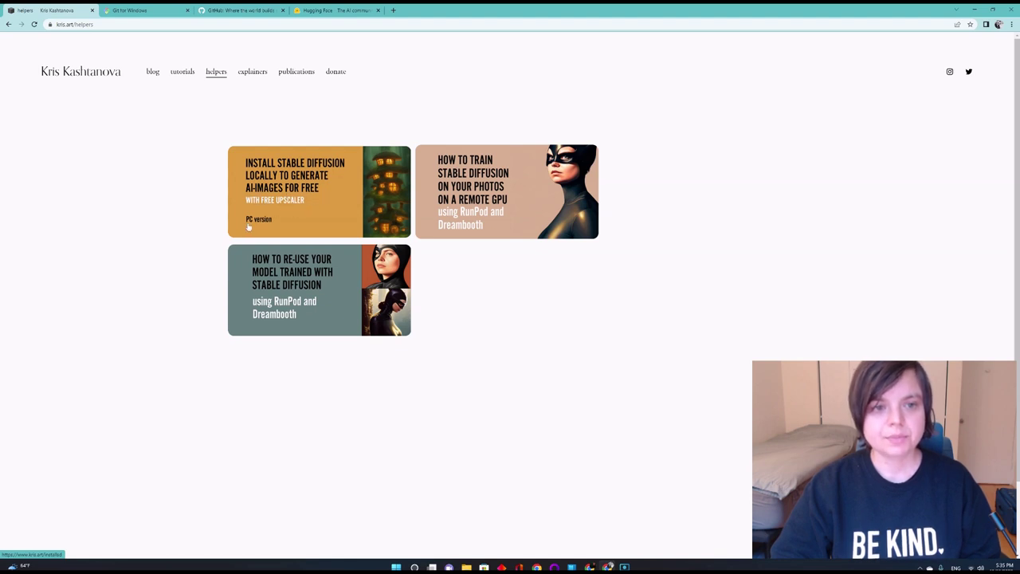
pyautogui.click(321, 200)
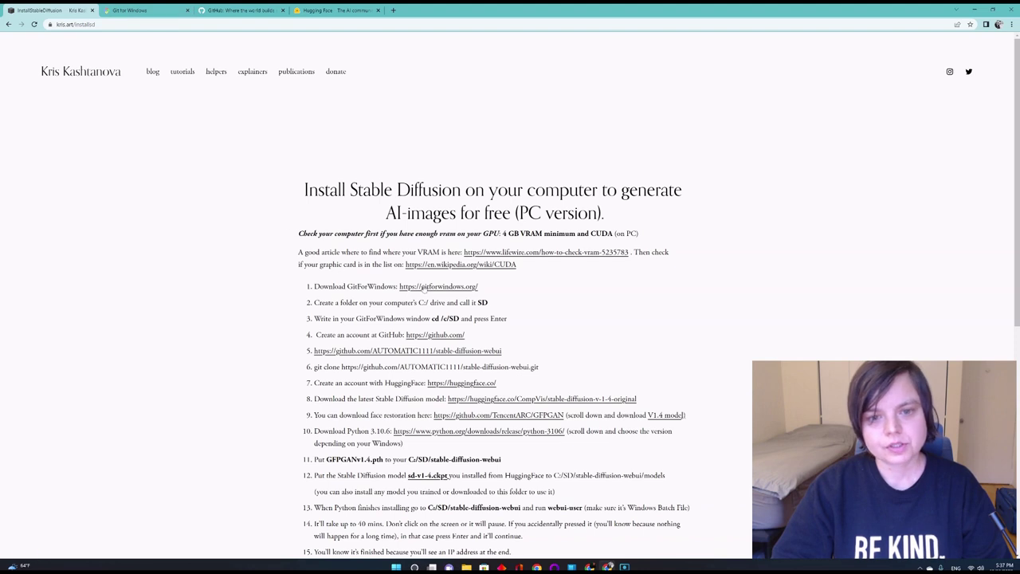
# Download the Git 2.38.0 64-bit installer from gitforwindows.org and run the .exe
pyautogui.click(156, 17)
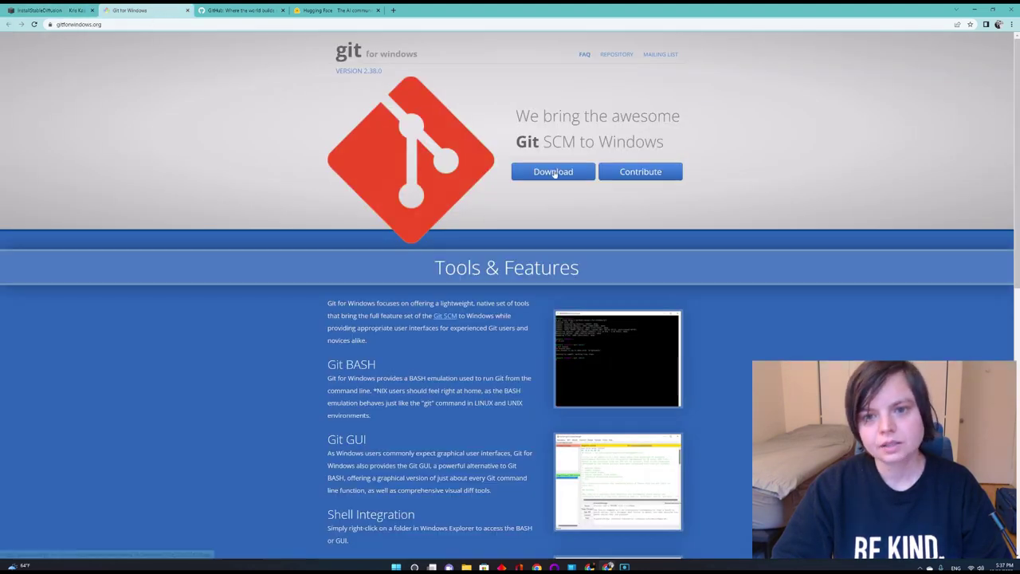
pyautogui.click(554, 173)
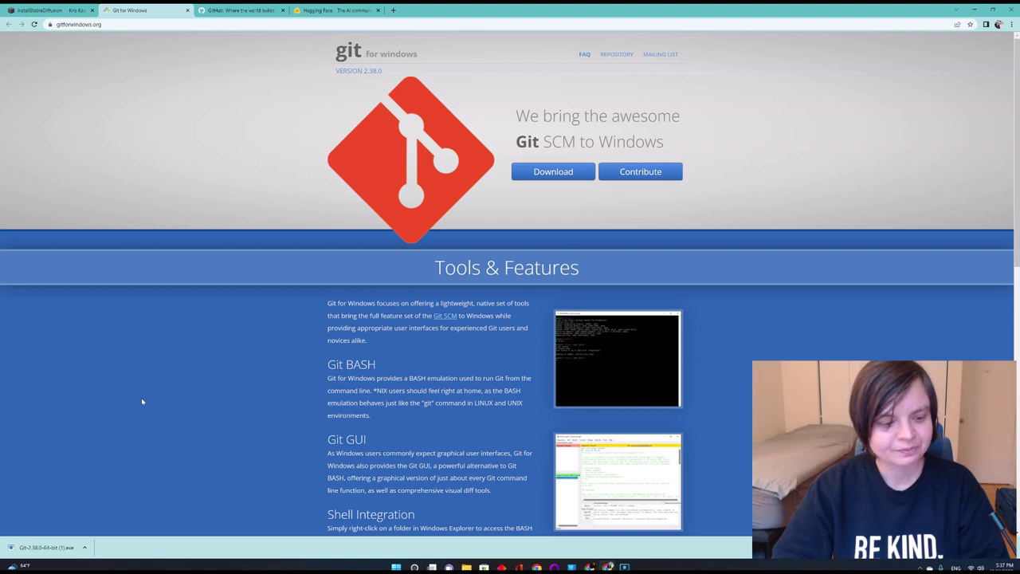
pyautogui.click(46, 551)
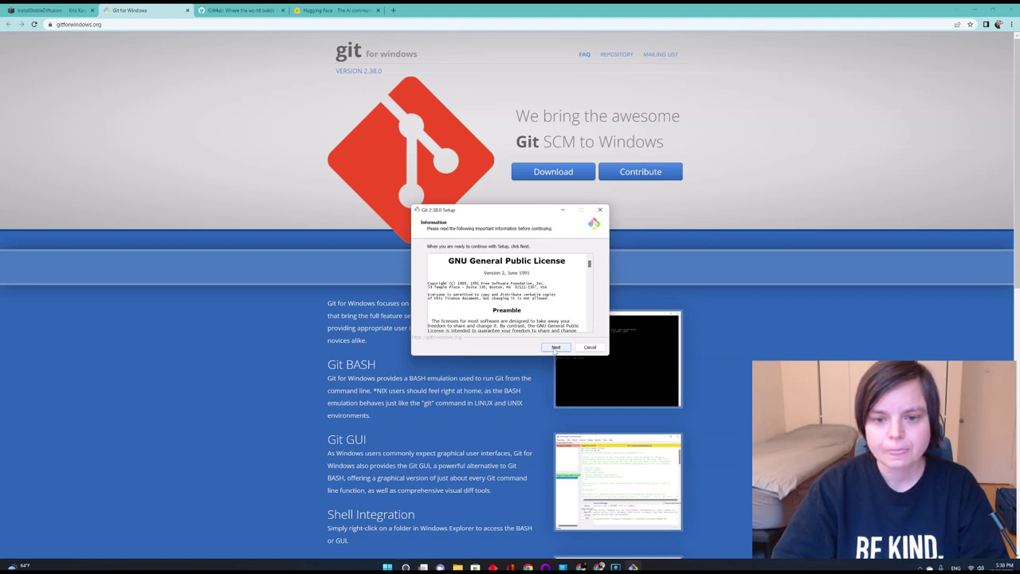
# Accept the license and default location, and untick Windows Explorer integration
pyautogui.click(555, 347)
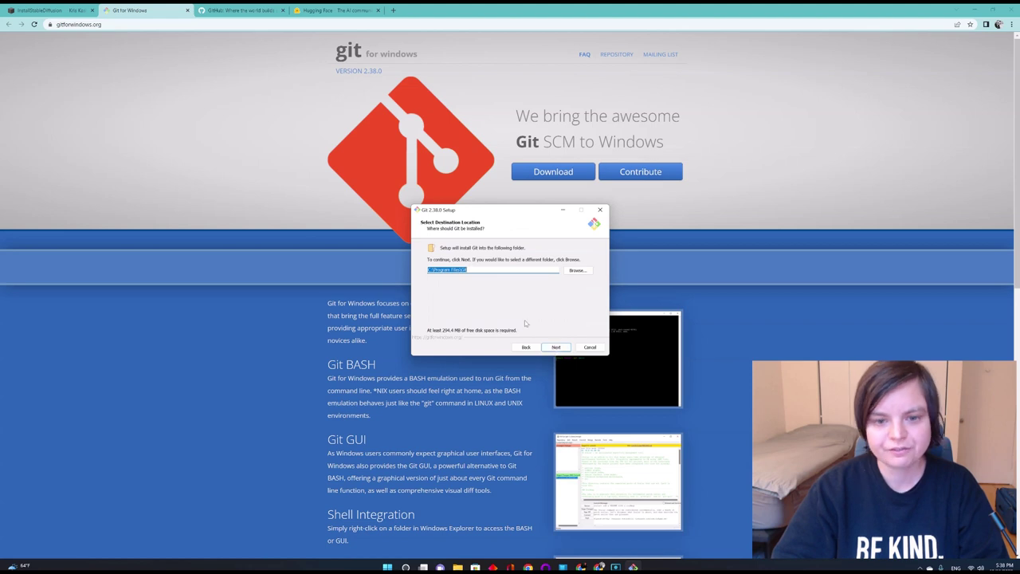
pyautogui.click(557, 348)
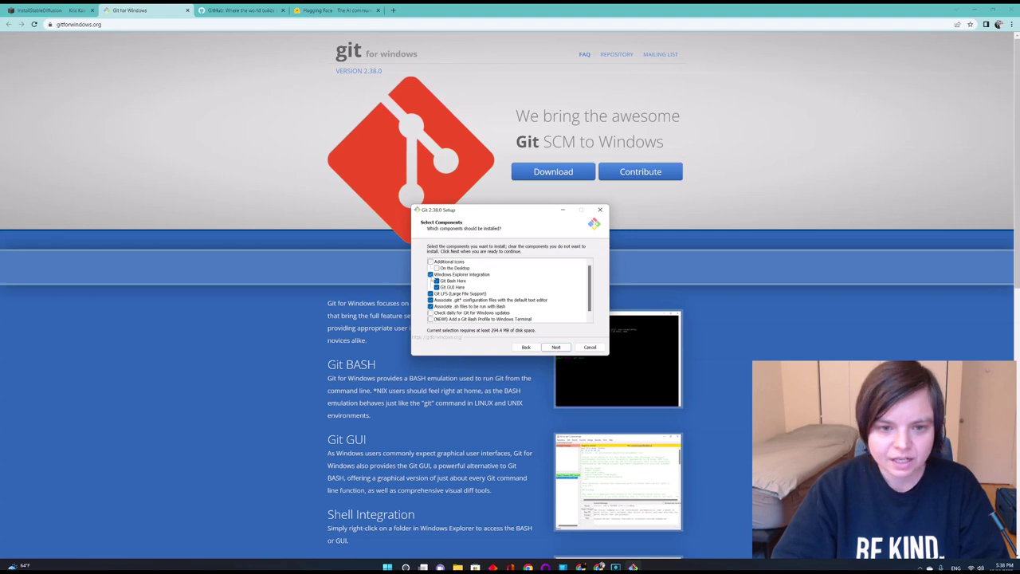
pyautogui.click(431, 274)
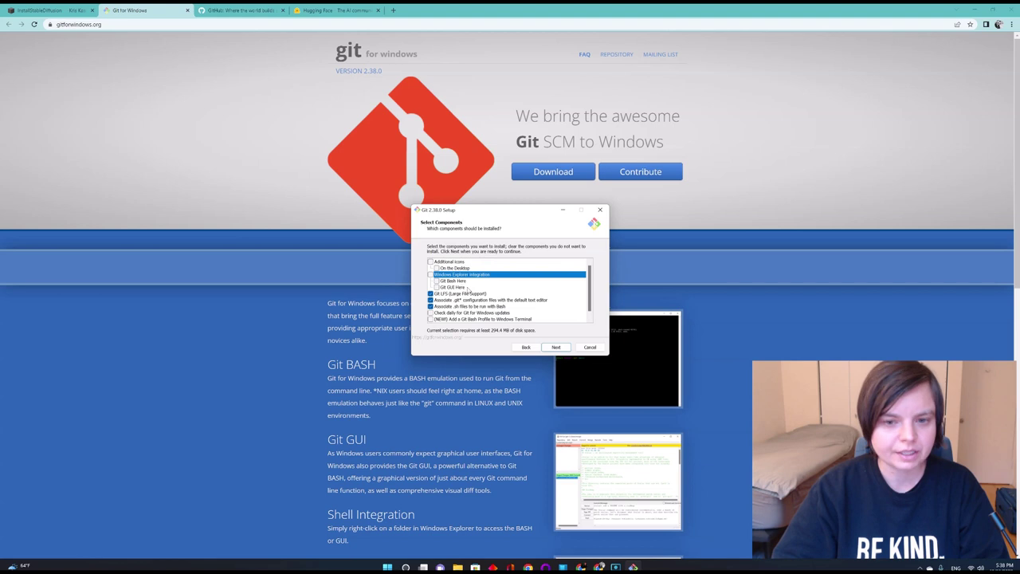
pyautogui.click(556, 347)
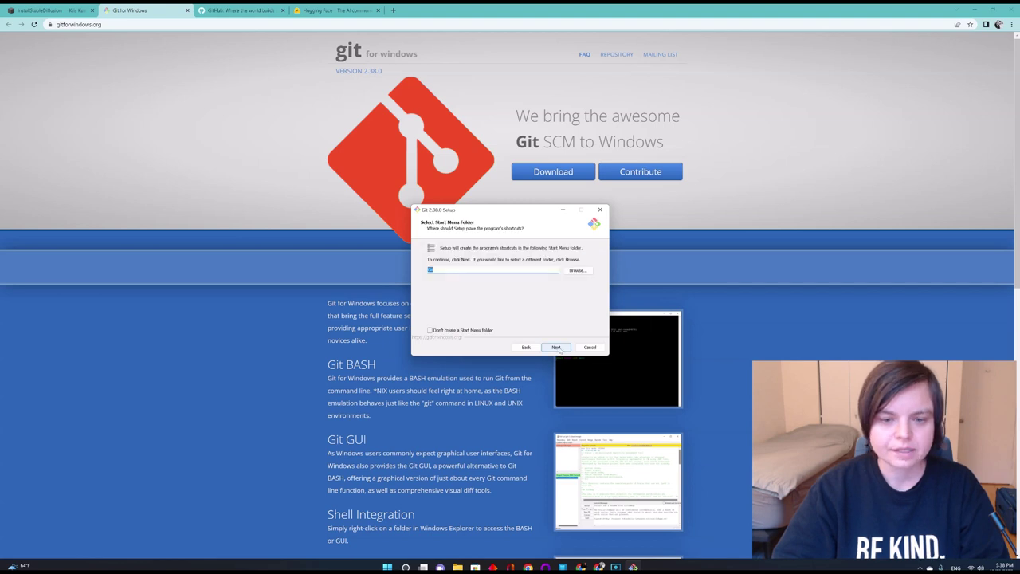
pyautogui.click(557, 348)
pyautogui.click(556, 347)
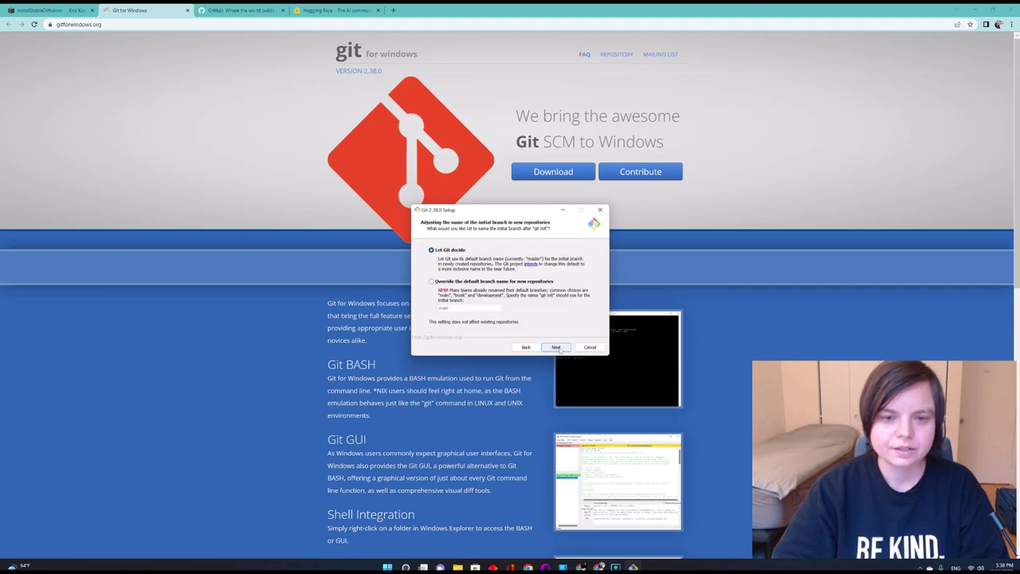
# Keep the remaining defaults (OpenSSL, Git Credential Manager), install, and tick Launch Git Bash without release notes
pyautogui.click(556, 348)
pyautogui.click(557, 348)
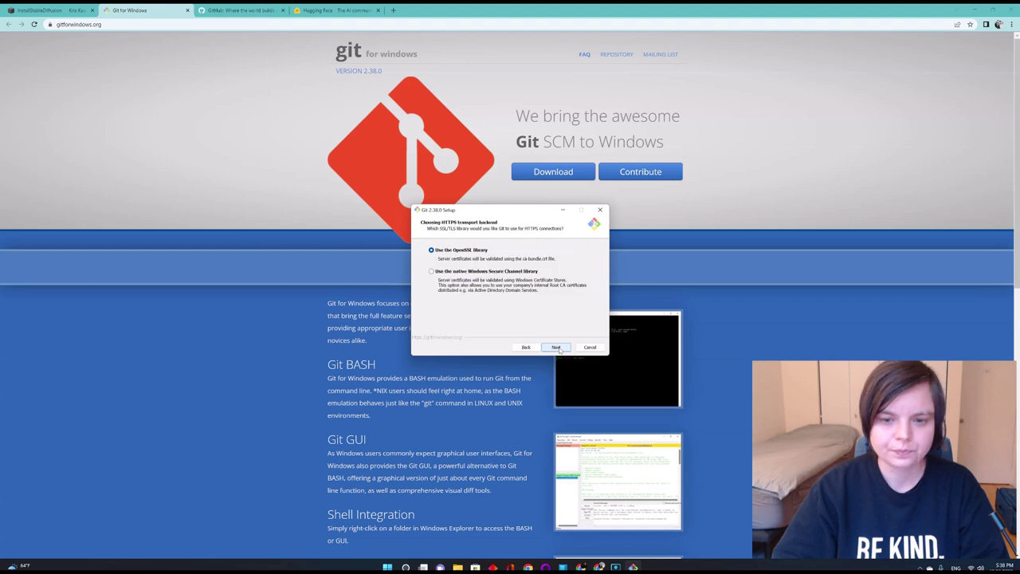
pyautogui.click(556, 347)
pyautogui.click(557, 347)
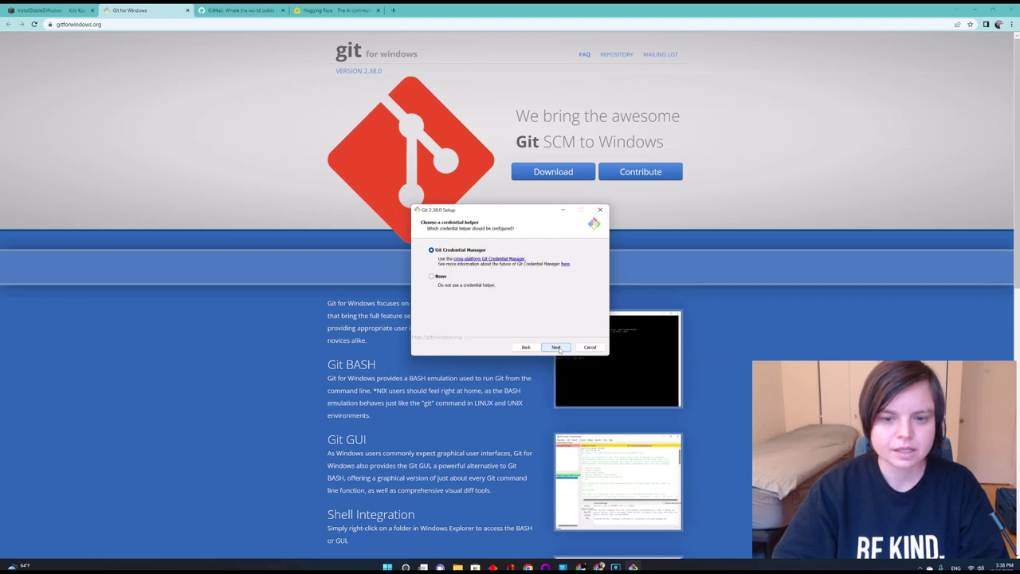
pyautogui.click(557, 348)
pyautogui.click(556, 347)
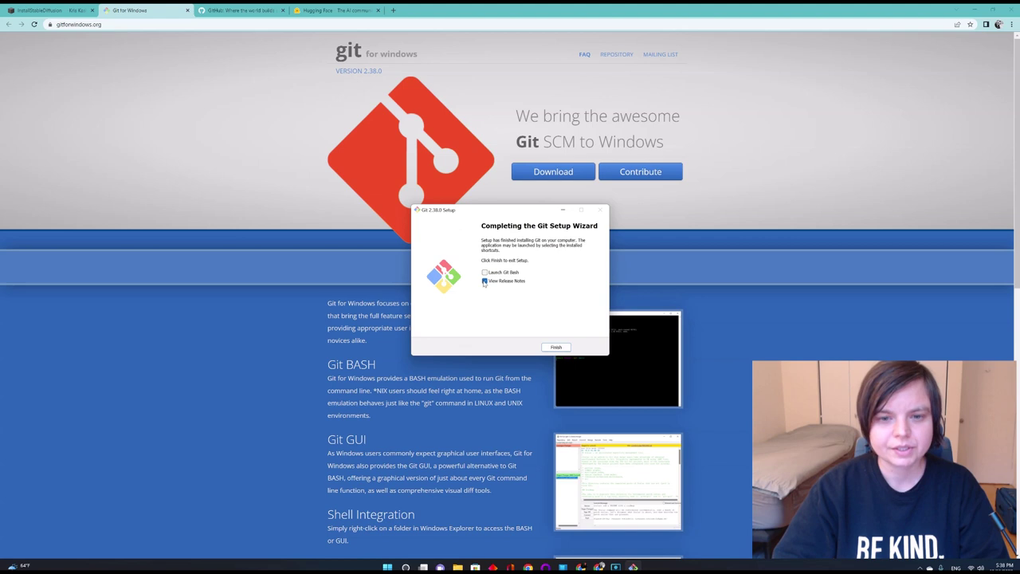
pyautogui.click(485, 282)
pyautogui.click(488, 273)
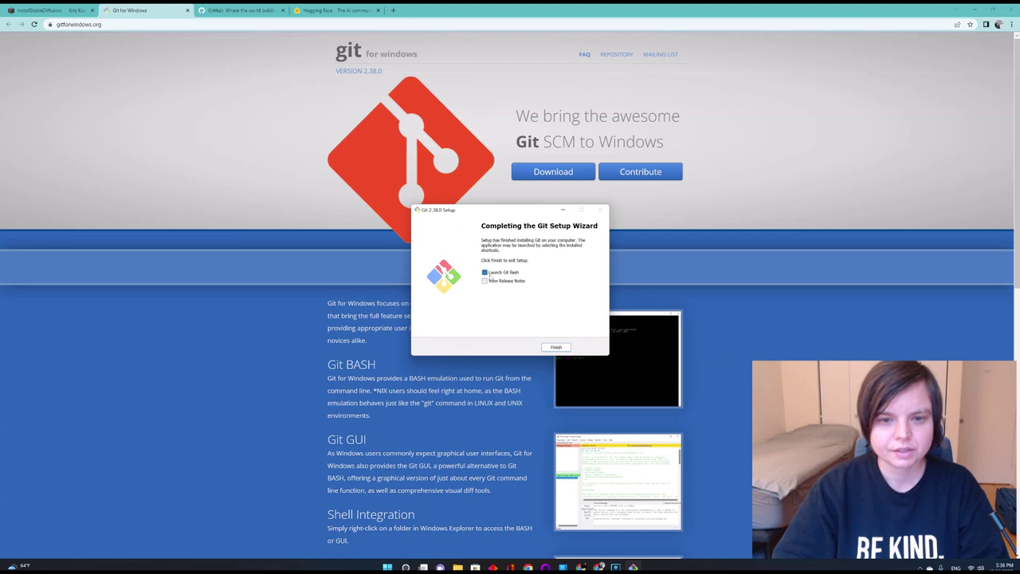
# Finish setup to launch Git Bash, centre its window, and return to the kris.art guide
pyautogui.click(557, 347)
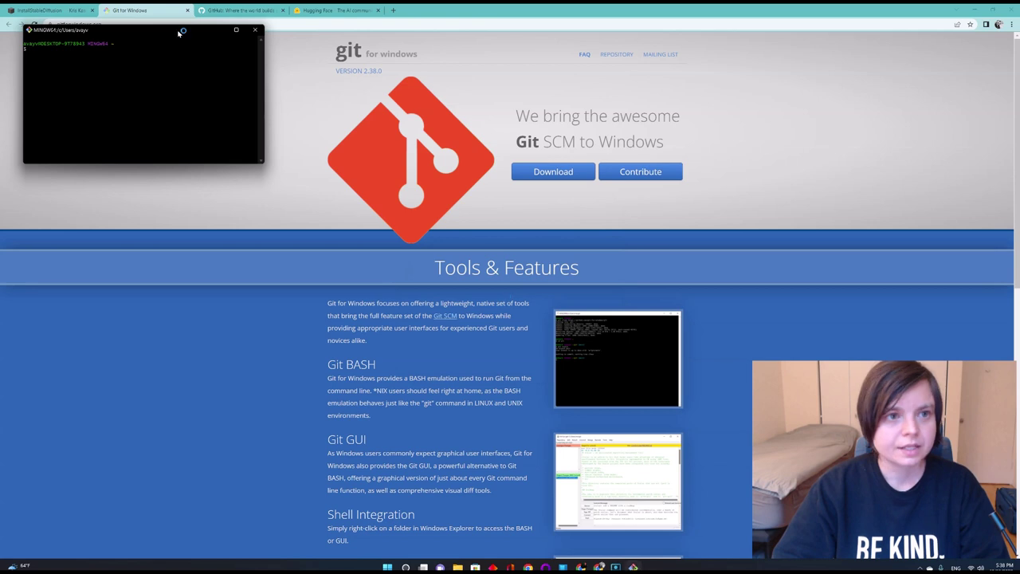
pyautogui.moveTo(179, 33); pyautogui.dragTo(563, 235)
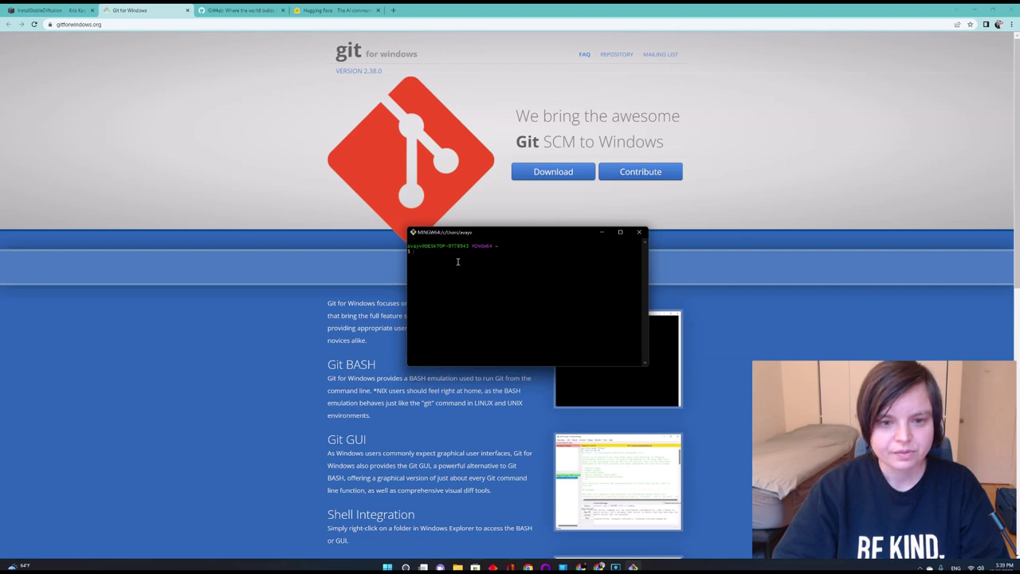
pyautogui.click(41, 10)
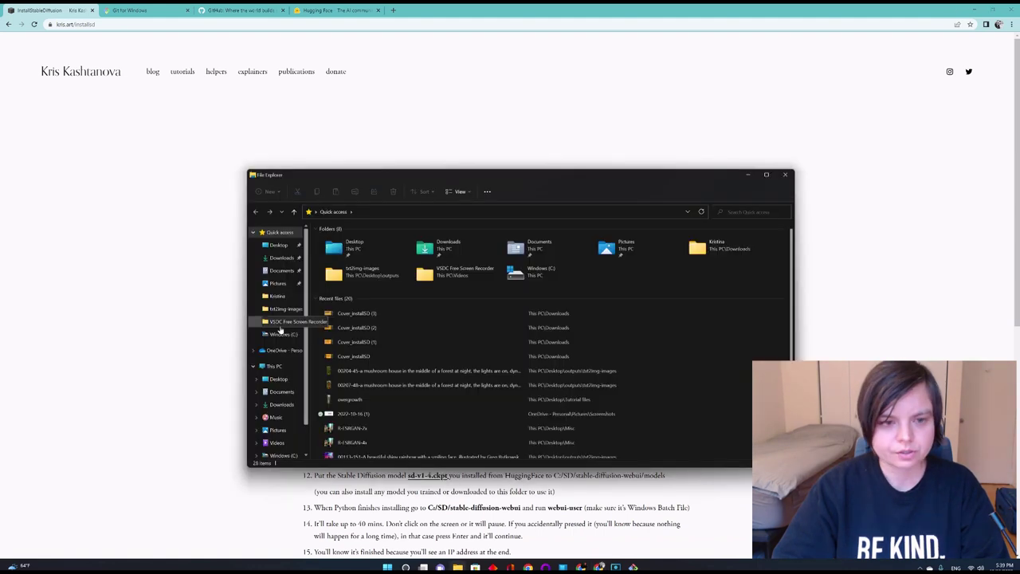
# Create a new folder named SD at the root of Windows (C:)
pyautogui.click(279, 334)
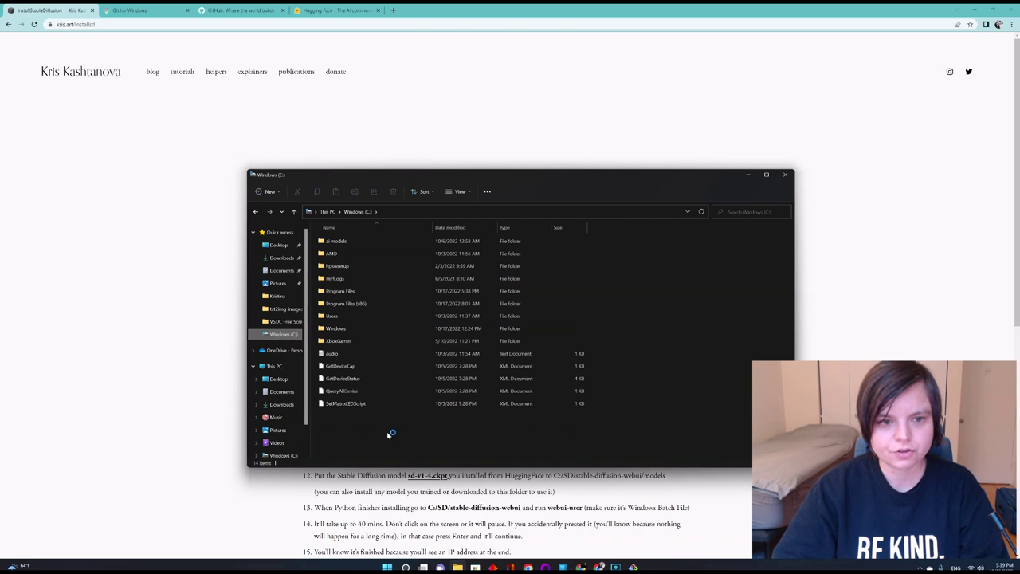
pyautogui.rightClick(354, 435)
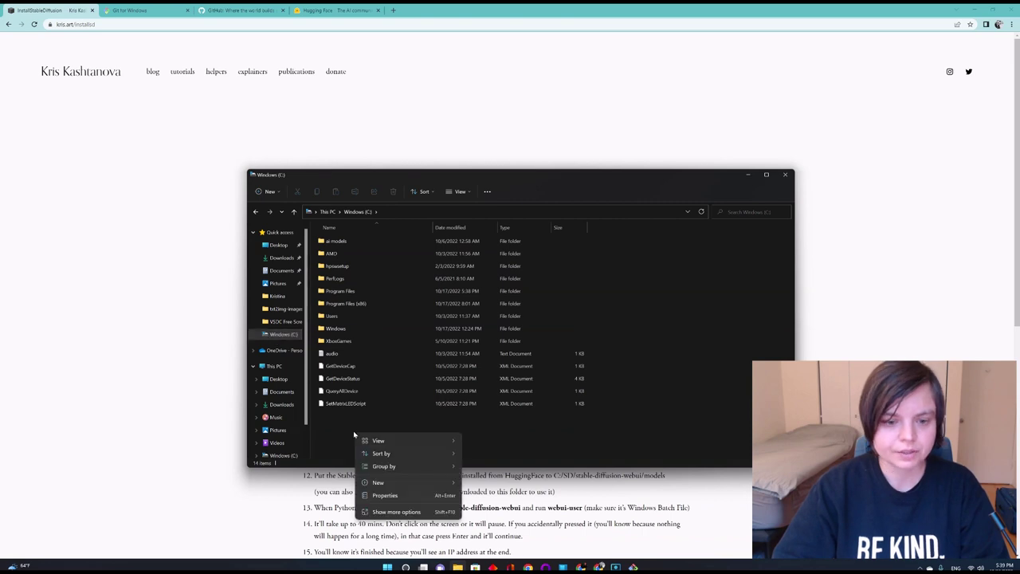
pyautogui.press('Escape')
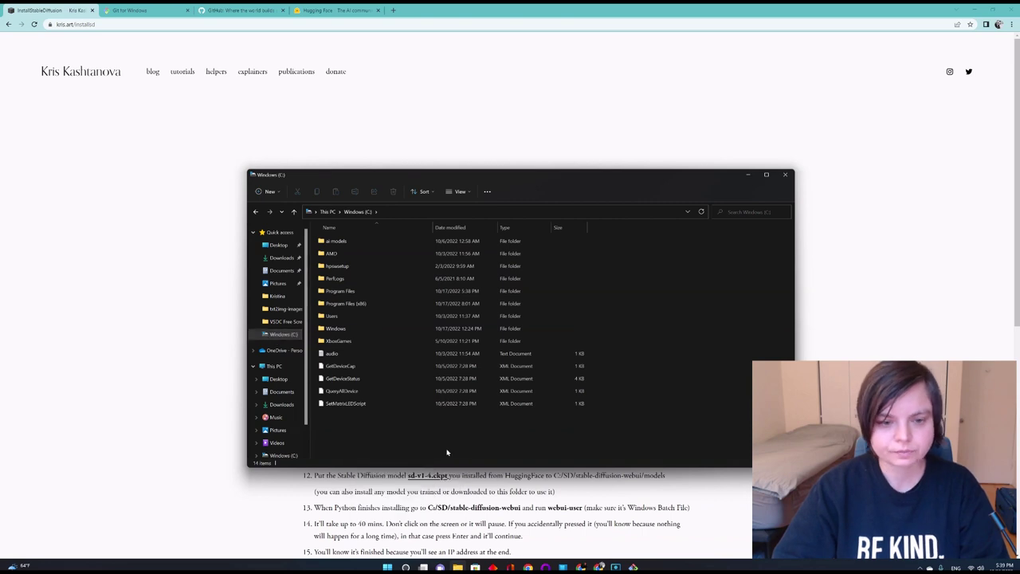
pyautogui.hotkey('ctrl', 'shift', 'n')
pyautogui.write('S')
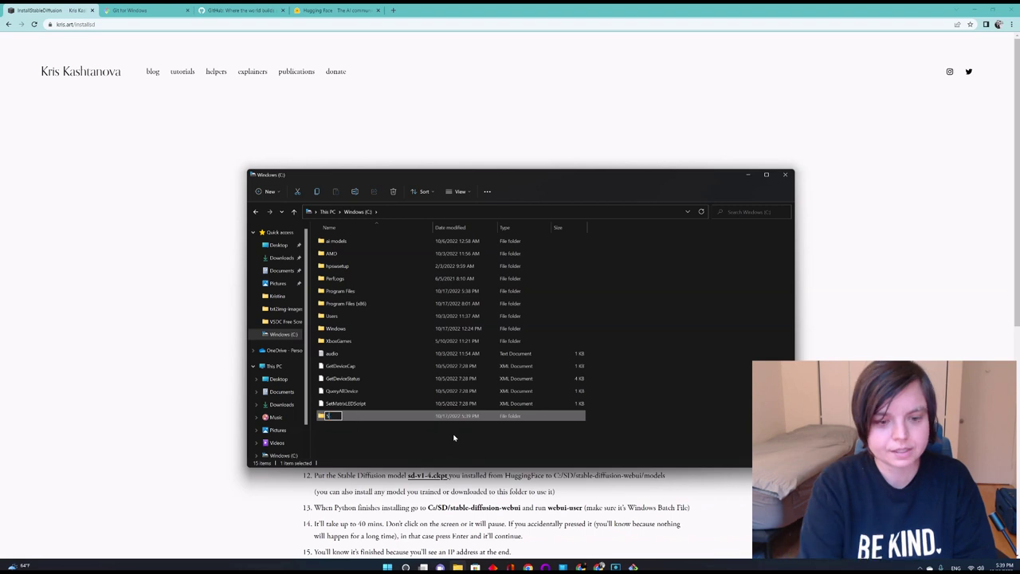
pyautogui.write('D')
pyautogui.press('Return')
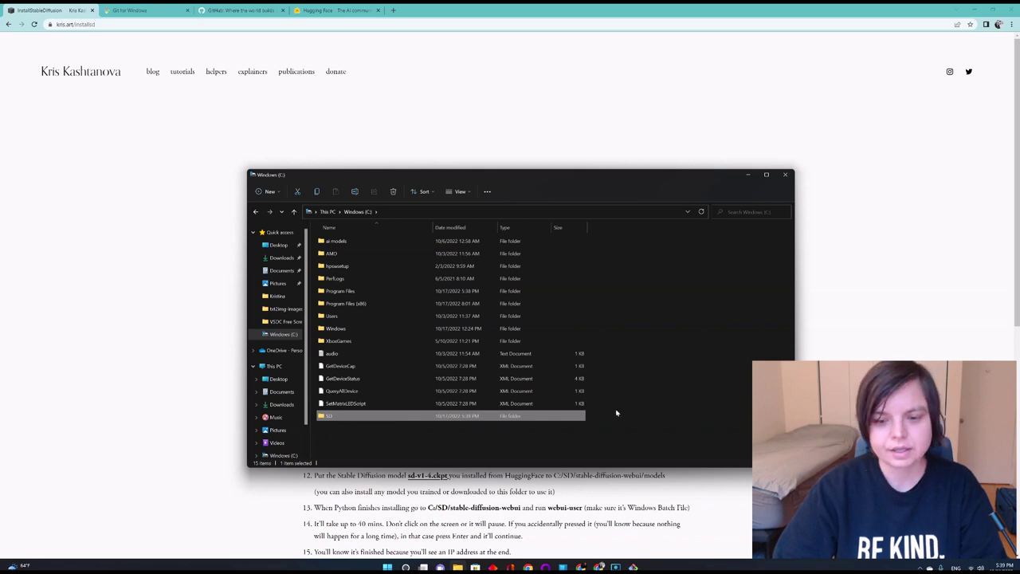
# Close File Explorer and copy the 'cd /c/SD' command from step 3 of the guide
pyautogui.click(786, 175)
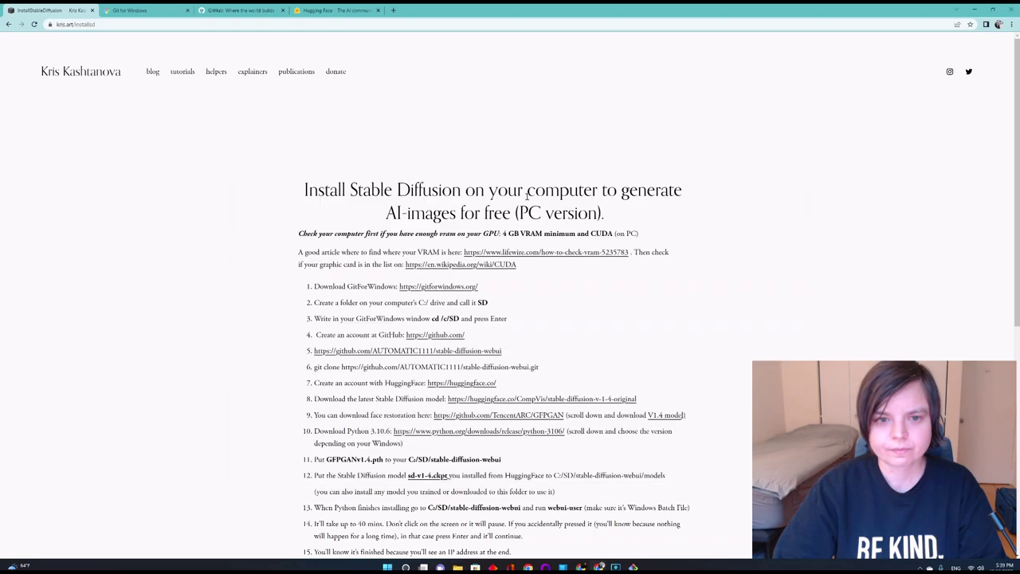
pyautogui.scroll(-1, 432, 357)
pyautogui.scroll(-1, 432, 358)
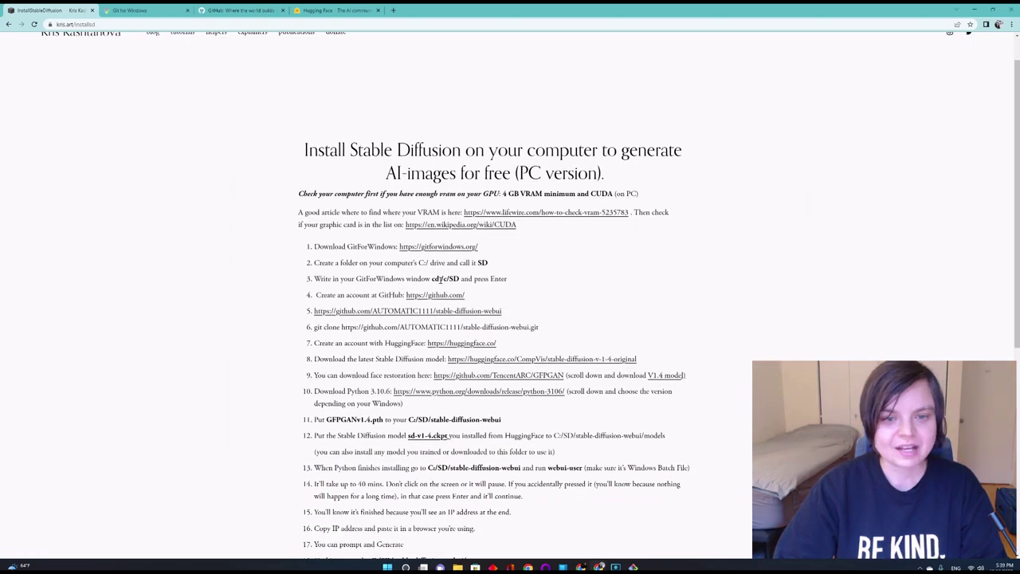
pyautogui.moveTo(432, 278); pyautogui.dragTo(460, 280)
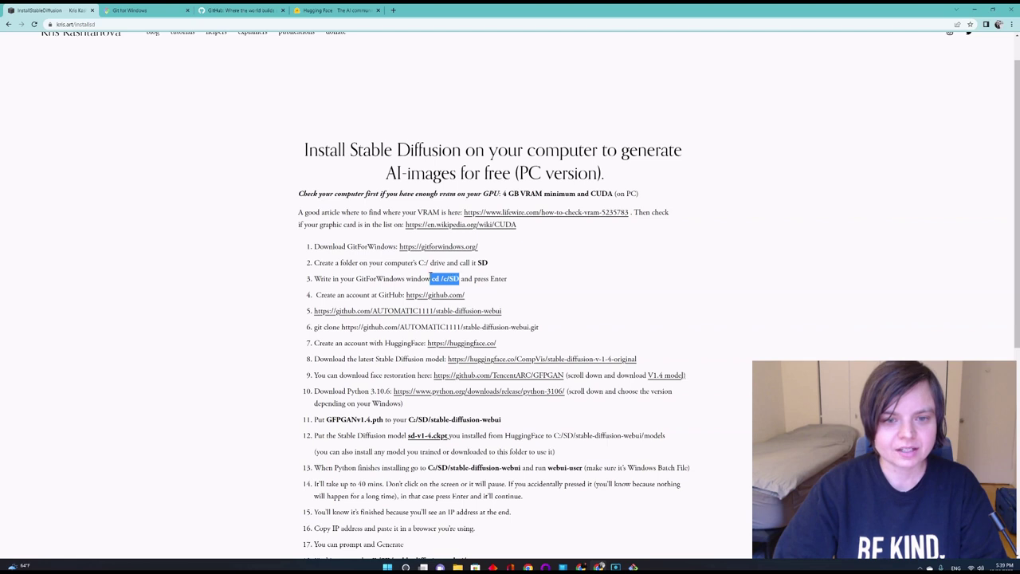
pyautogui.click(435, 279)
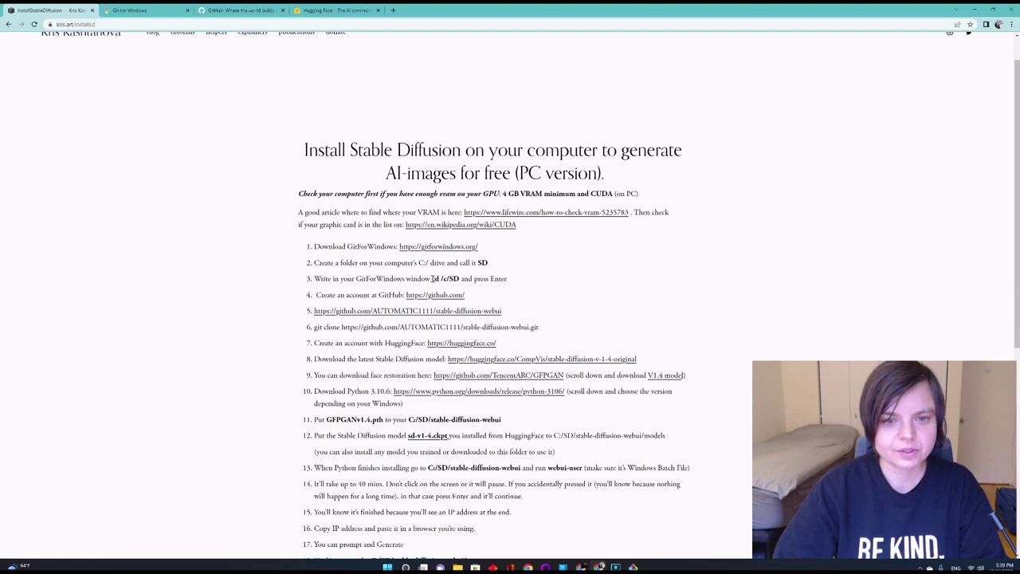
pyautogui.moveTo(433, 279); pyautogui.dragTo(460, 279)
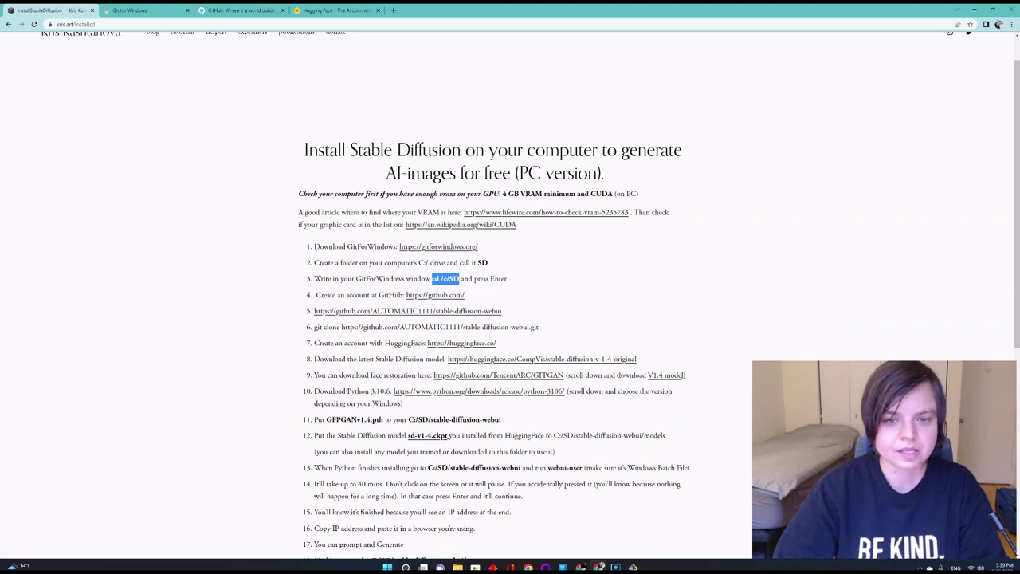
pyautogui.rightClick(450, 282)
pyautogui.click(463, 288)
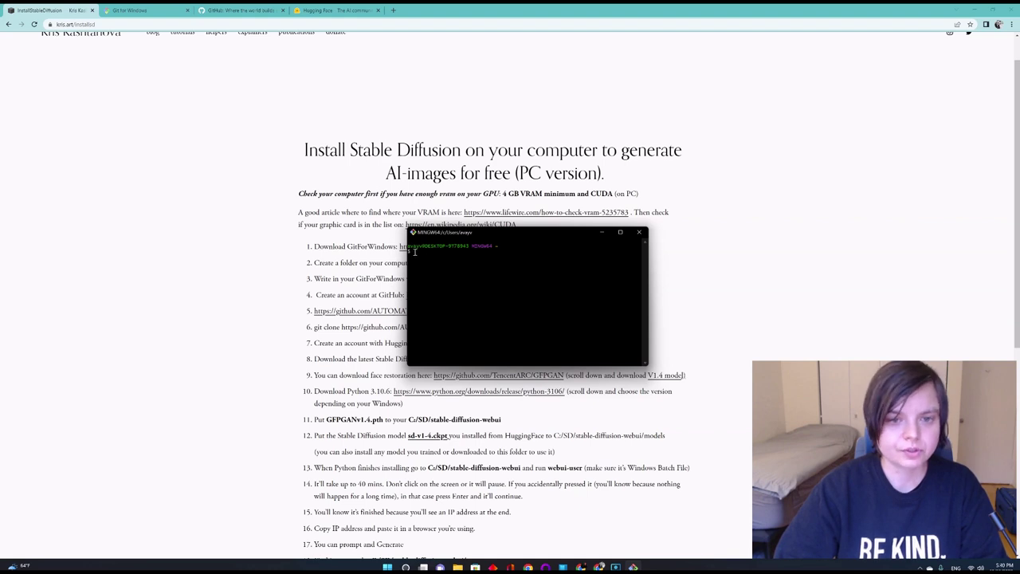
# Paste and run 'cd /c/SD' in Git Bash, then minimize the terminal
pyautogui.rightClick(414, 251)
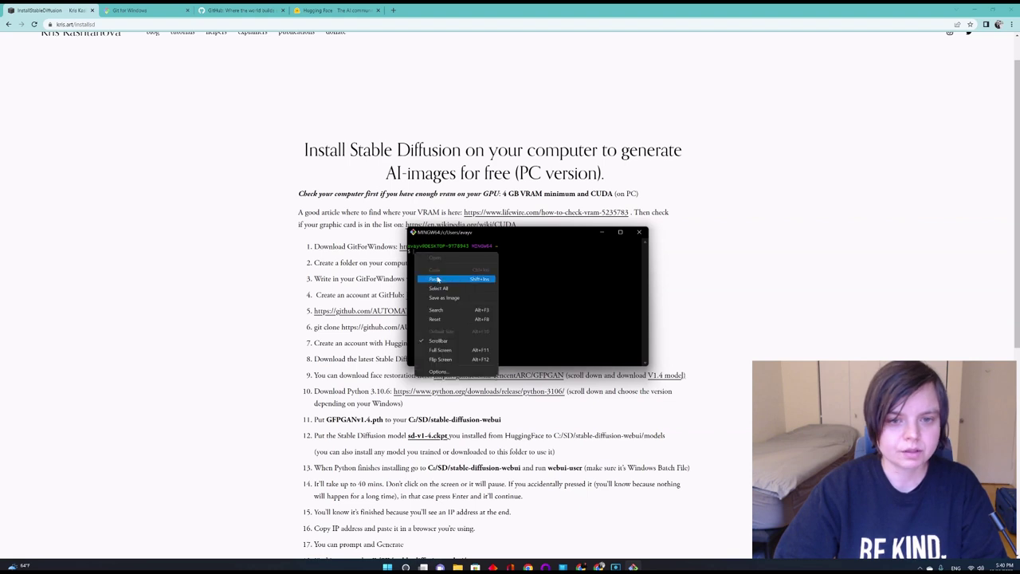
pyautogui.click(438, 279)
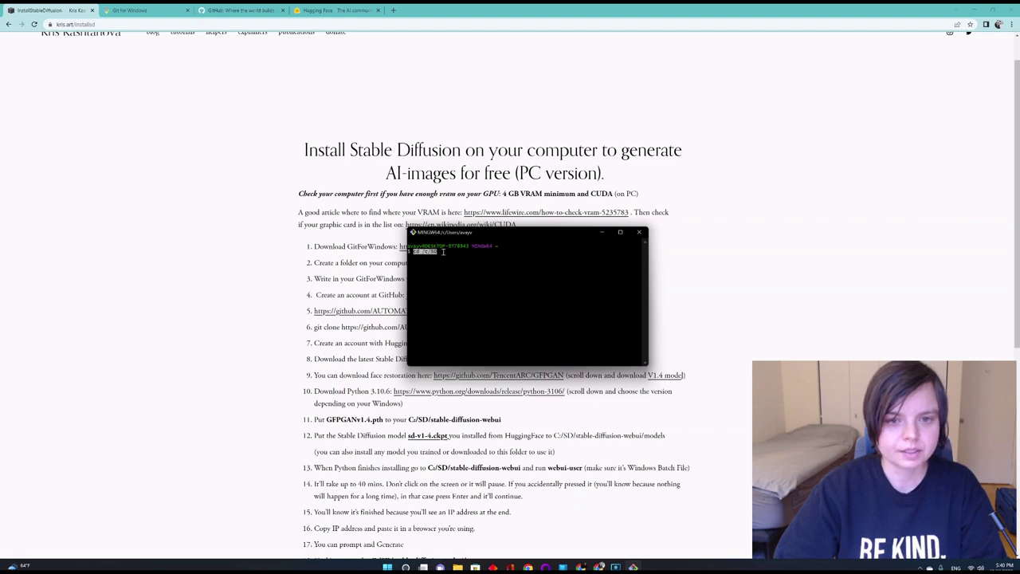
pyautogui.press('Return')
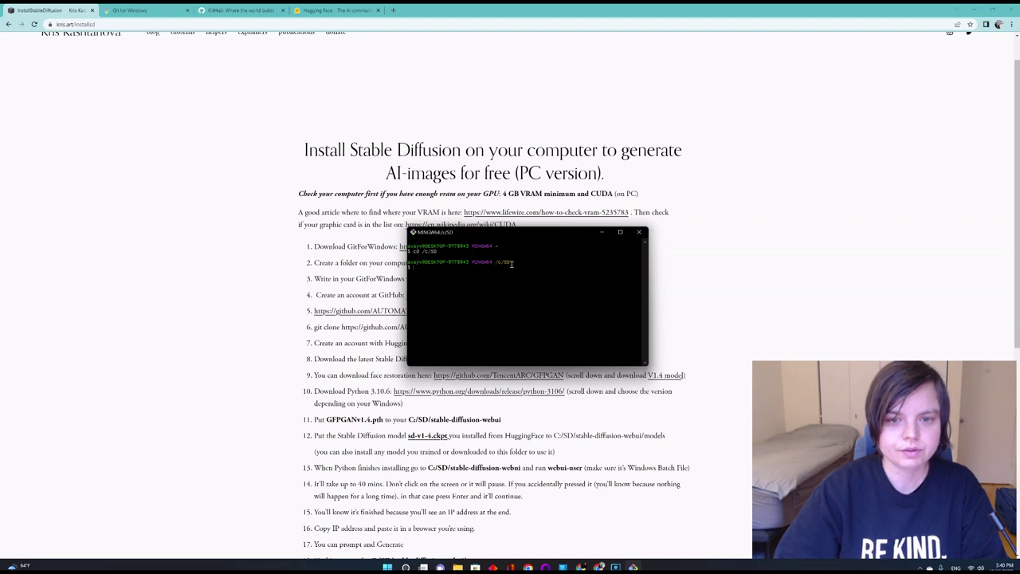
pyautogui.click(601, 232)
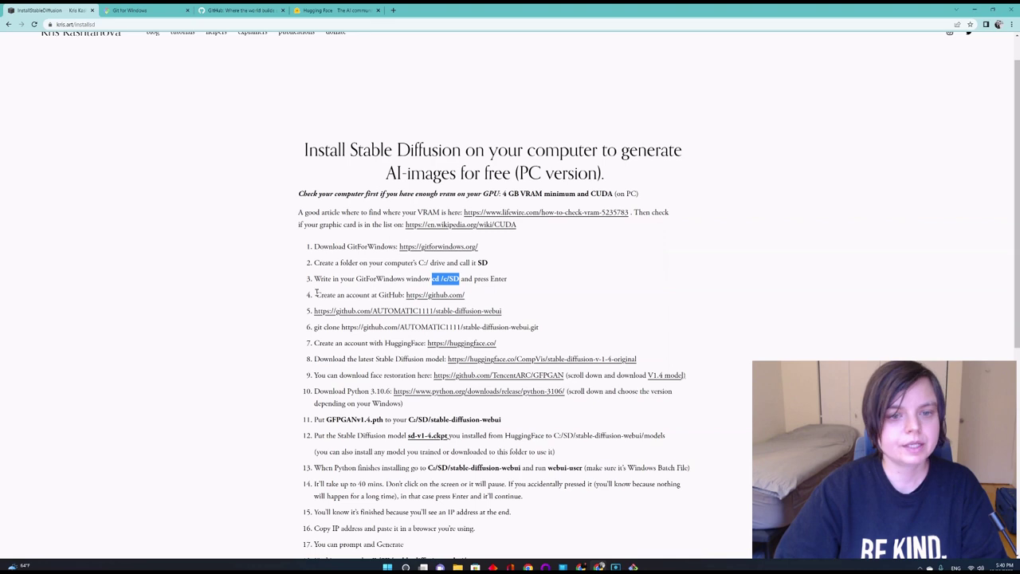
# Sign in to the GitHub account, then go back to the InstallStableDiffusion guide tab
pyautogui.scroll(-1, 316, 293)
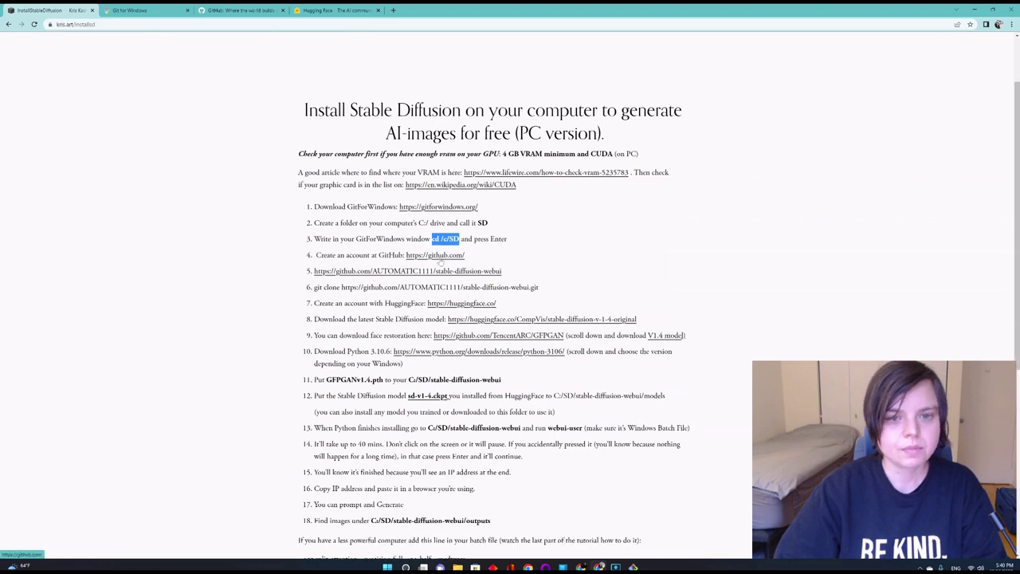
pyautogui.click(220, 10)
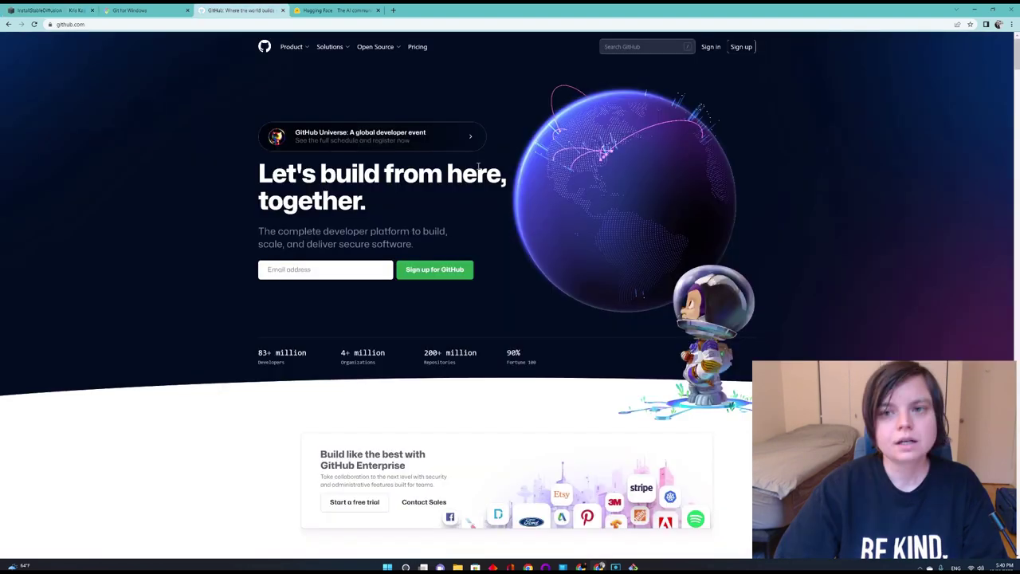
pyautogui.click(710, 48)
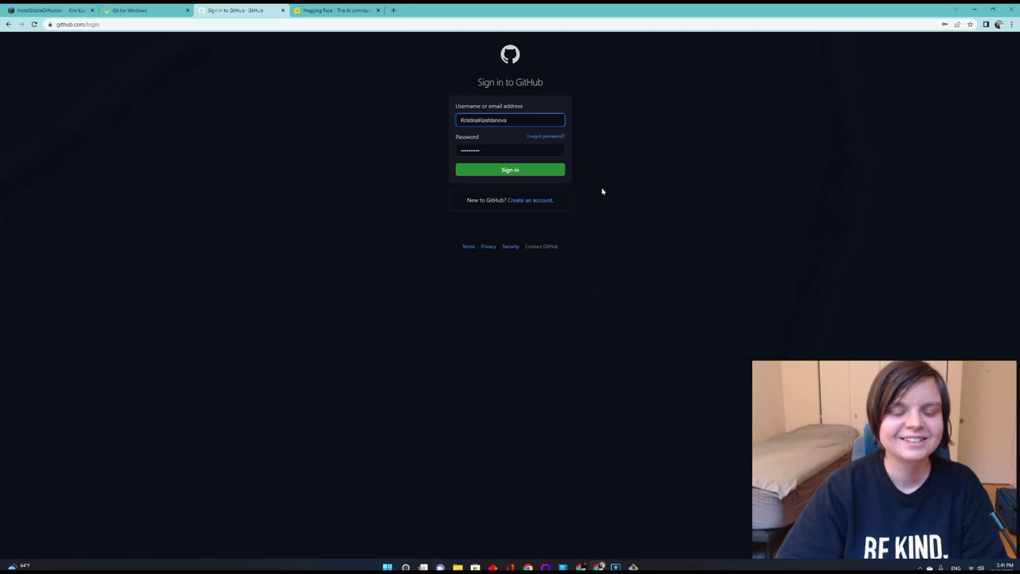
pyautogui.click(514, 169)
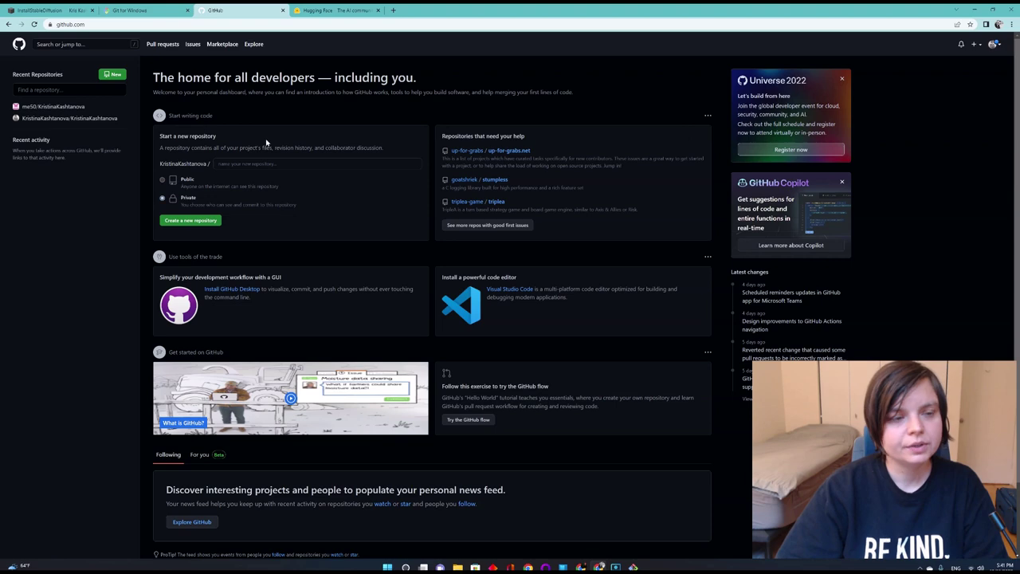
pyautogui.click(68, 10)
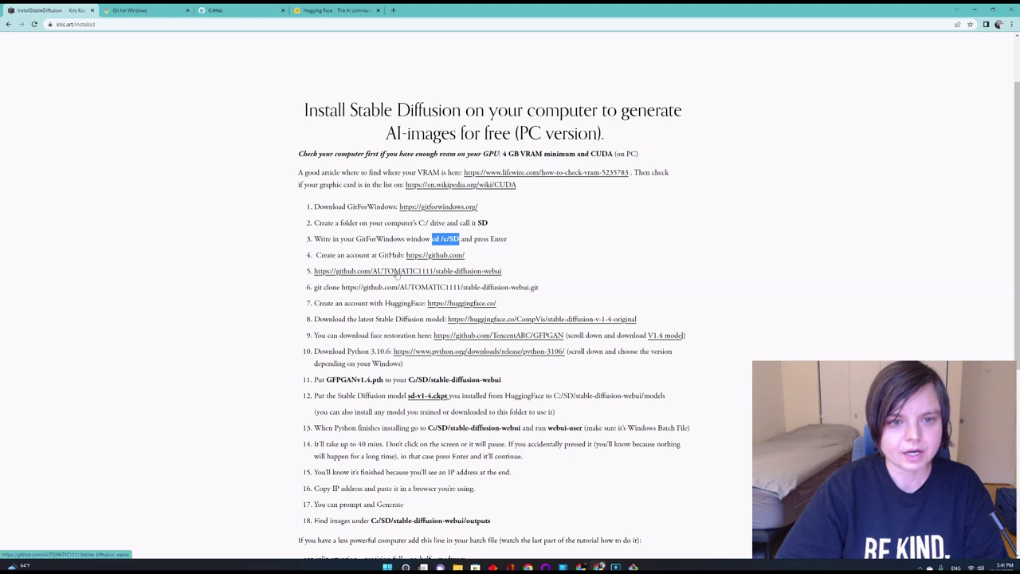
# Open the AUTOMATIC1111/stable-diffusion-webui repository from the guide's step 5 link
pyautogui.click(406, 272)
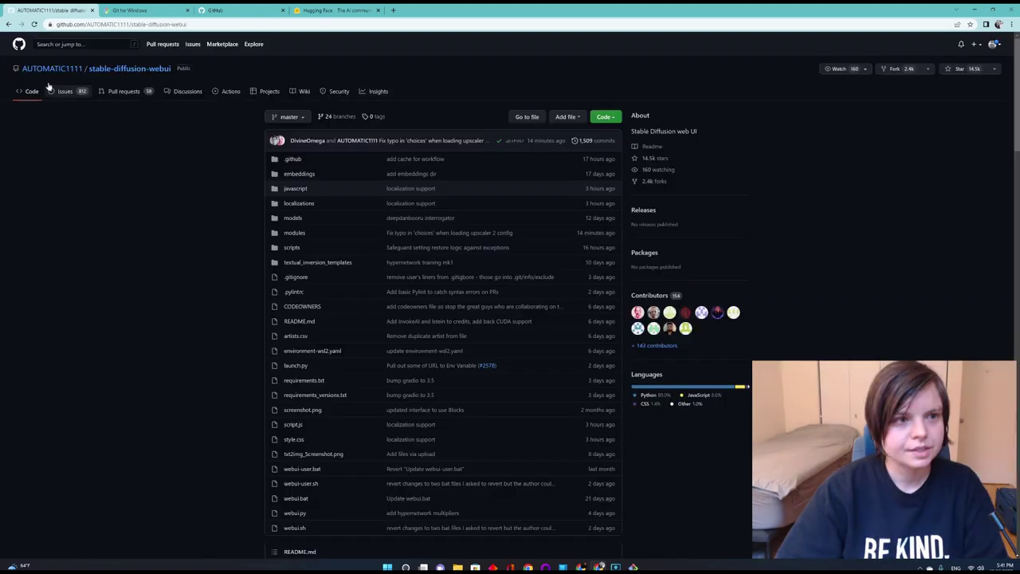
pyautogui.moveTo(72, 72)
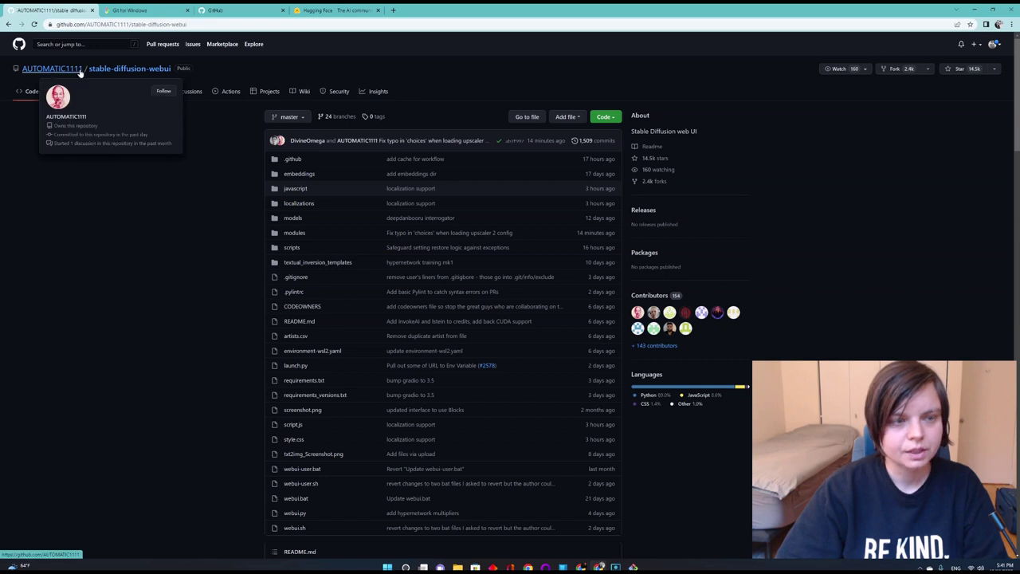
# Copy the repository's HTTPS clone URL from the green Code menu
pyautogui.click(615, 121)
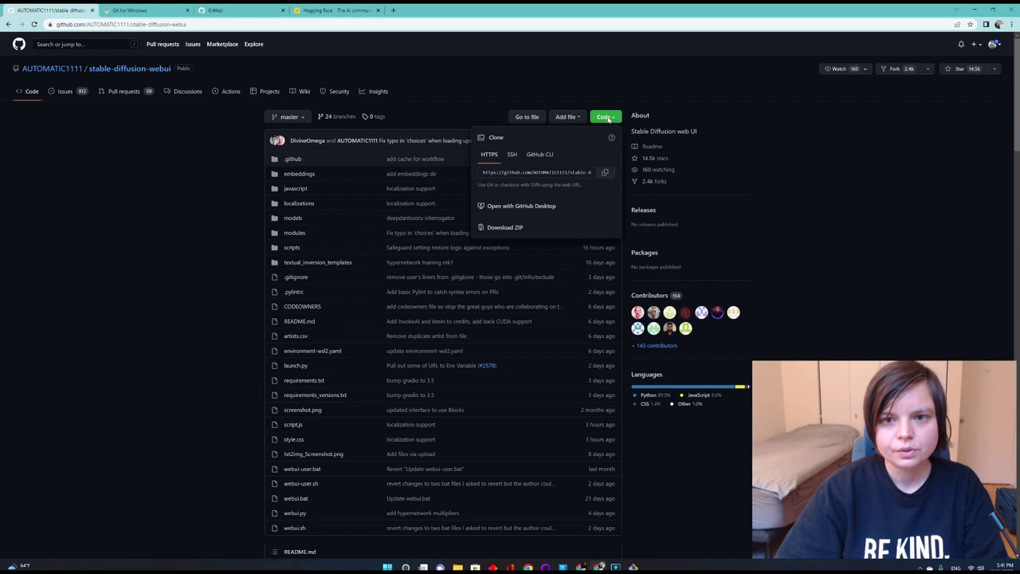
pyautogui.click(566, 173)
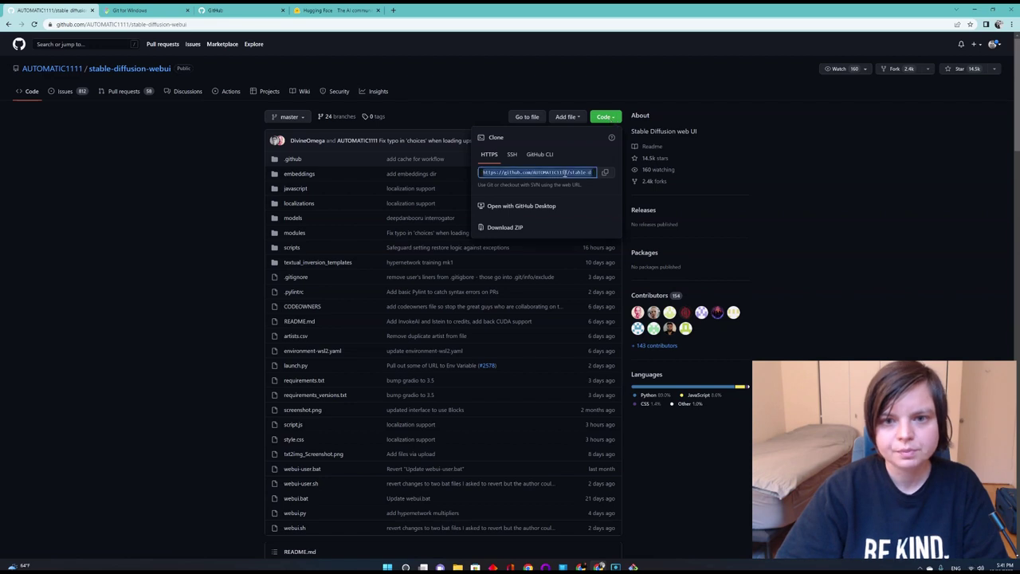
pyautogui.click(606, 174)
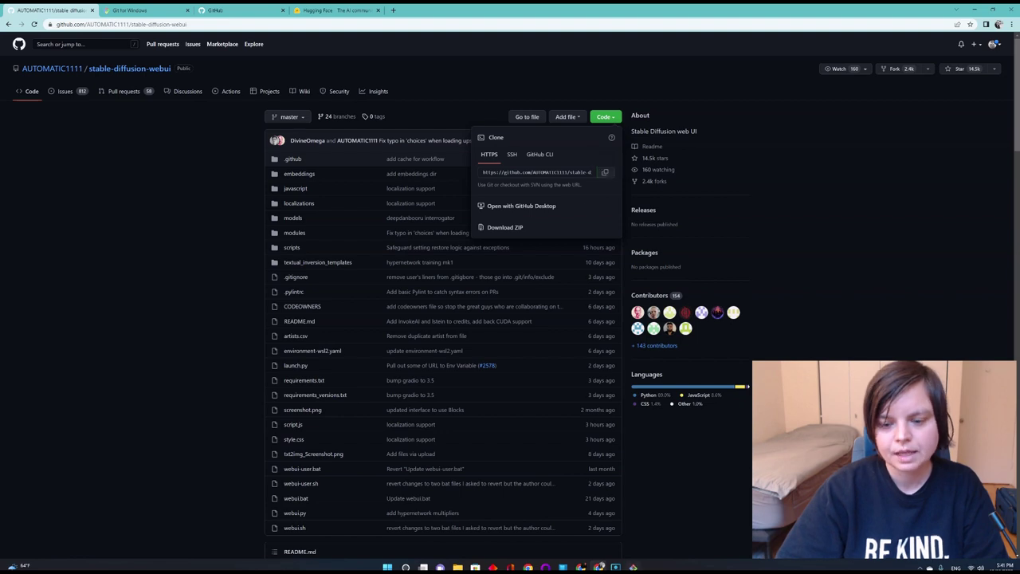
# Run 'git clone' with the pasted stable-diffusion-webui URL in Git Bash inside /c/SD
pyautogui.hotkey('alt', 'Tab')
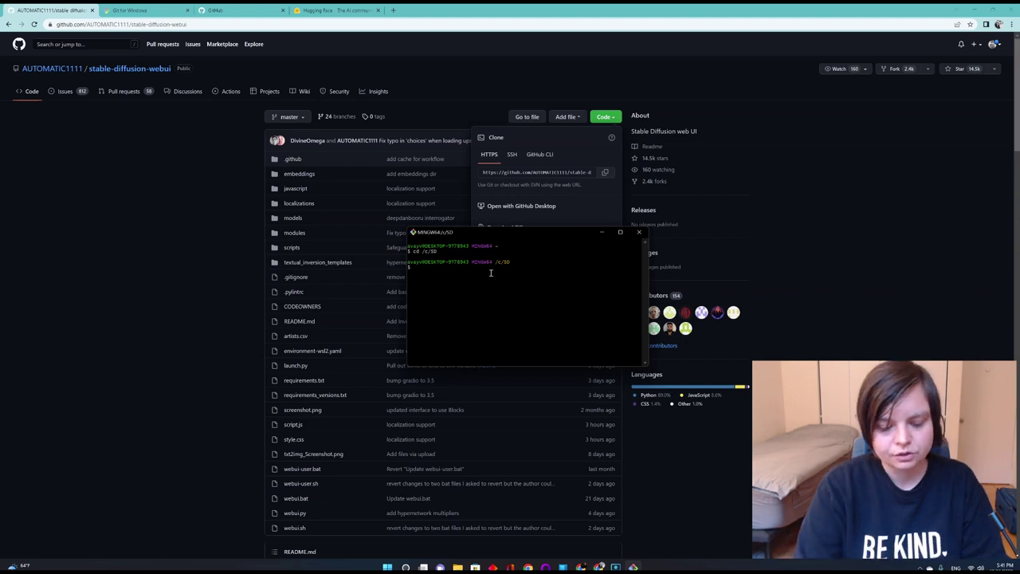
pyautogui.write('git')
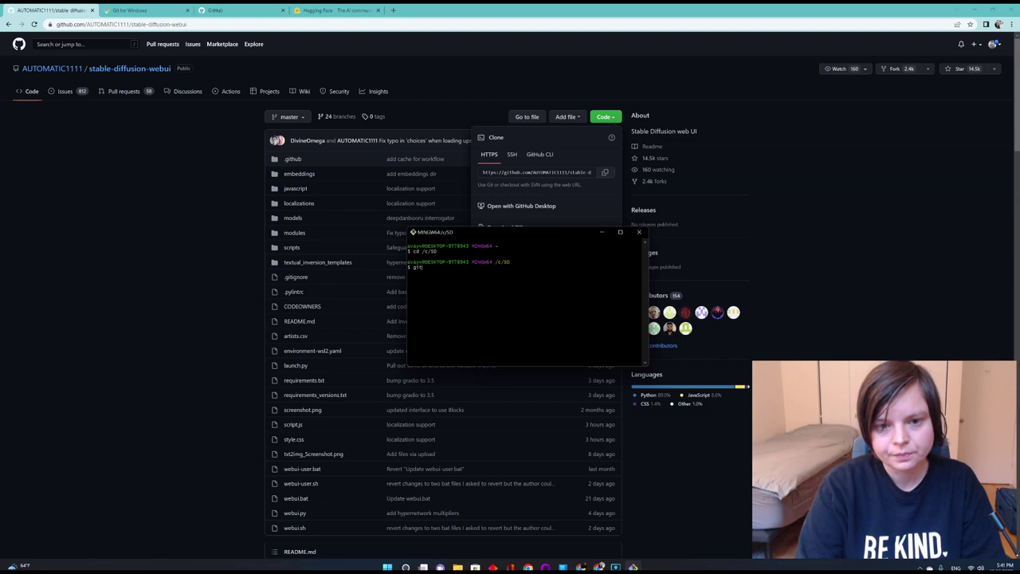
pyautogui.write(' cl')
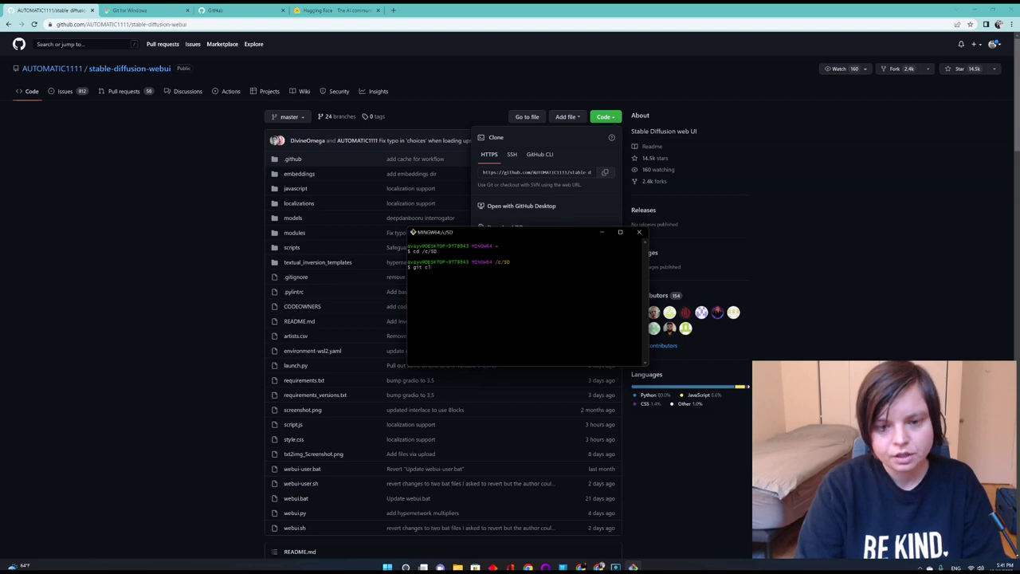
pyautogui.write('one')
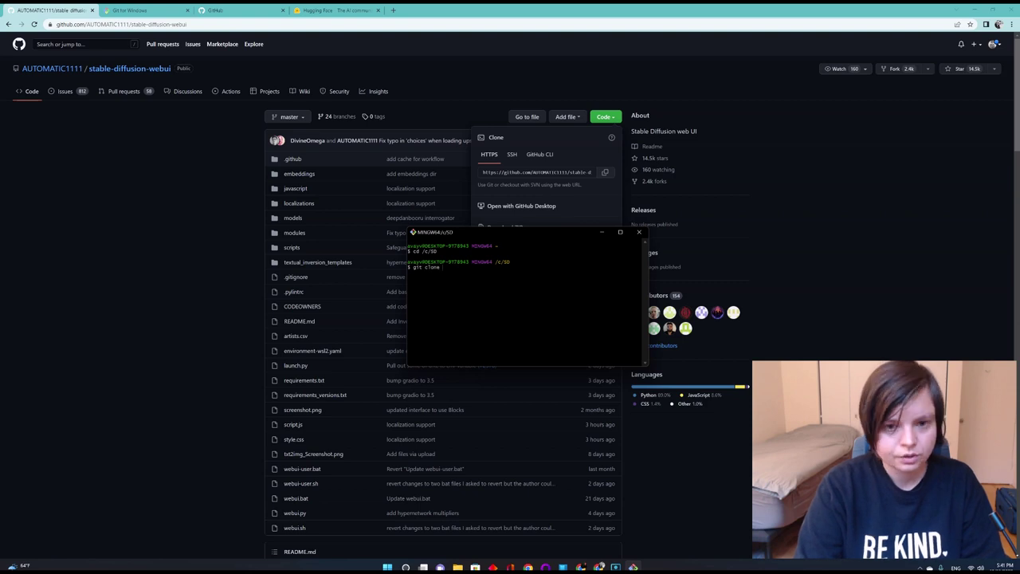
pyautogui.rightClick(444, 268)
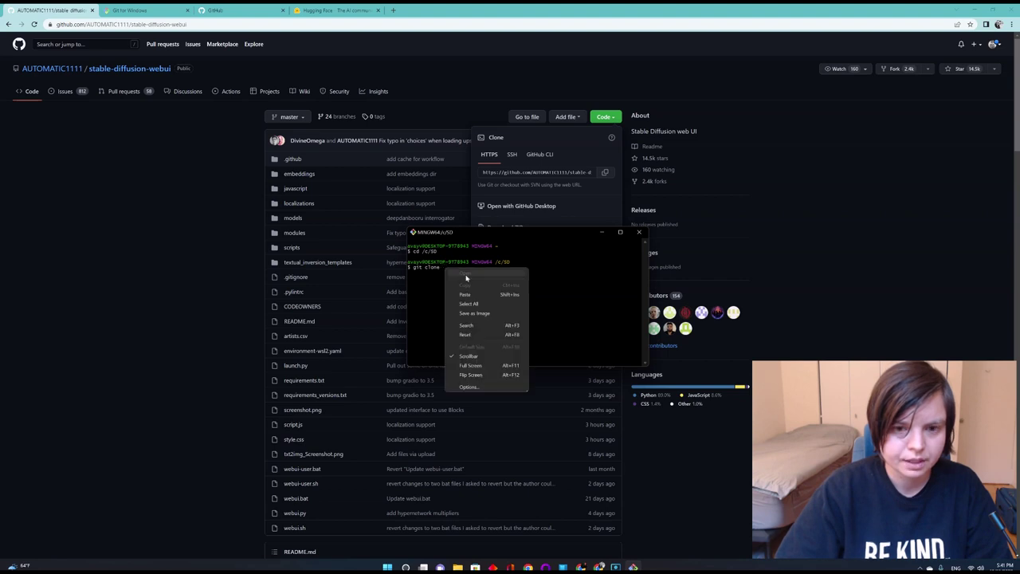
pyautogui.click(473, 294)
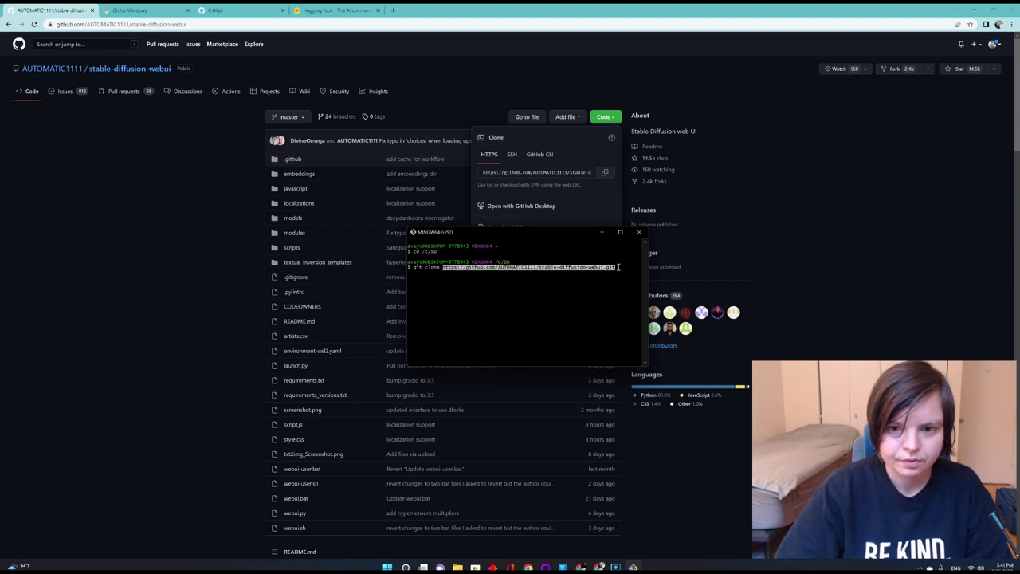
pyautogui.press('Return')
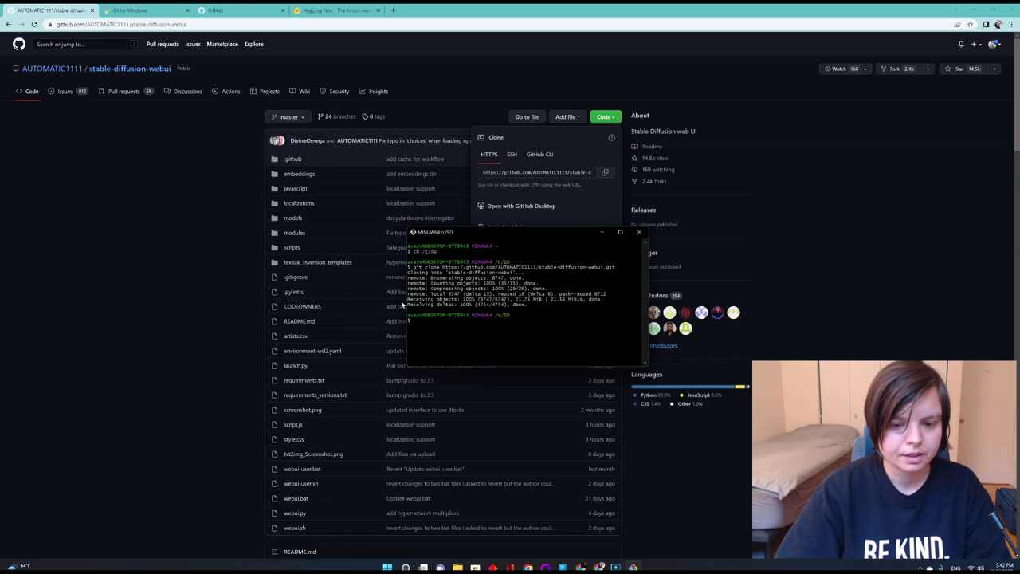
# Browse C:\SD and the cloned stable-diffusion-webui folder's 26 items, then return to SD
pyautogui.hotkey('alt', 'Tab')
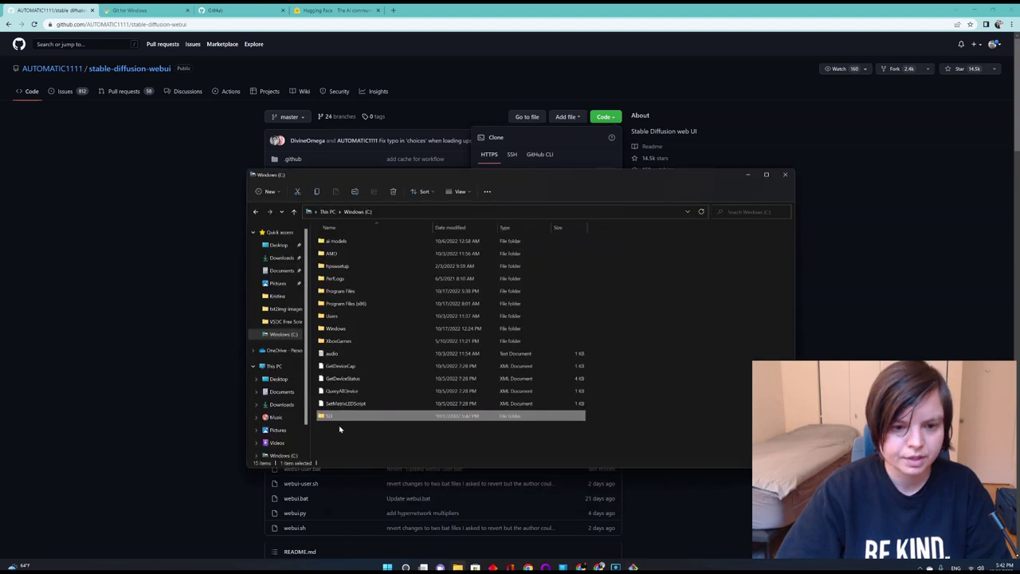
pyautogui.doubleClick(330, 417)
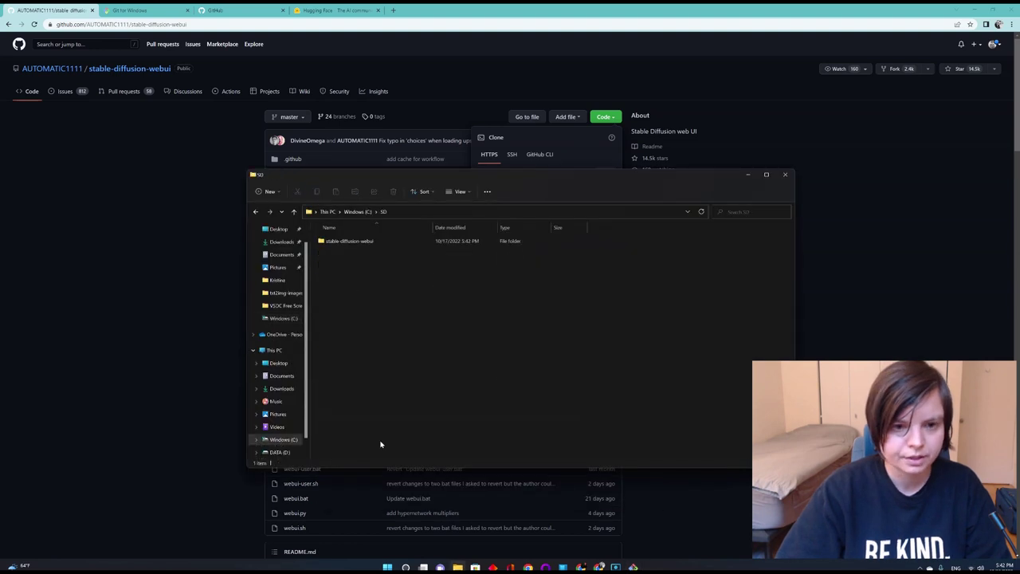
pyautogui.click(374, 245)
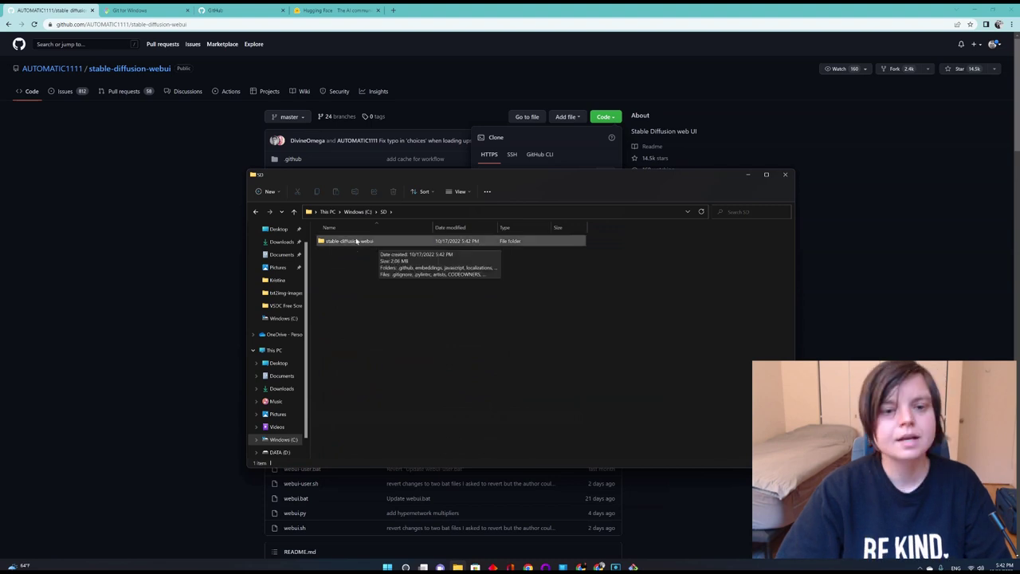
pyautogui.click(355, 242)
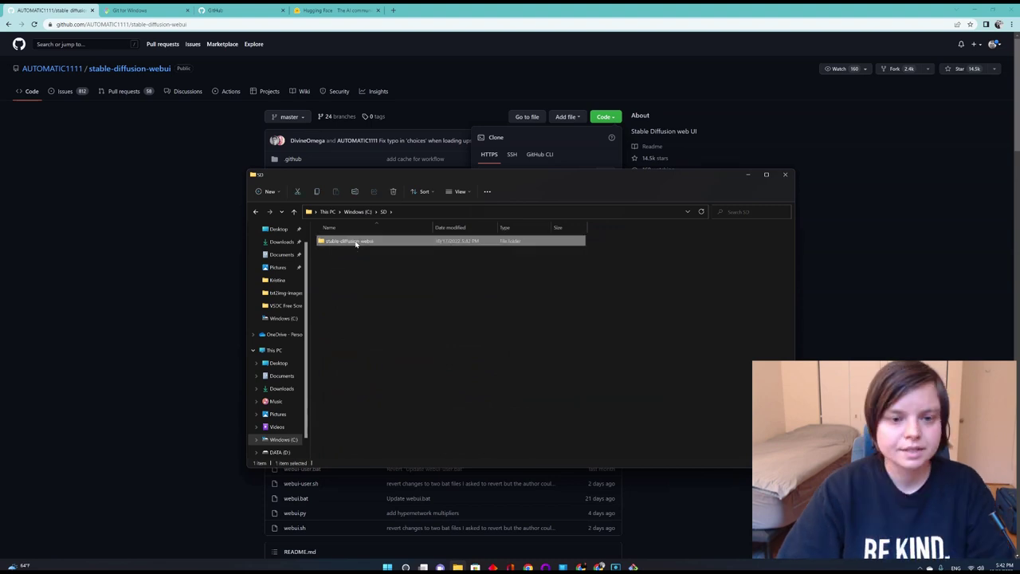
pyautogui.doubleClick(356, 242)
pyautogui.scroll(-3, 384, 380)
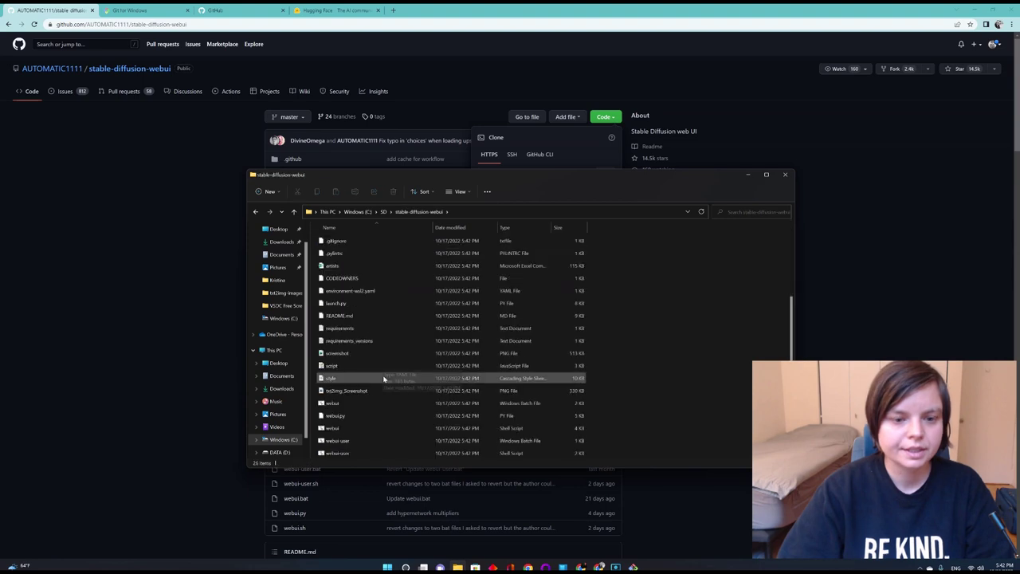
pyautogui.scroll(3, 411, 381)
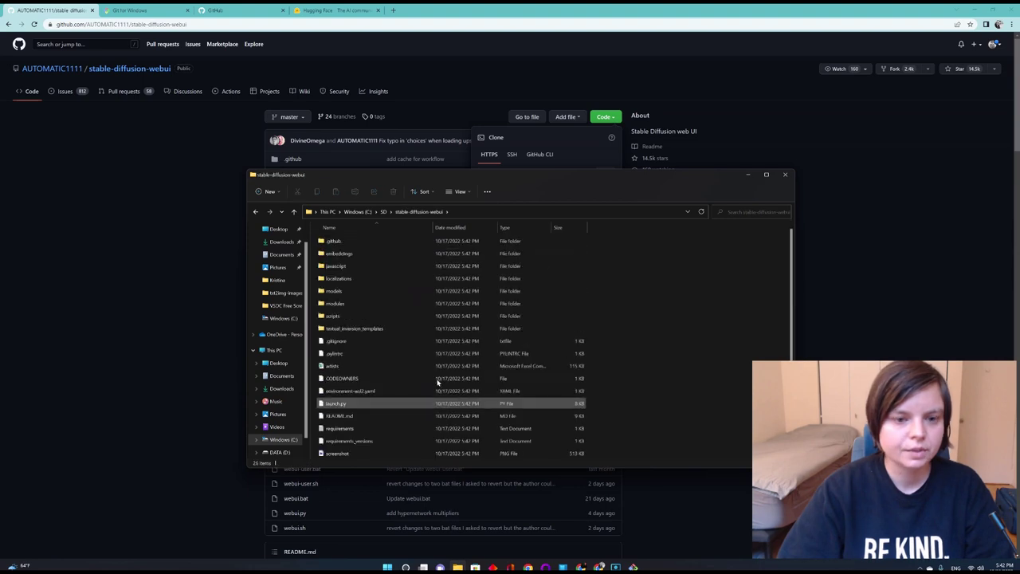
pyautogui.click(383, 212)
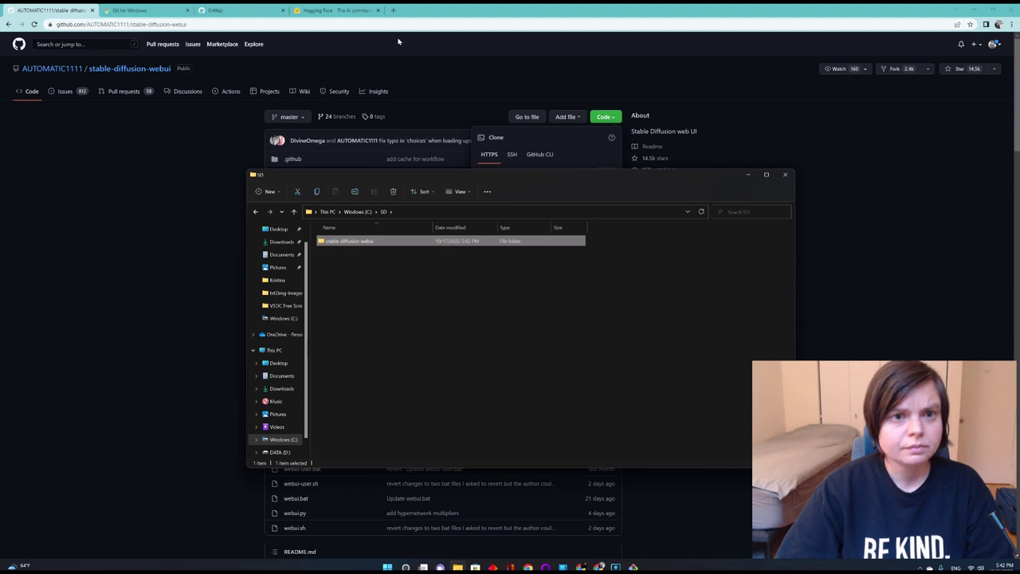
# In a new tab, open kris.art helpers and the Install Stable Diffusion on your computer guide
pyautogui.click(393, 9)
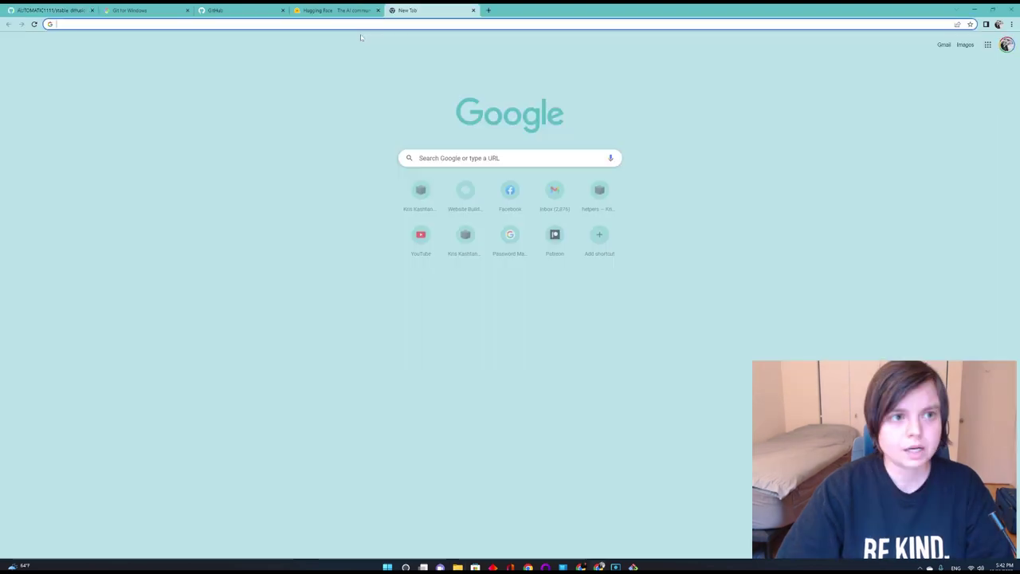
pyautogui.write('kris')
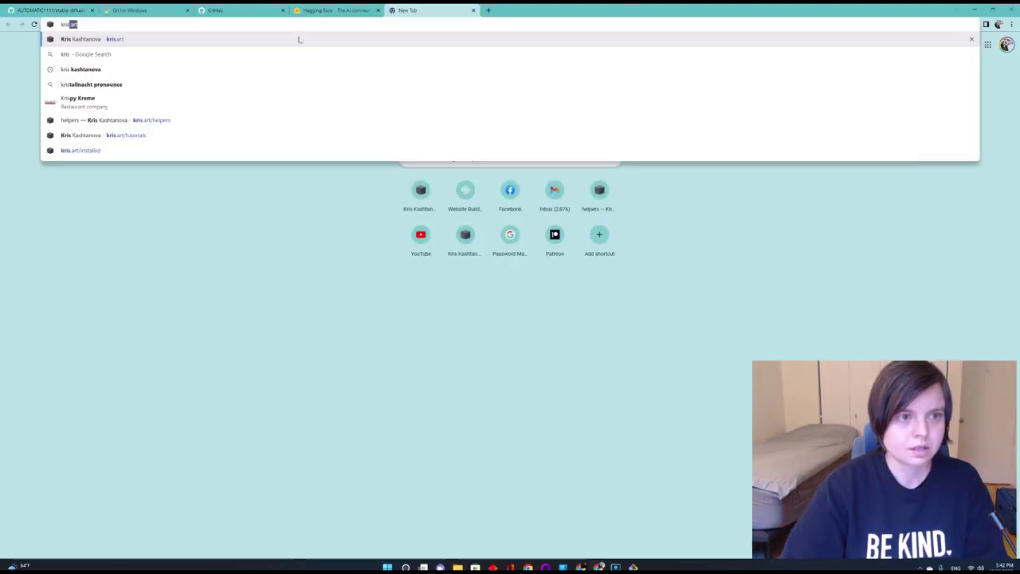
pyautogui.click(199, 121)
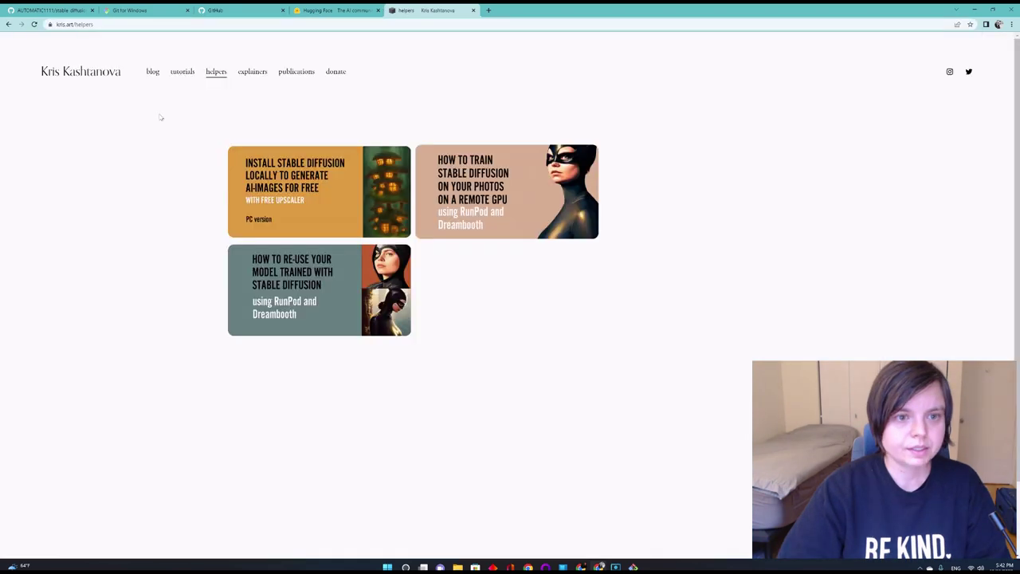
pyautogui.click(304, 173)
# Scroll down to step 6 and highlight its full git clone command
pyautogui.scroll(-1, 213, 258)
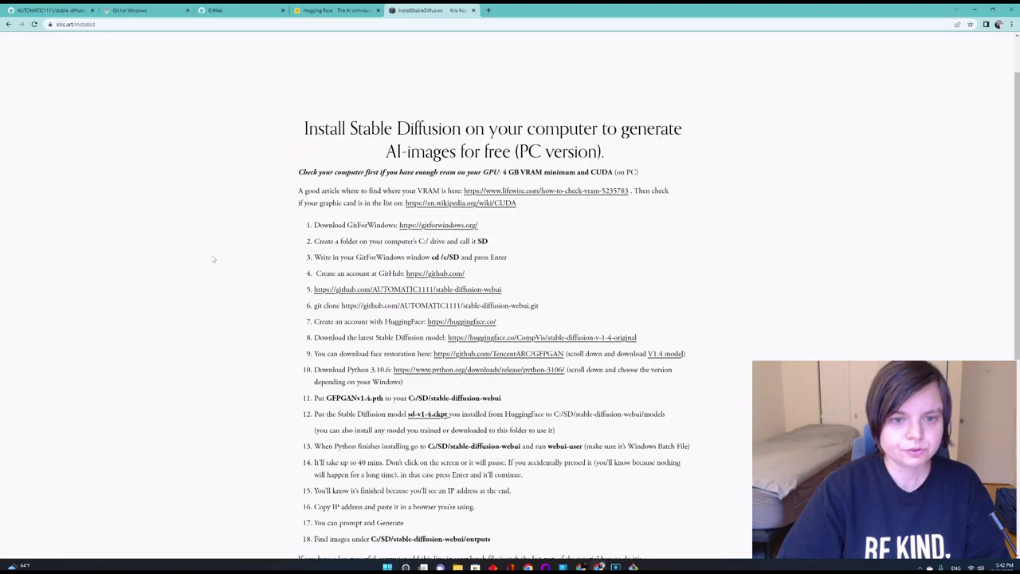
pyautogui.scroll(-1, 555, 290)
pyautogui.moveTo(556, 290); pyautogui.dragTo(314, 288)
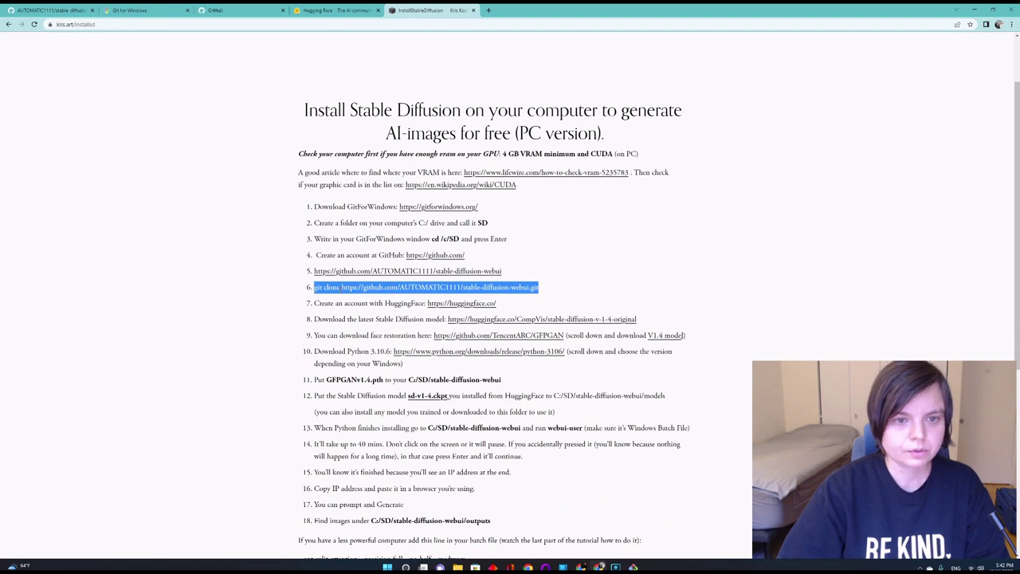
pyautogui.click(348, 288)
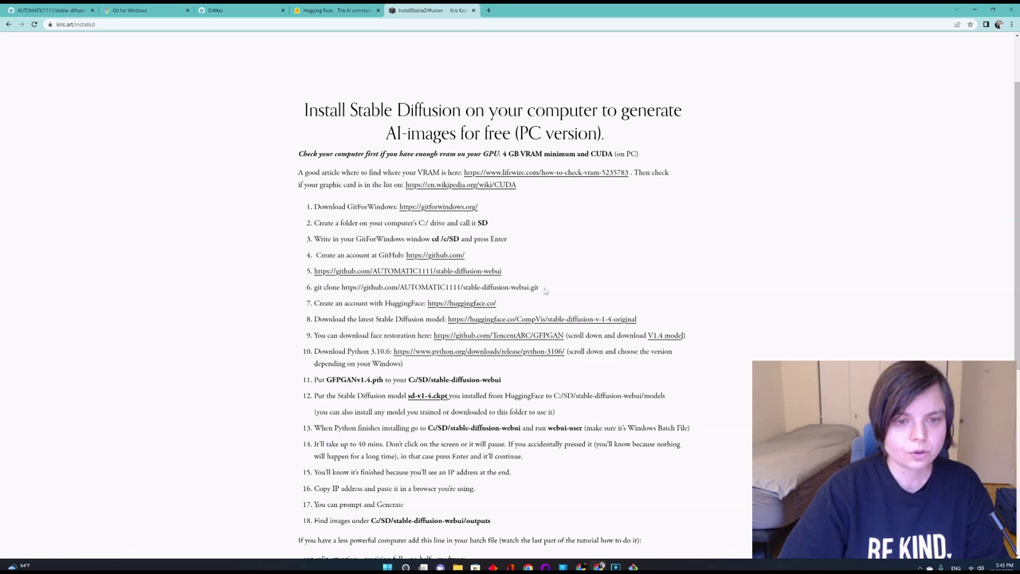
pyautogui.moveTo(543, 289); pyautogui.dragTo(315, 290)
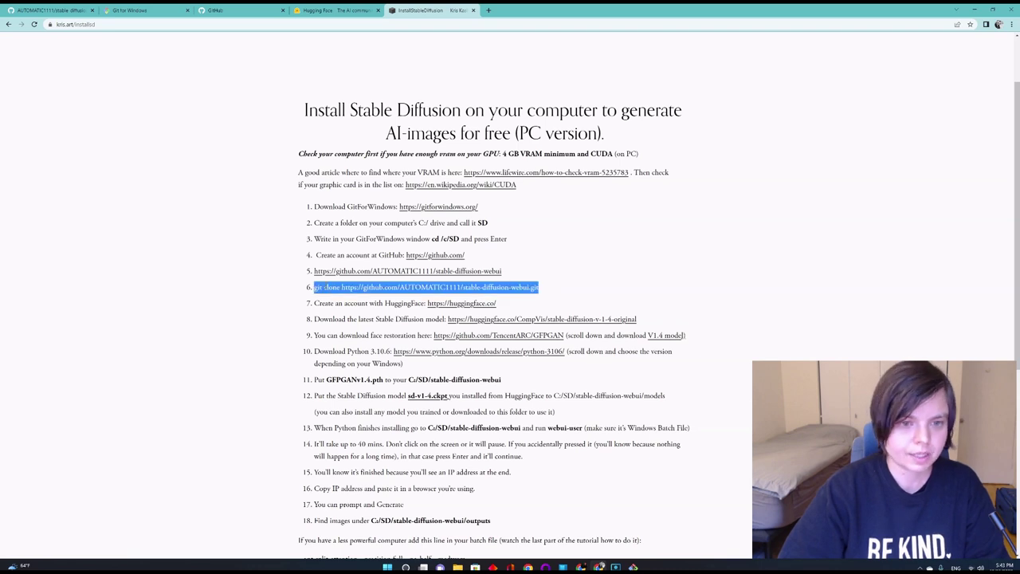
pyautogui.click(507, 291)
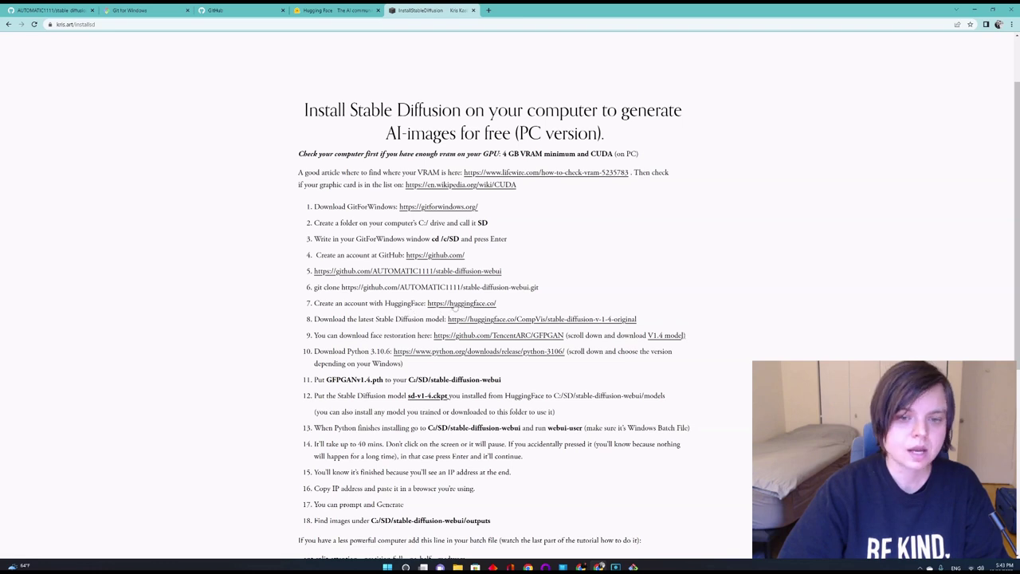
# Check the Hugging Face and GitHub tabs, then follow step 8's stable-diffusion-v-1-4-original link
pyautogui.click(330, 8)
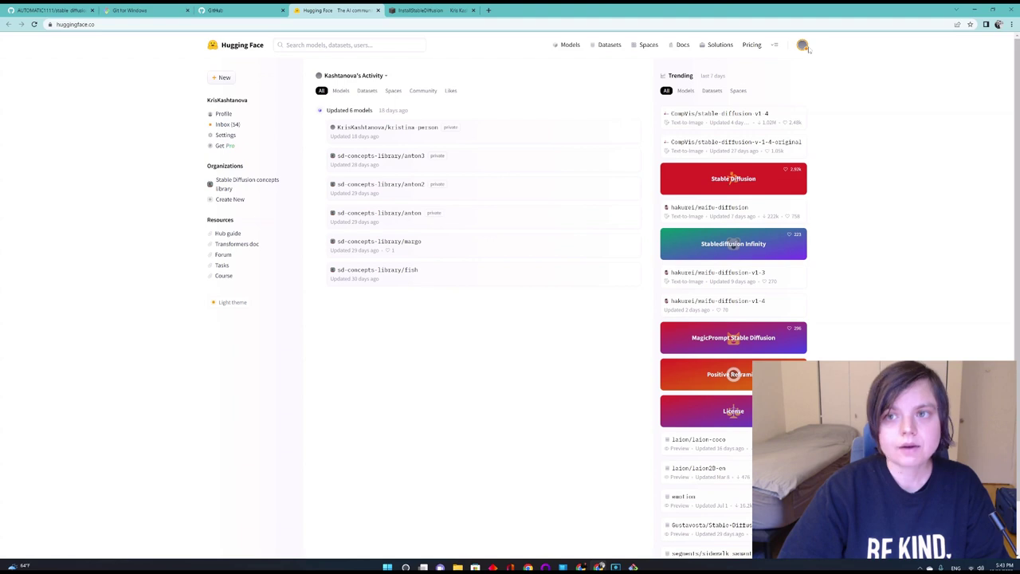
pyautogui.click(804, 47)
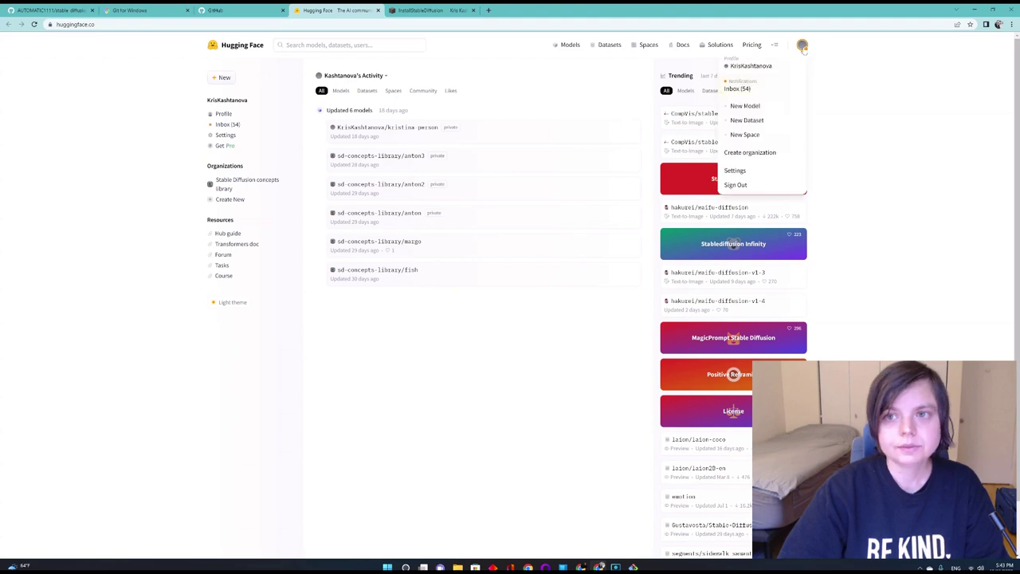
pyautogui.click(260, 24)
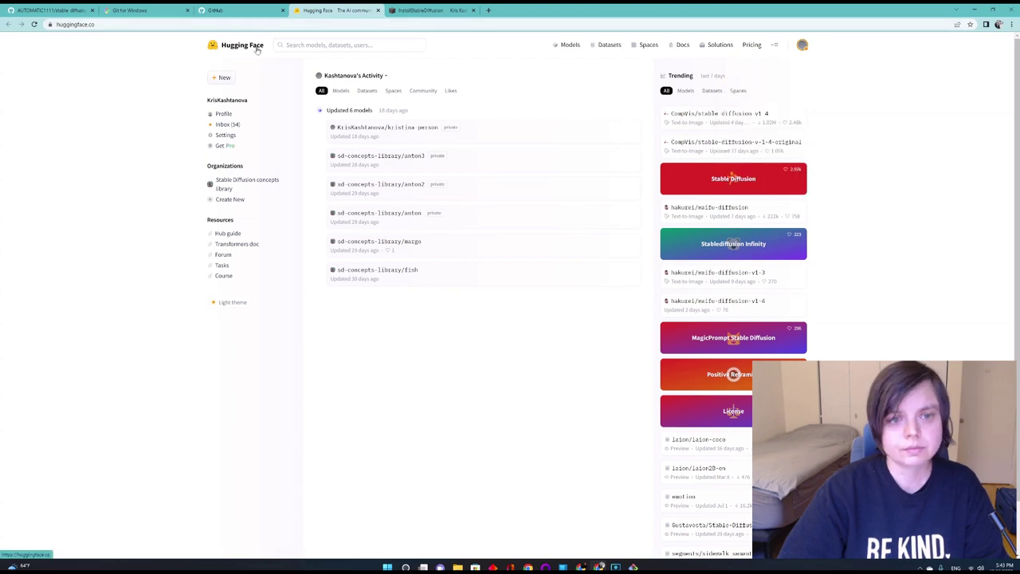
pyautogui.click(232, 10)
pyautogui.click(420, 9)
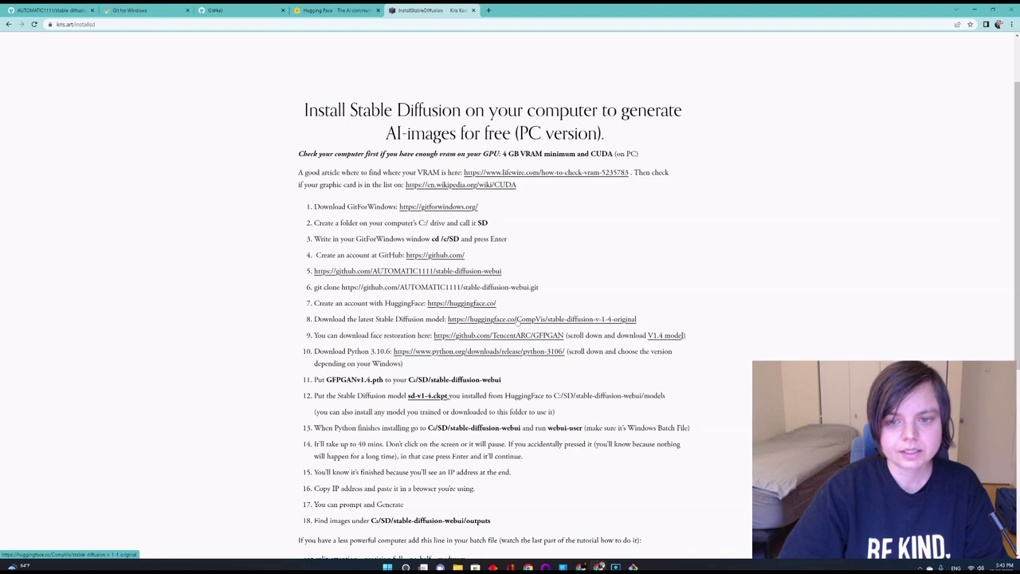
pyautogui.click(517, 319)
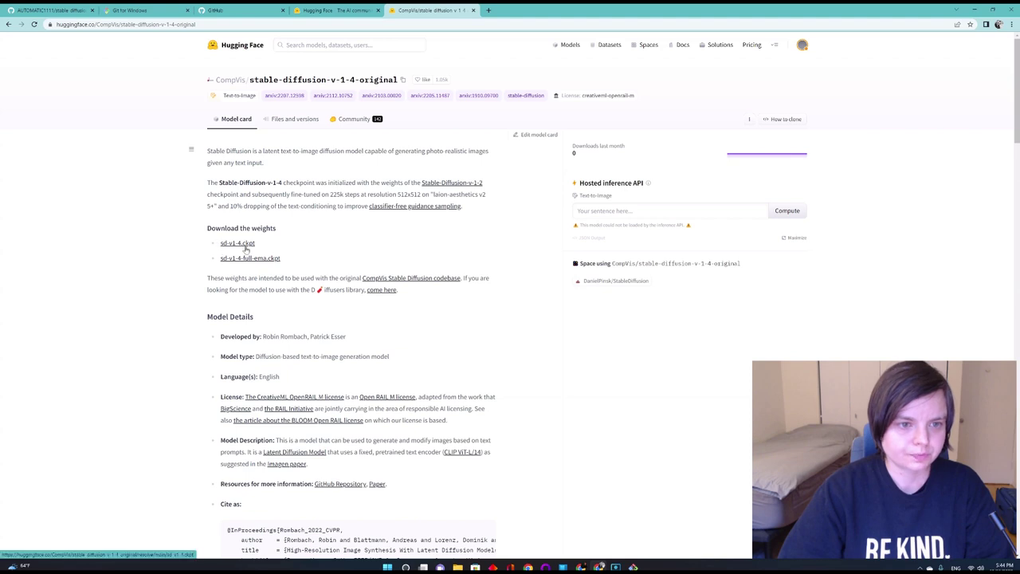
# Download sd-v1-4.ckpt from the model card's Download the weights section
pyautogui.click(247, 249)
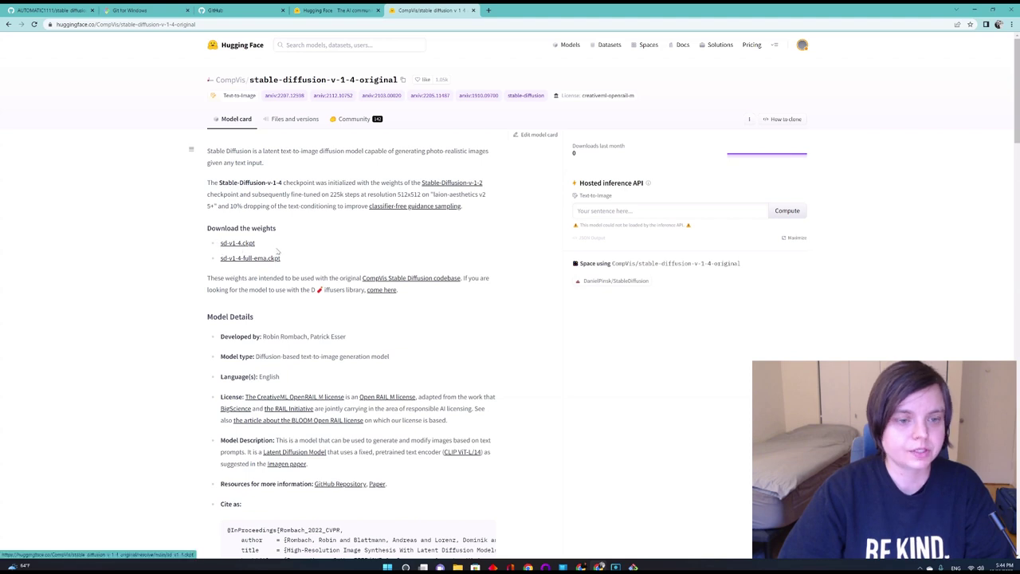
pyautogui.click(243, 247)
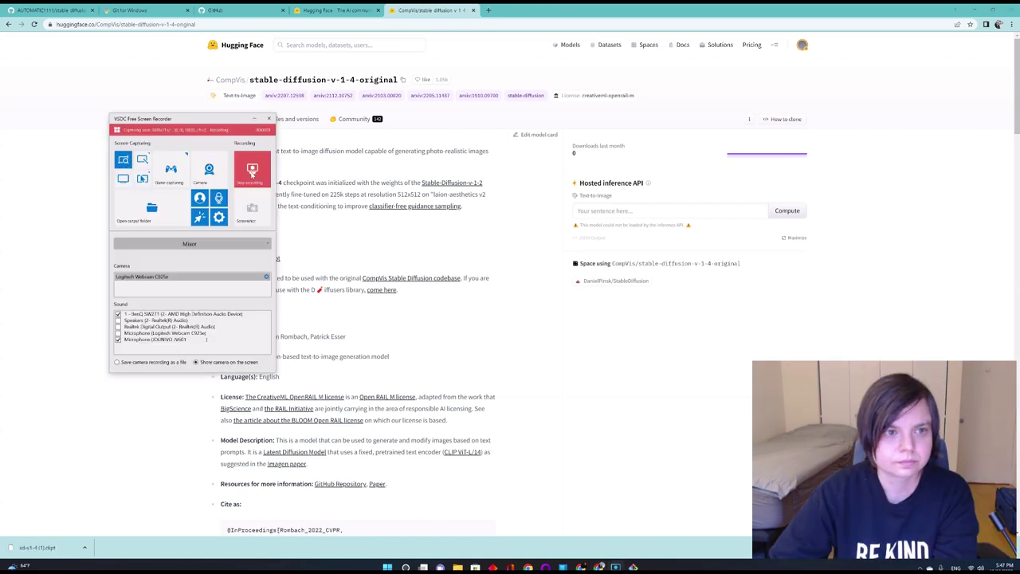
pyautogui.click(367, 231)
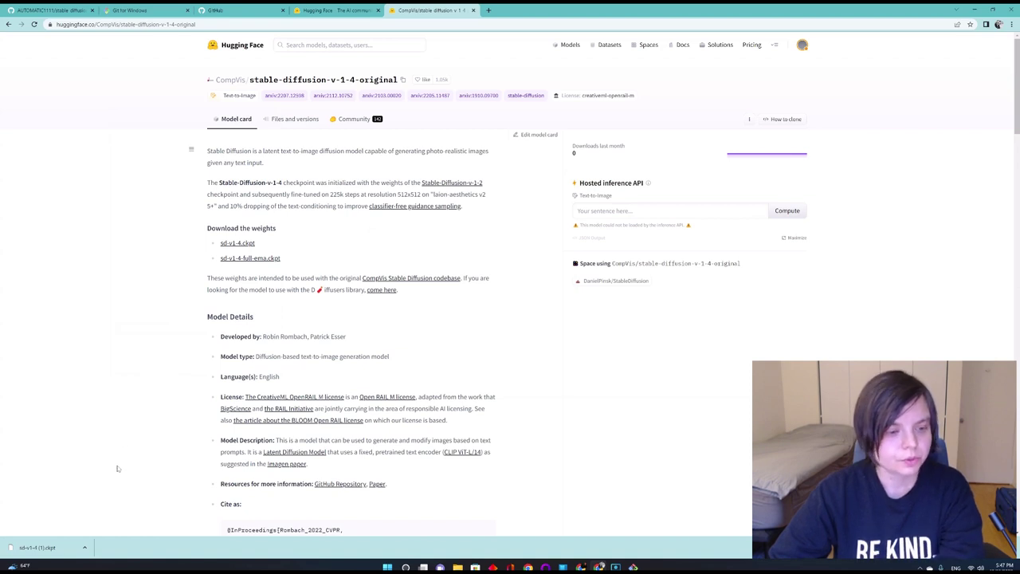
# Show the finished 3.97 GB sd-v1-4 (1).ckpt download in the Downloads folder
pyautogui.click(84, 548)
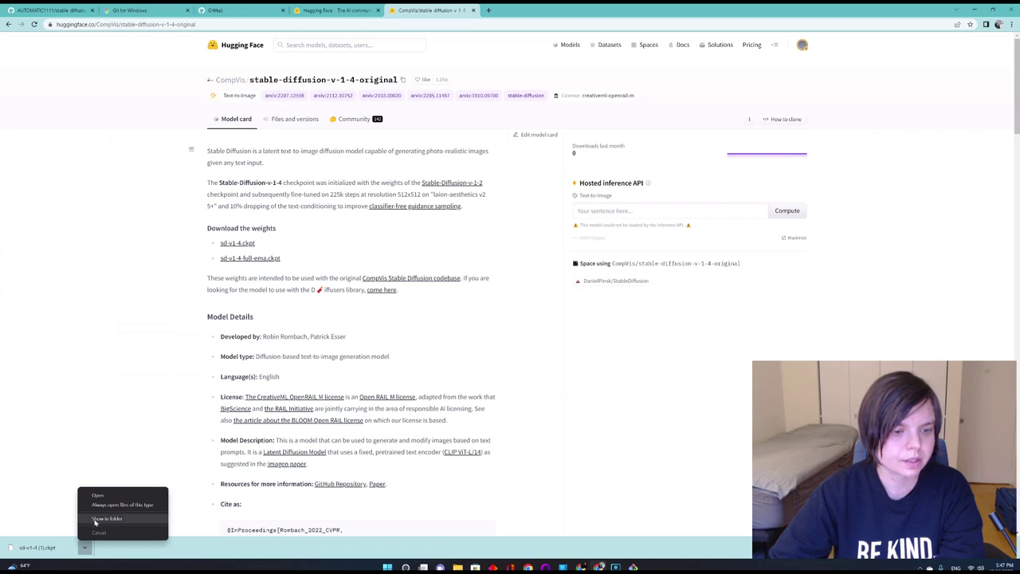
pyautogui.click(98, 519)
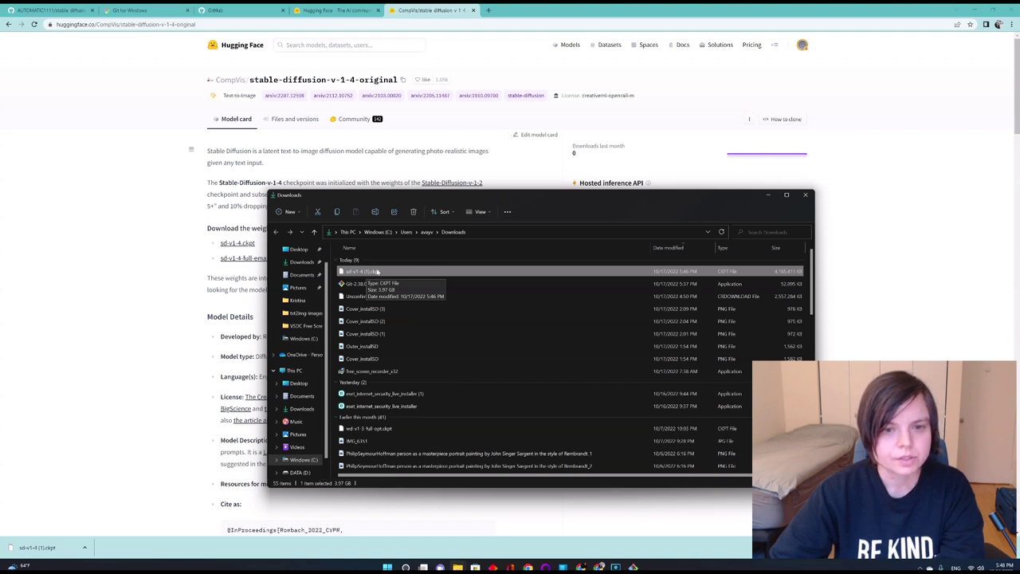
# Copy sd-v1-4 (1).ckpt into C:\SD\stable-diffusion-webui\models\Stable-diffusion
pyautogui.rightClick(375, 271)
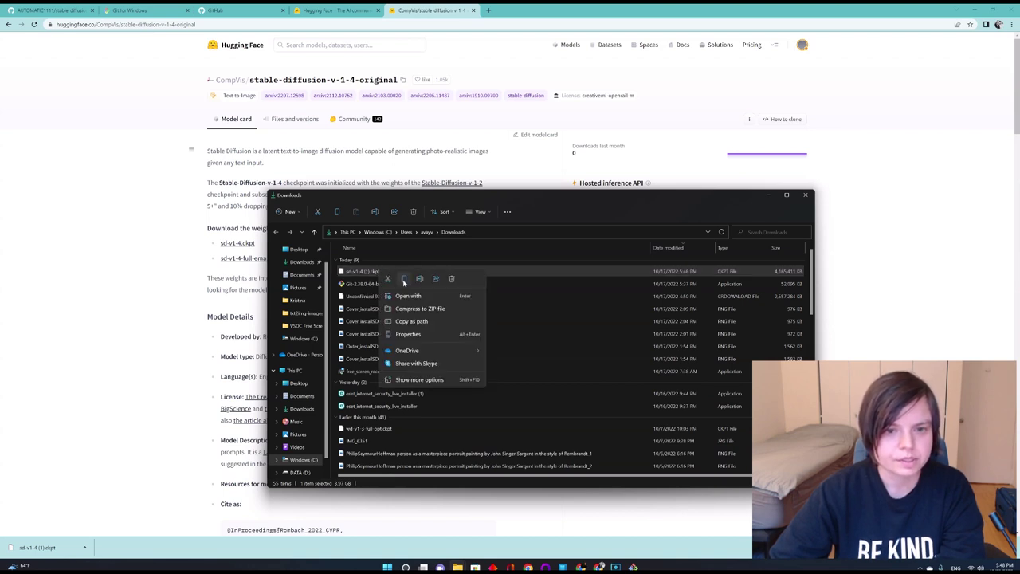
pyautogui.click(405, 280)
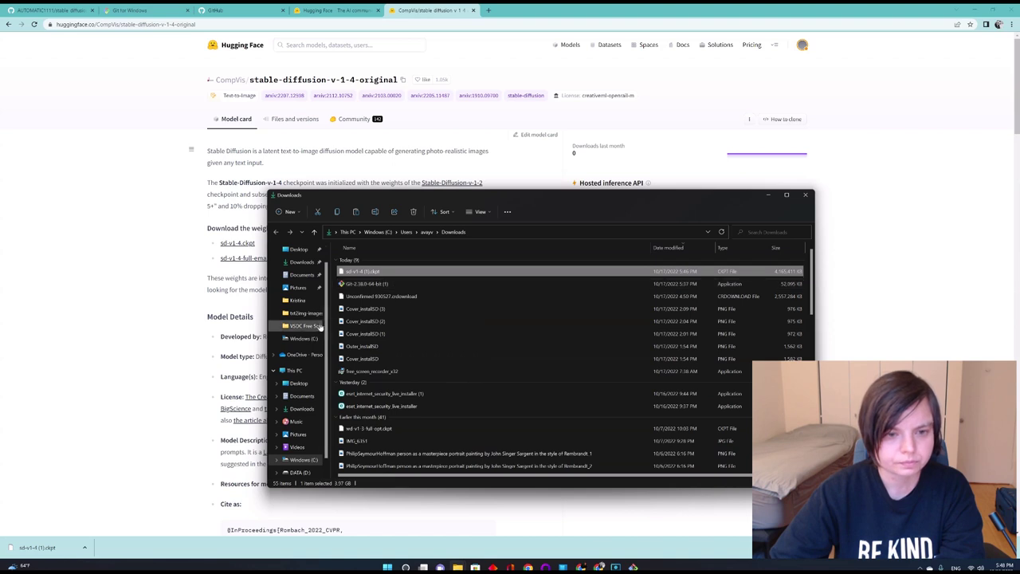
pyautogui.click(304, 338)
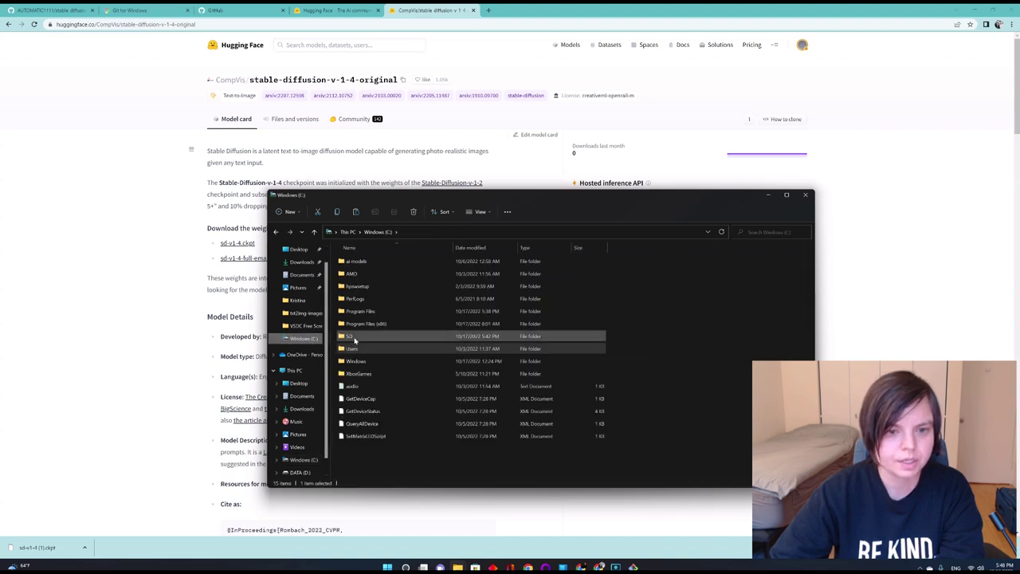
pyautogui.doubleClick(351, 337)
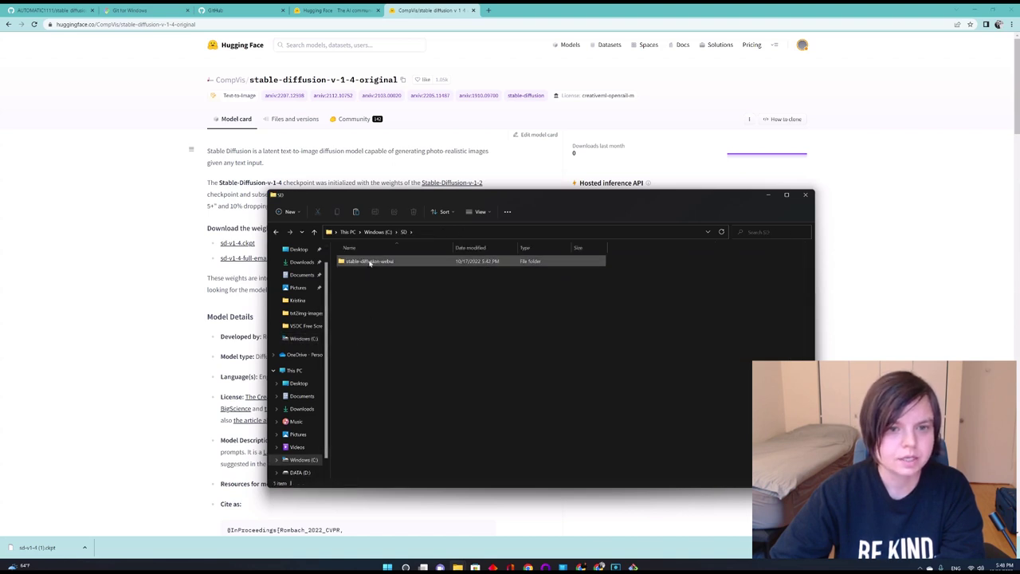
pyautogui.doubleClick(368, 262)
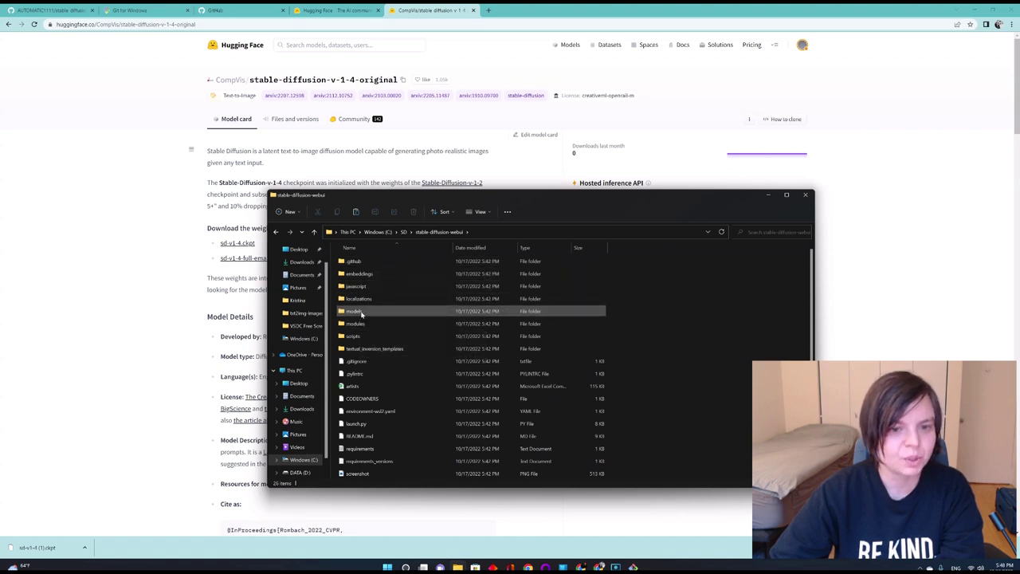
pyautogui.doubleClick(358, 313)
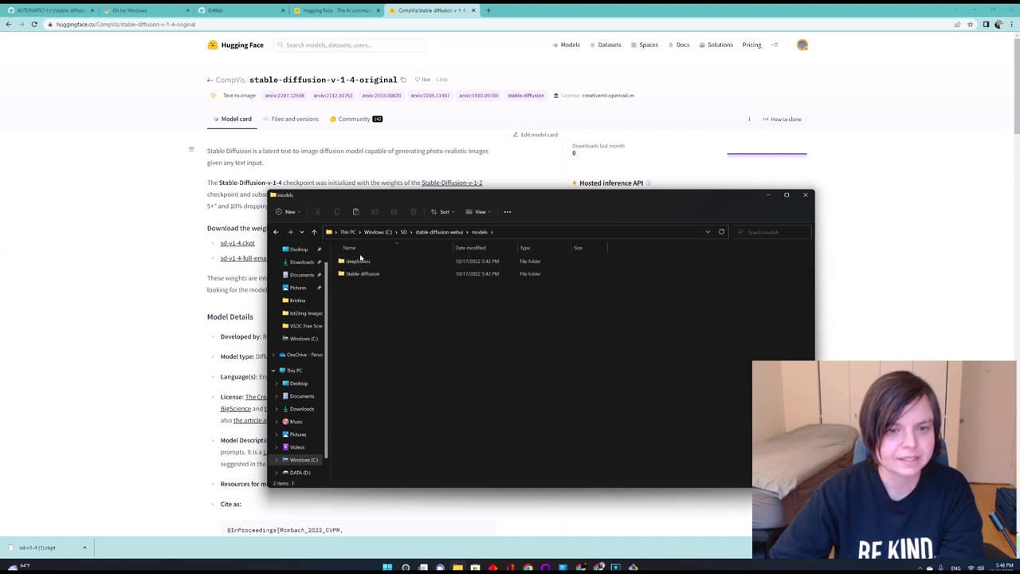
pyautogui.click(363, 276)
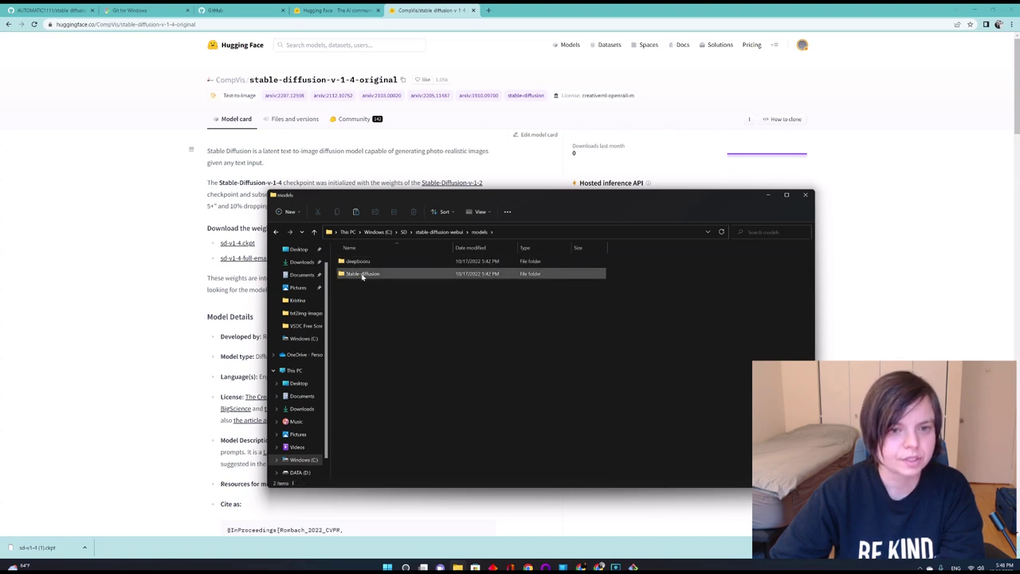
pyautogui.doubleClick(363, 275)
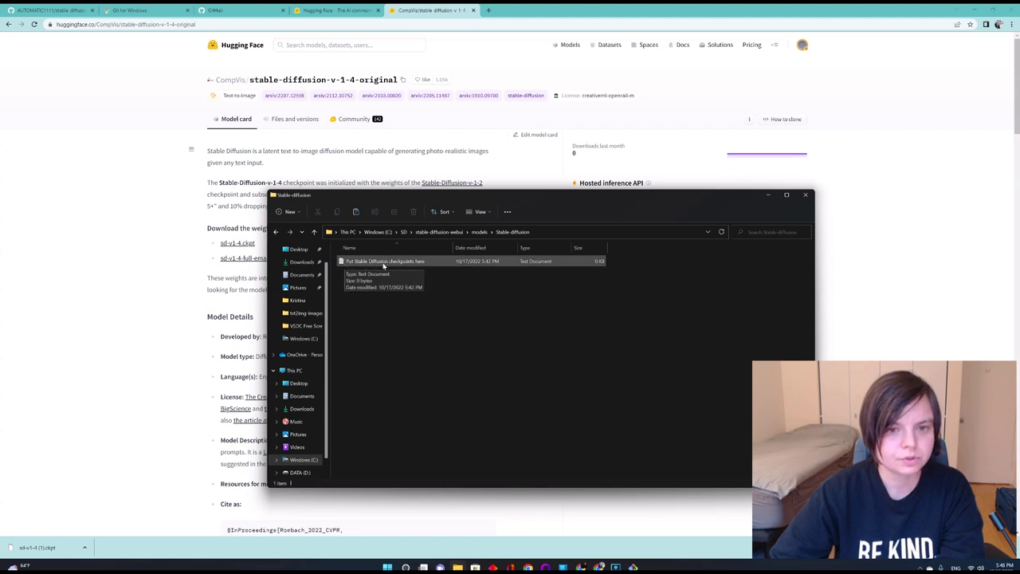
pyautogui.rightClick(392, 299)
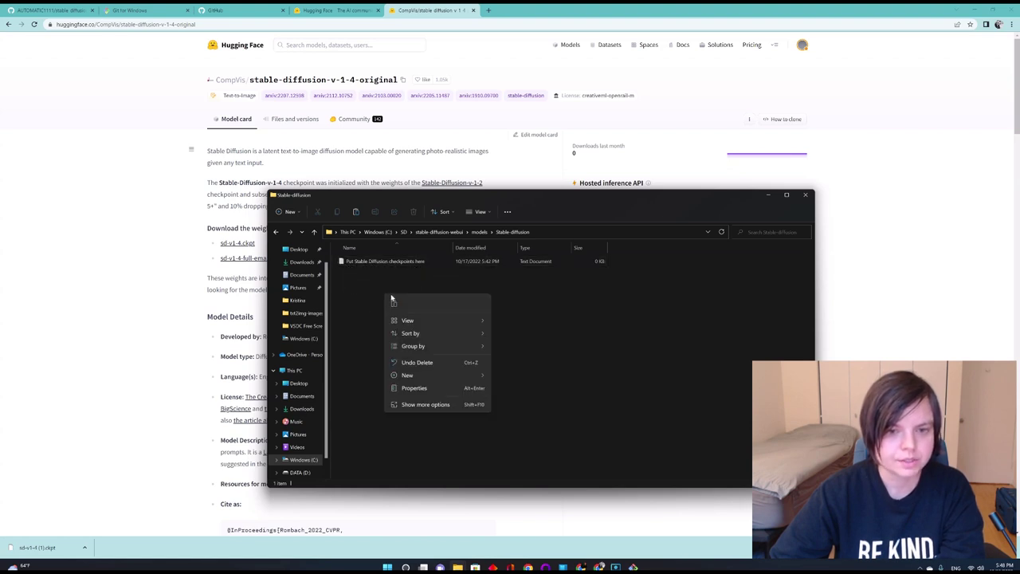
pyautogui.click(392, 304)
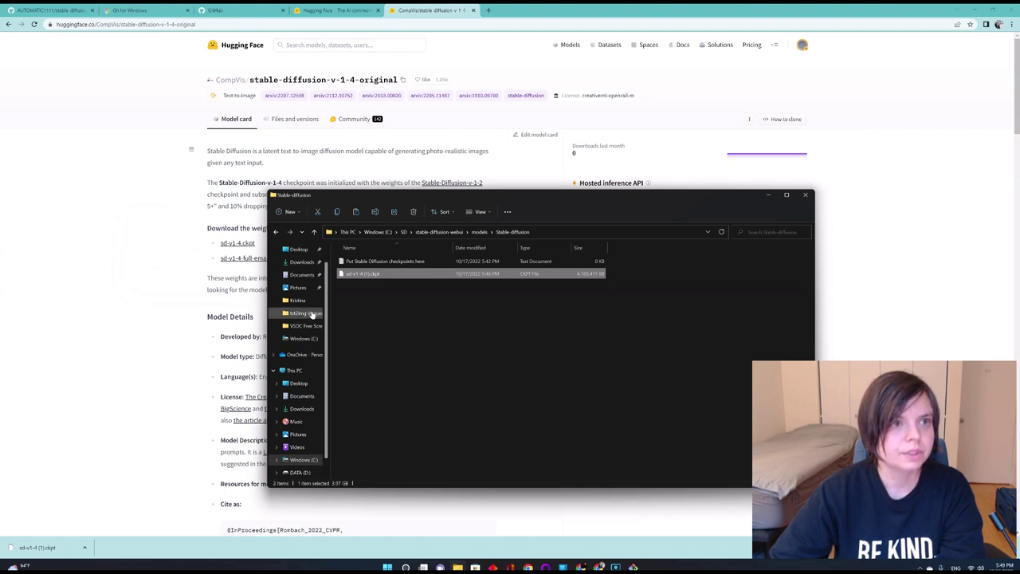
# Open the kris.art helpers page in a new browser tab
pyautogui.click(488, 10)
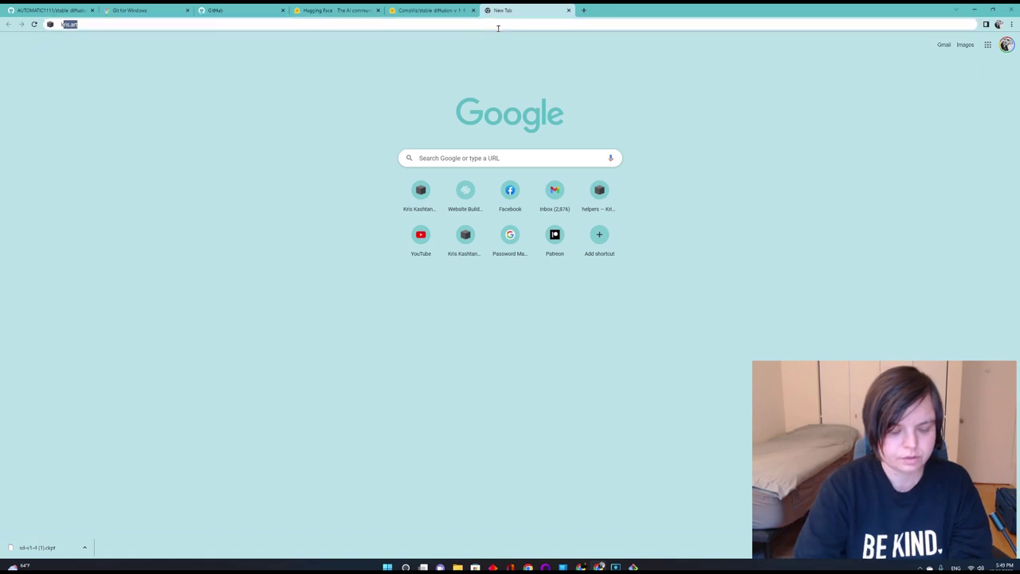
pyautogui.write('kri')
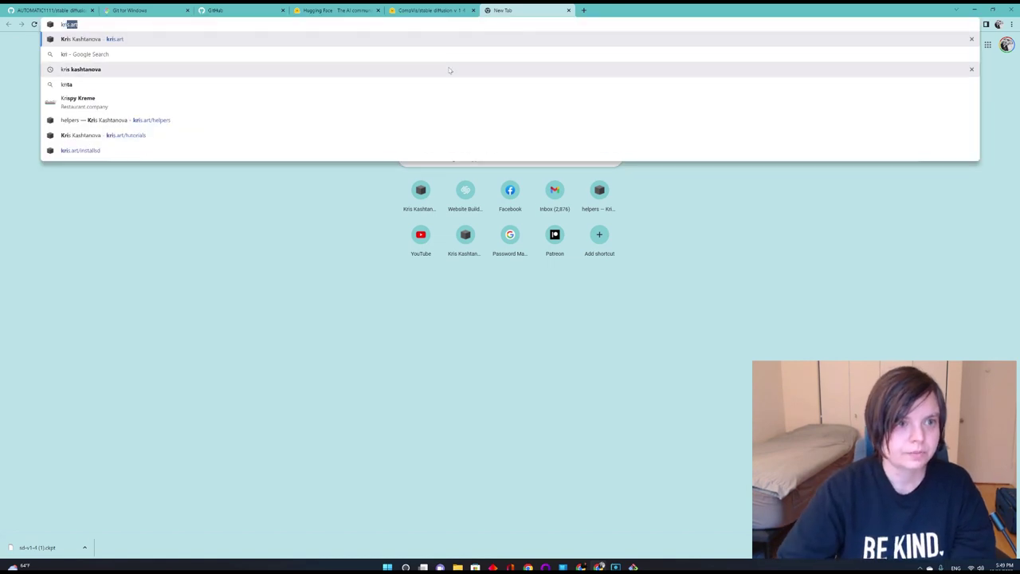
pyautogui.click(262, 119)
# Open the install guide and follow step 9's github.com/TencentARC/GFPGAN face-restoration link
pyautogui.click(283, 157)
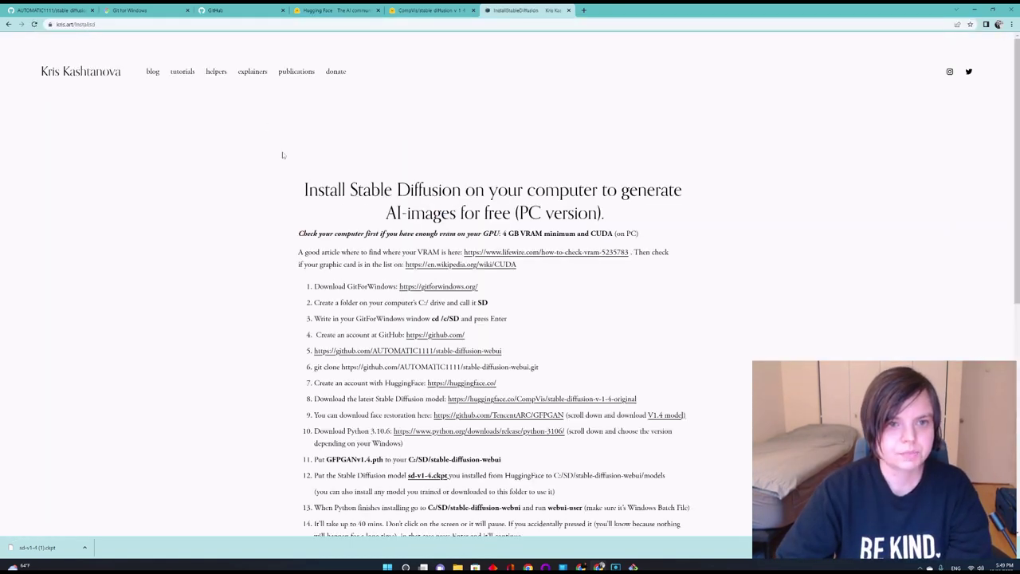
pyautogui.scroll(-2, 250, 205)
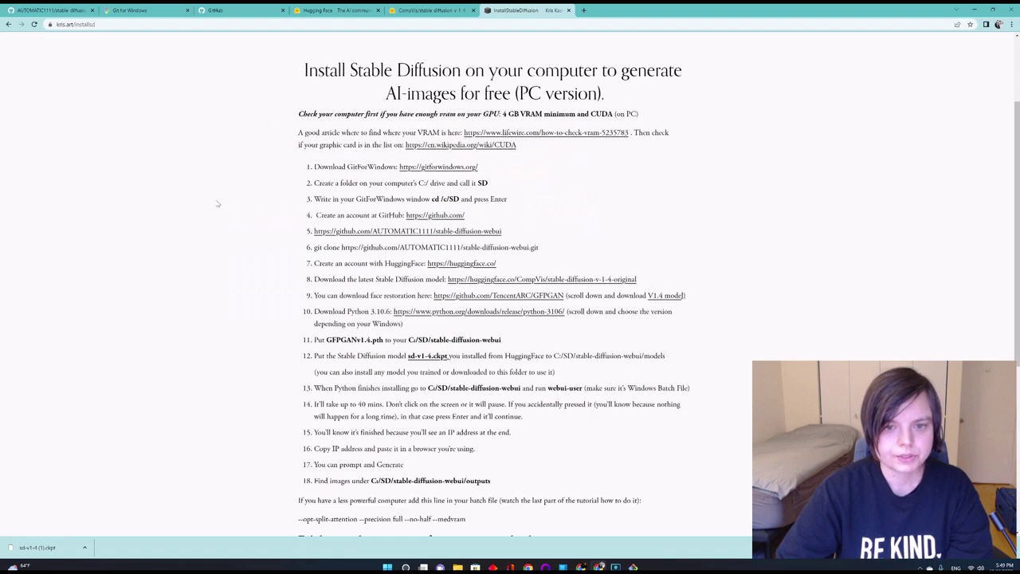
pyautogui.scroll(-1, 216, 236)
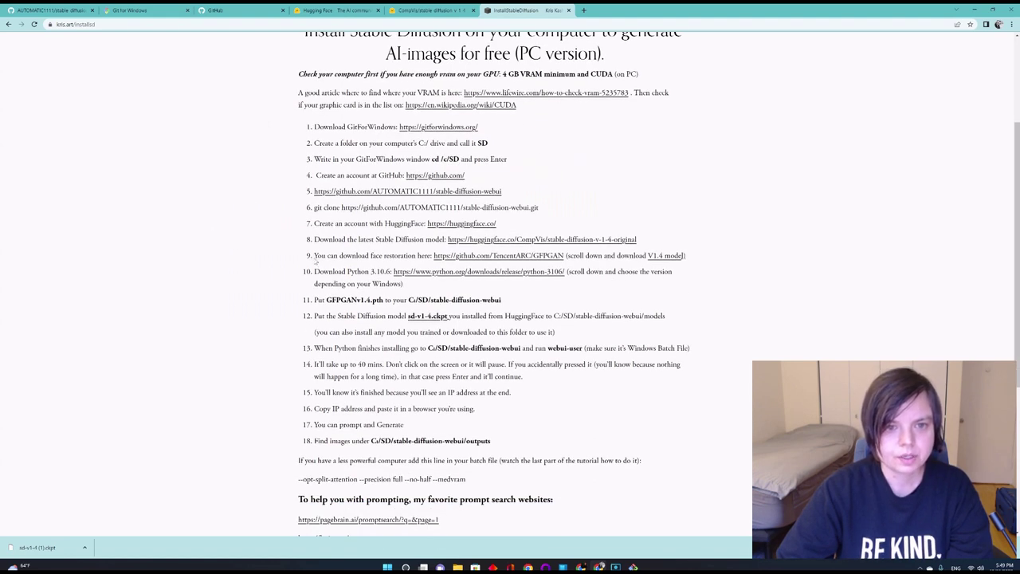
pyautogui.moveTo(319, 255); pyautogui.dragTo(431, 256)
pyautogui.click(389, 258)
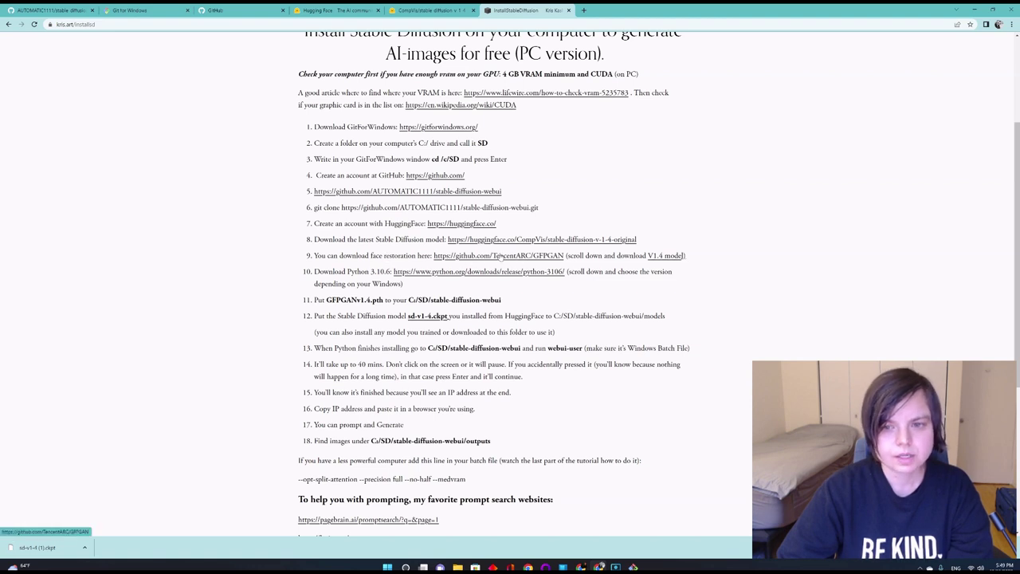
pyautogui.click(499, 256)
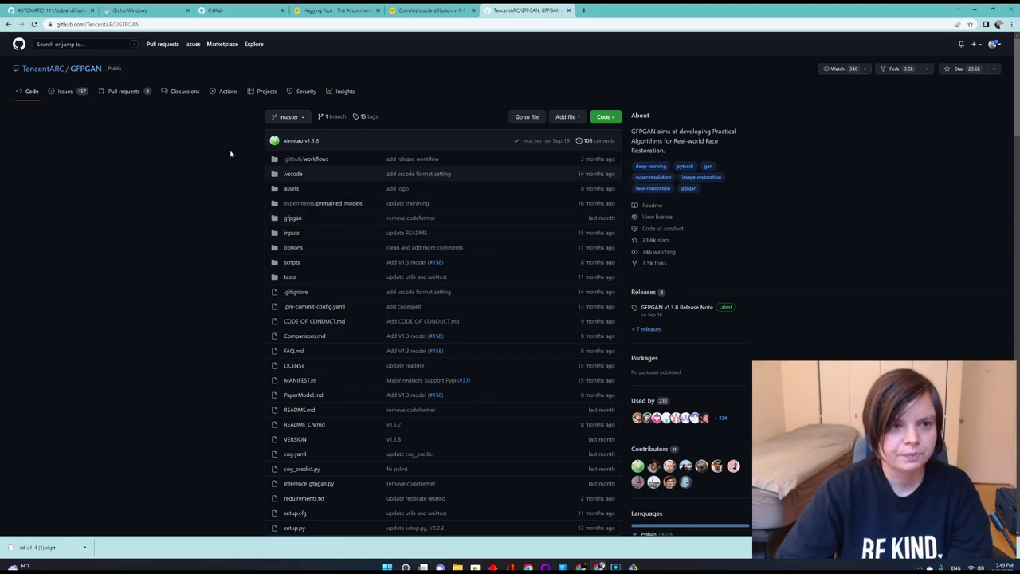
# Scroll to the README Updates list and download the V1.4 model, GFPGANv1.4.pth
pyautogui.scroll(-2, 268, 199)
pyautogui.scroll(-4, 264, 200)
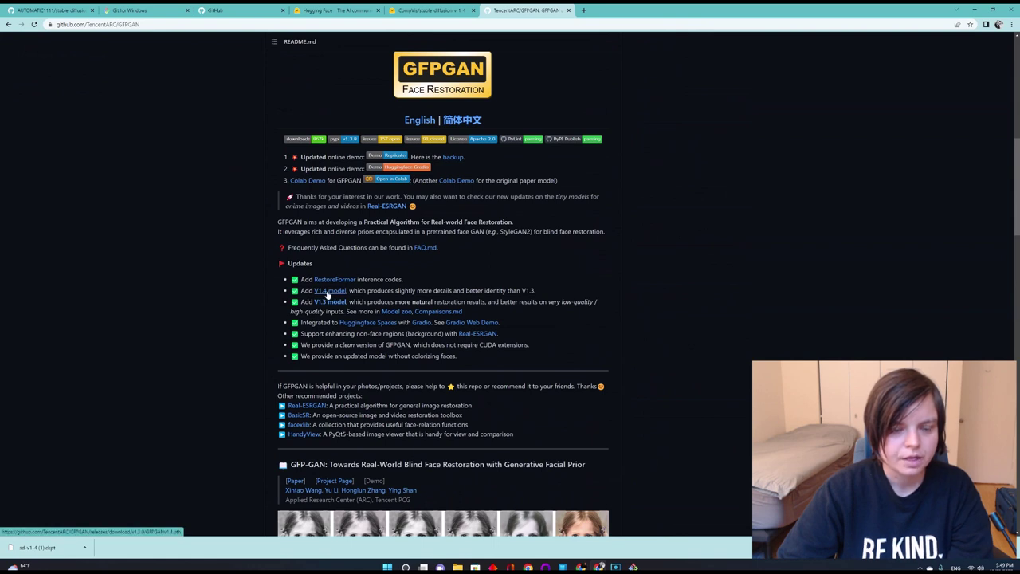
pyautogui.click(327, 292)
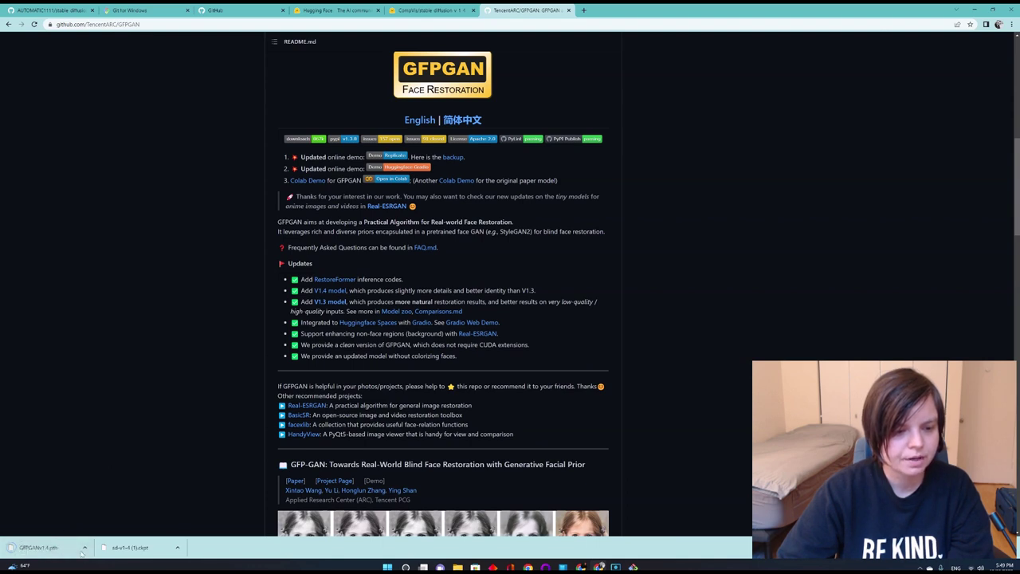
# Locate GFPGANv1.4.pth in Downloads and paste a copy into C:\SD\stable-diffusion-webui
pyautogui.click(83, 548)
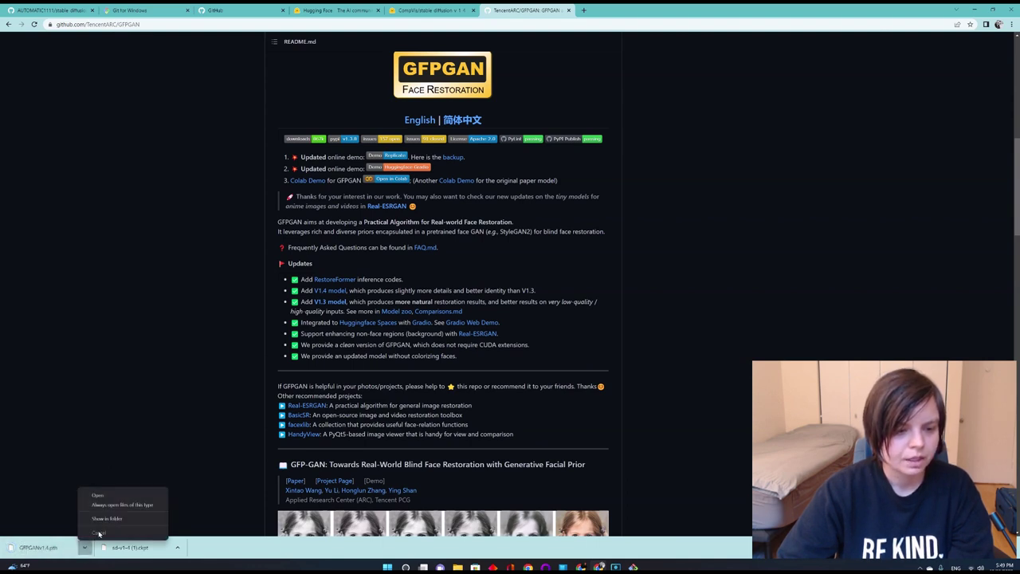
pyautogui.click(100, 518)
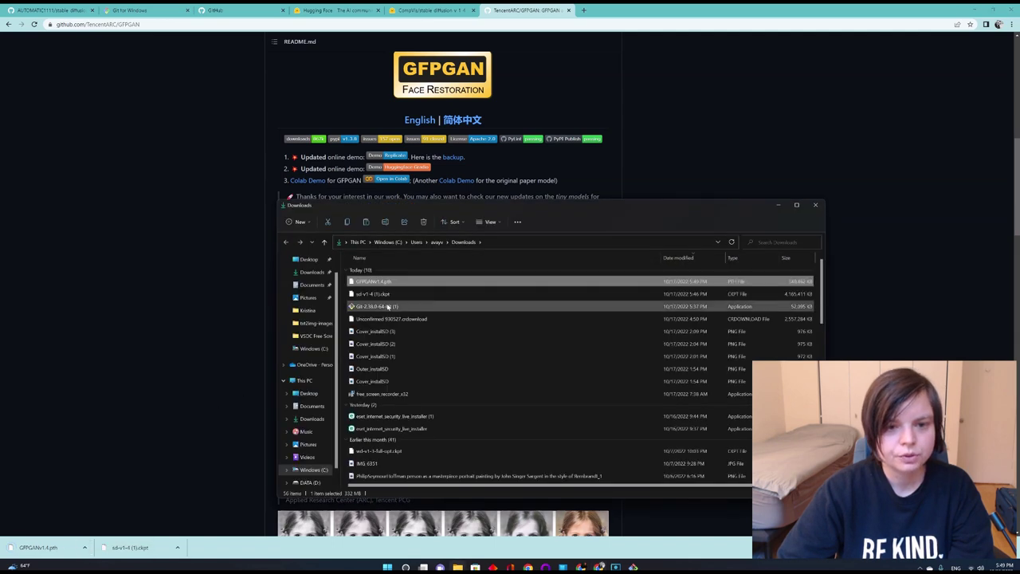
pyautogui.rightClick(393, 283)
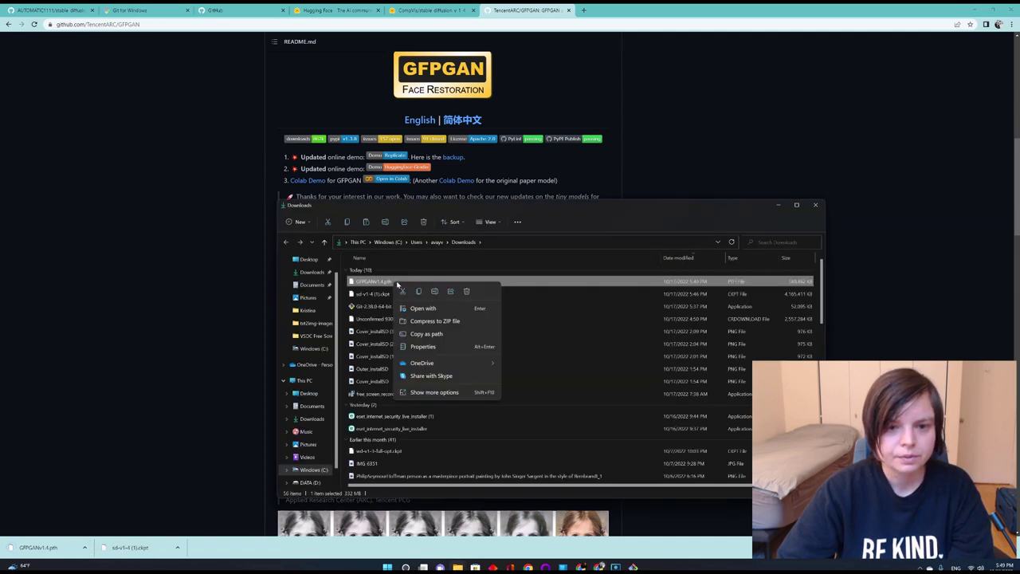
pyautogui.click(419, 292)
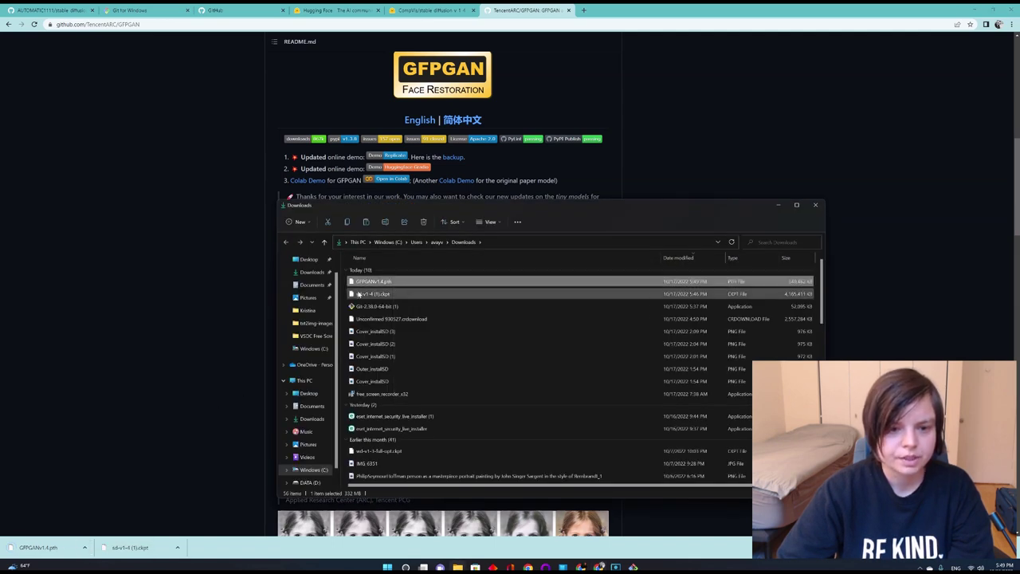
pyautogui.click(315, 349)
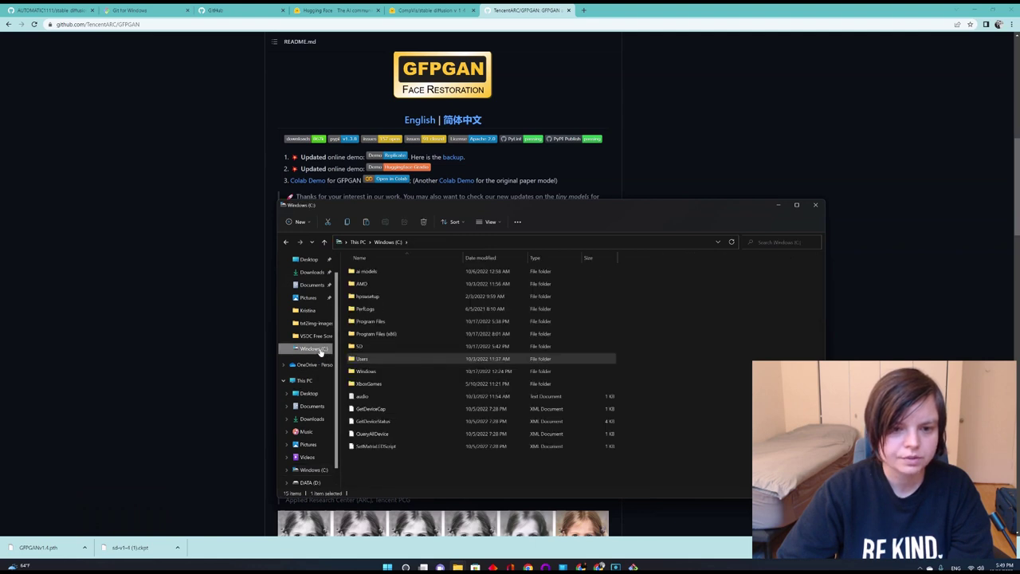
pyautogui.doubleClick(371, 348)
pyautogui.doubleClick(375, 271)
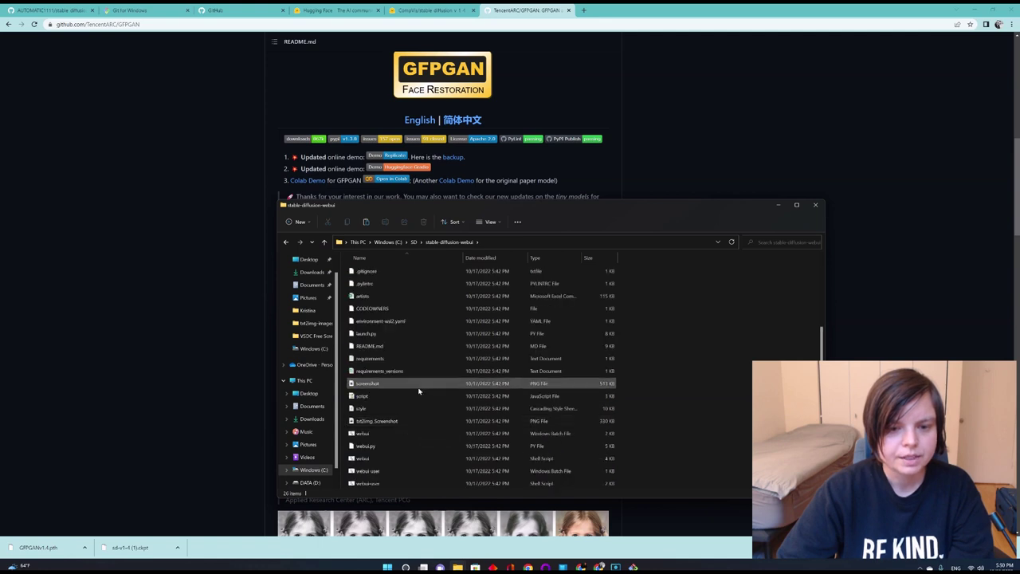
pyautogui.rightClick(422, 392)
pyautogui.click(430, 399)
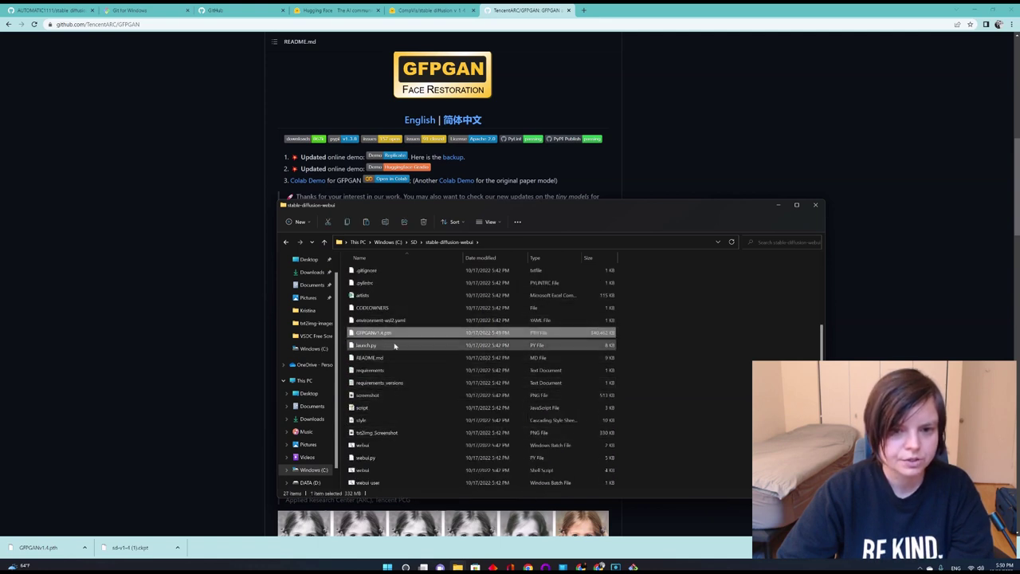
pyautogui.scroll(3, 385, 348)
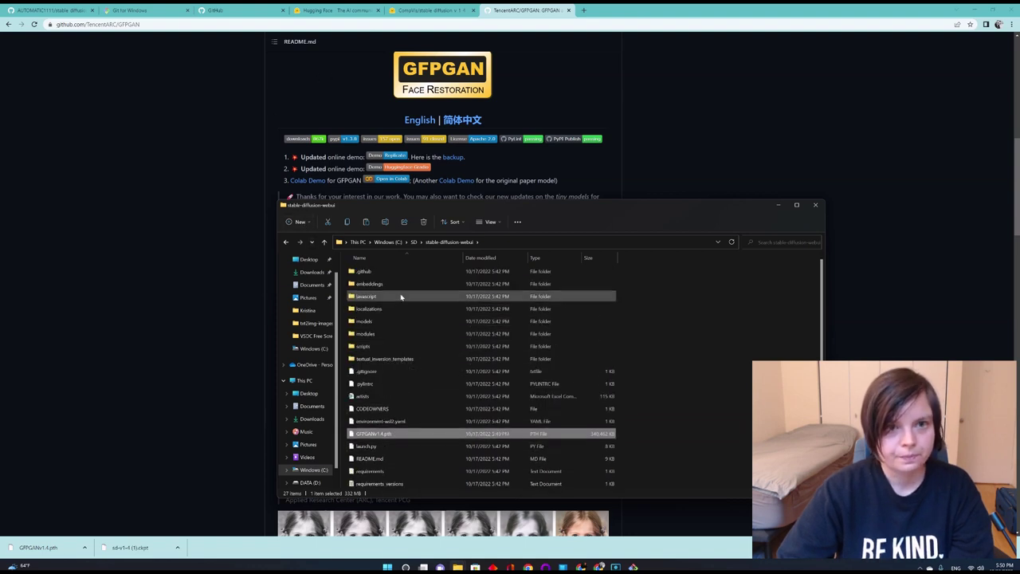
pyautogui.scroll(-3, 399, 297)
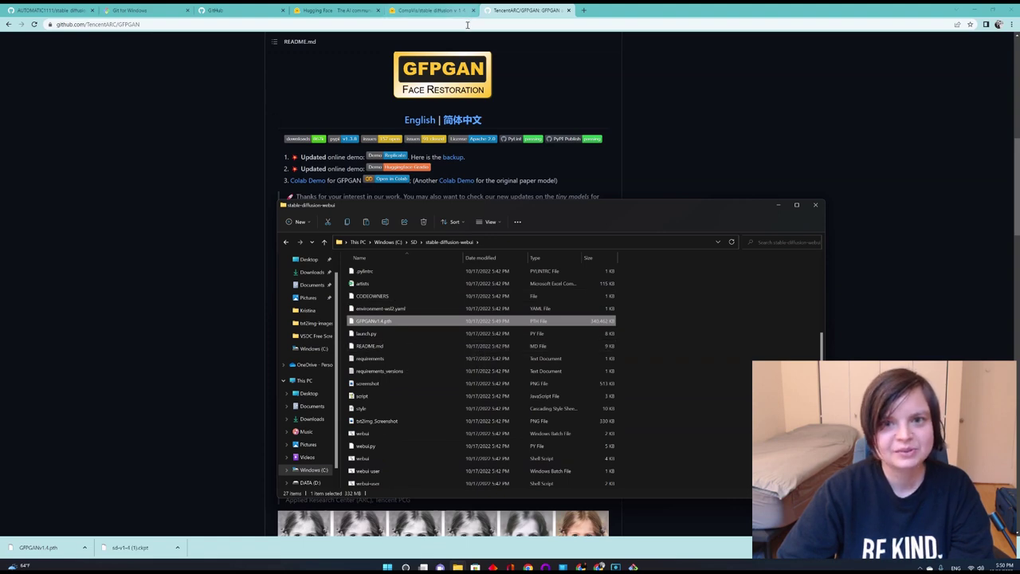
# Back in the kris.art guide, open step 10's Python 3.10.6 release link
pyautogui.click(9, 24)
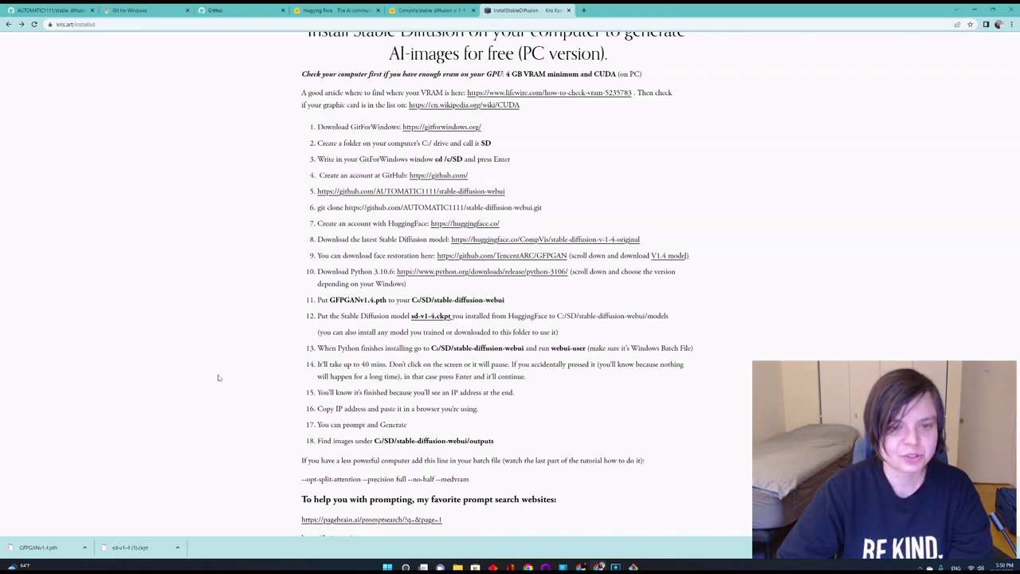
pyautogui.scroll(-1, 219, 378)
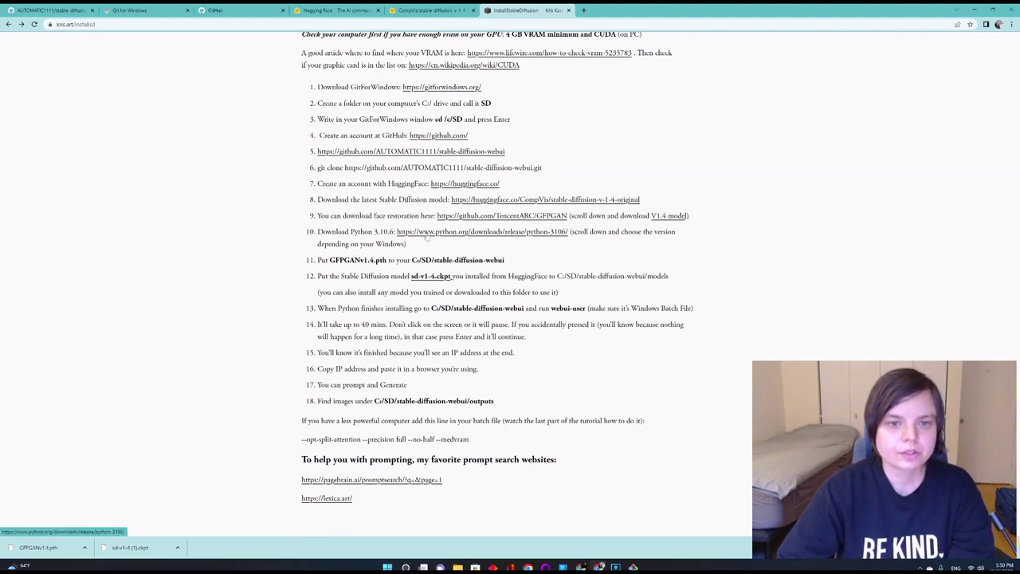
pyautogui.click(445, 235)
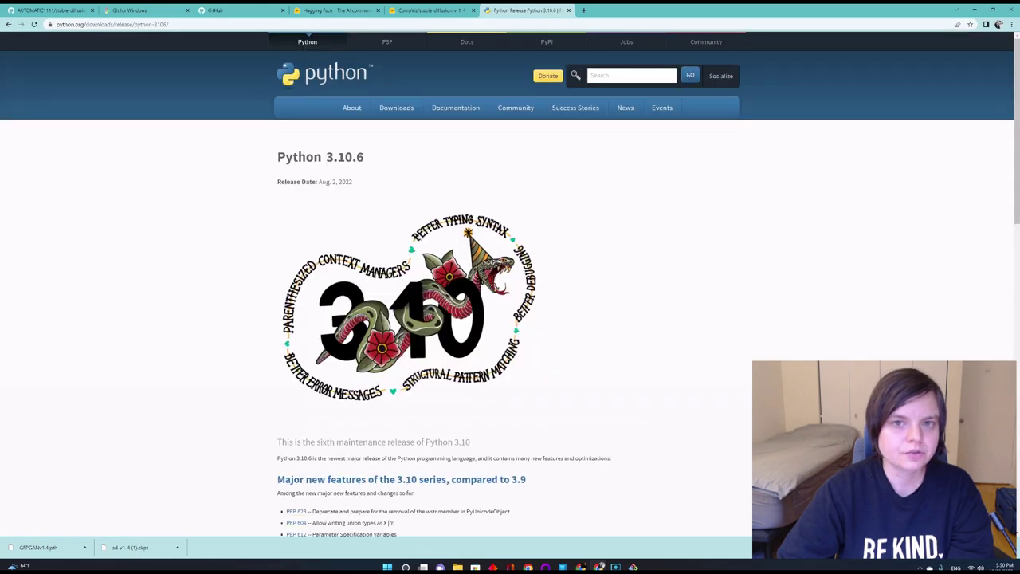
# Download python-3.10.6-amd64.exe, the Windows installer (64-bit), from the Files table
pyautogui.scroll(-8, 376, 242)
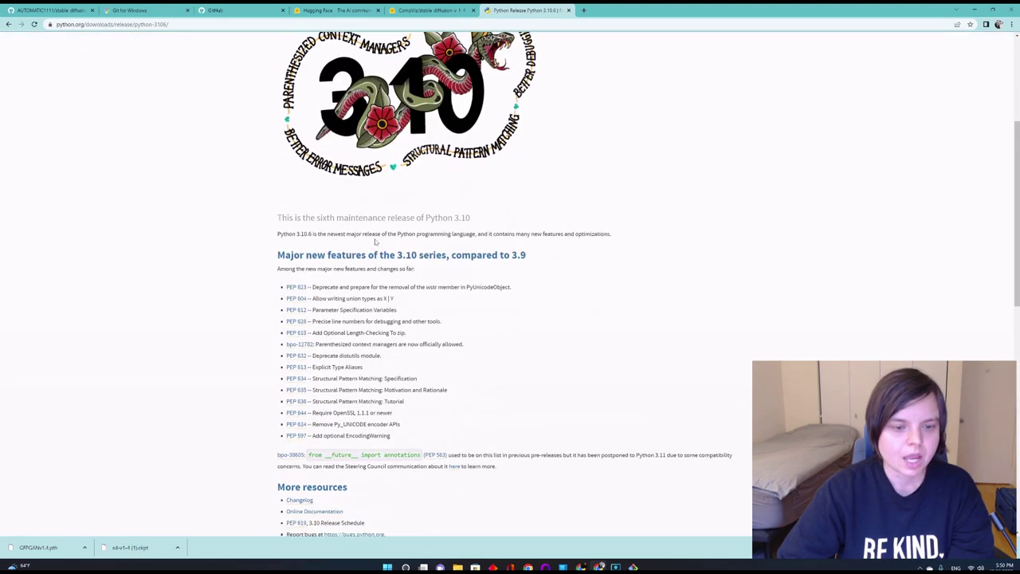
pyautogui.scroll(-3, 374, 241)
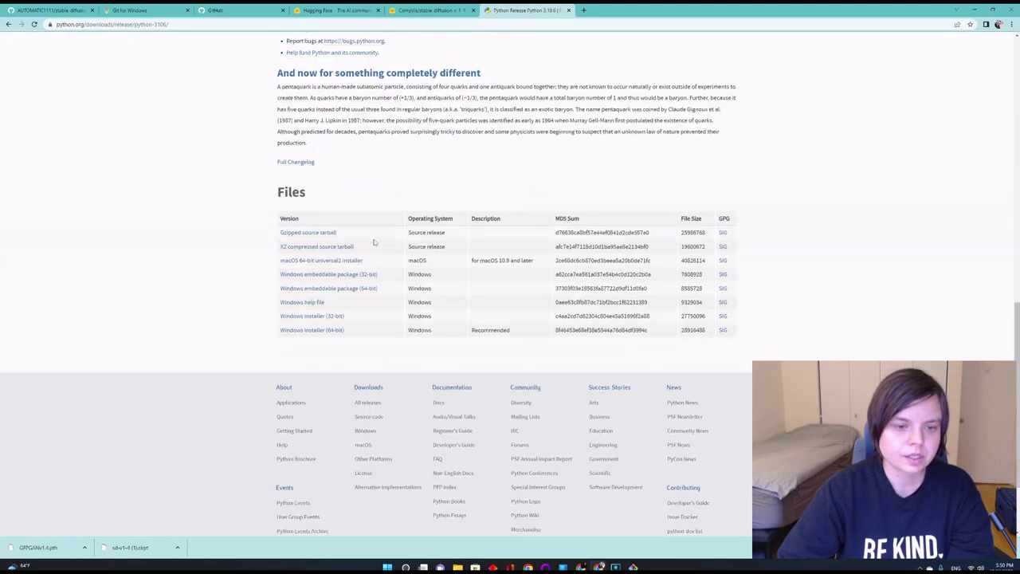
pyautogui.click(335, 334)
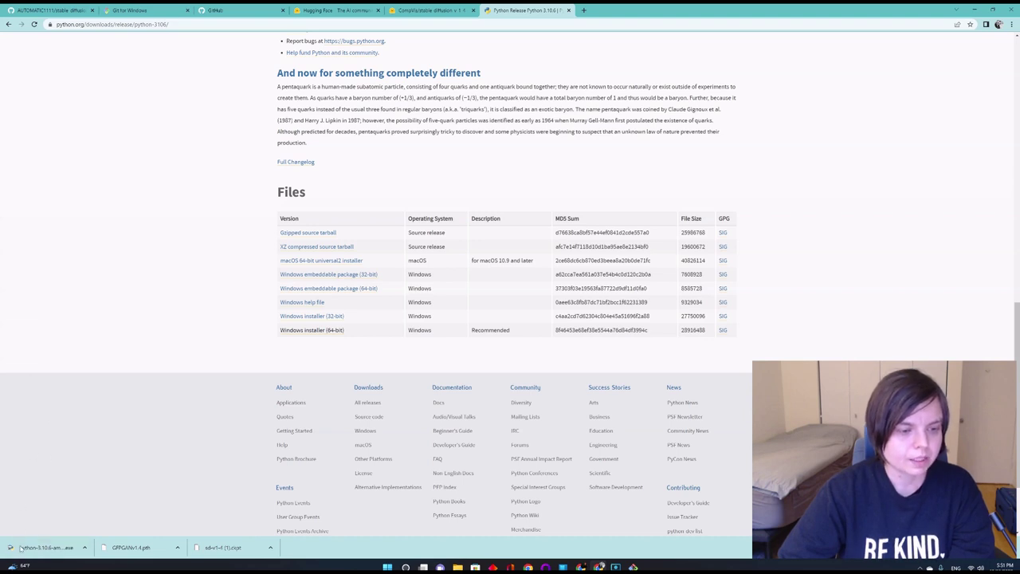
# Install Python 3.10.6 with Add Python 3.10 to PATH ticked, then close the finished setup
pyautogui.click(80, 547)
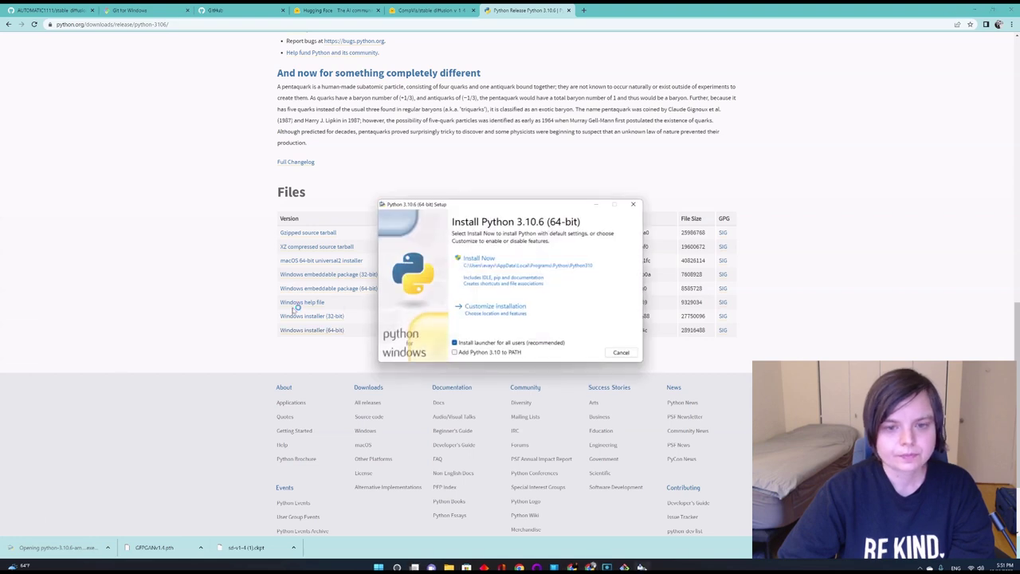
pyautogui.click(452, 354)
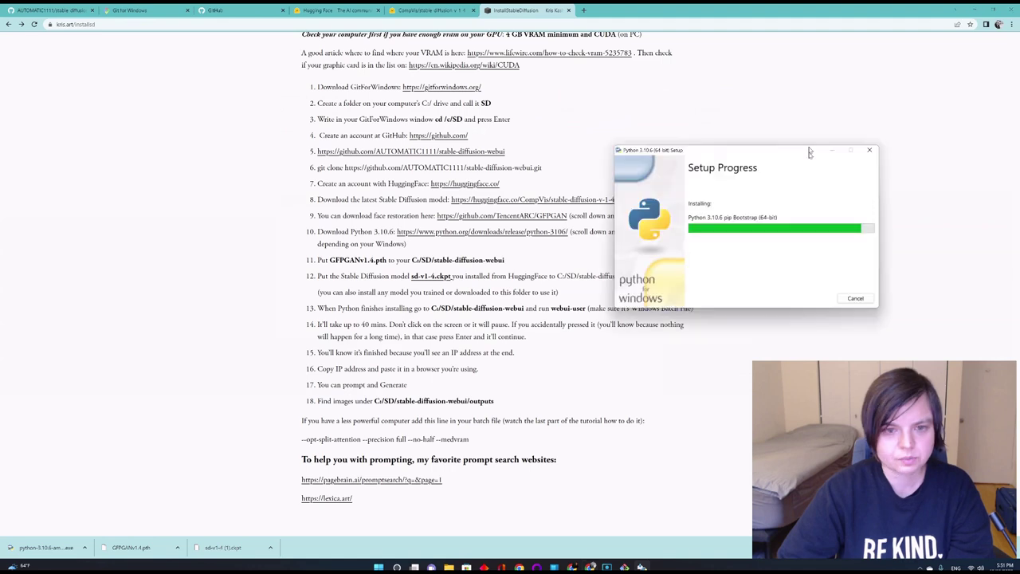
pyautogui.moveTo(810, 152); pyautogui.dragTo(778, 124)
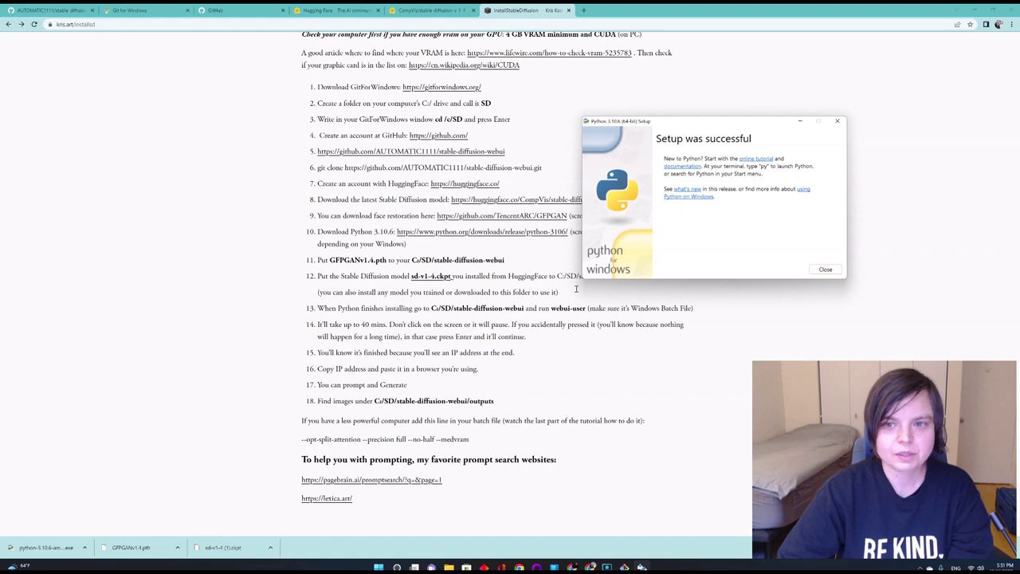
pyautogui.press('Return')
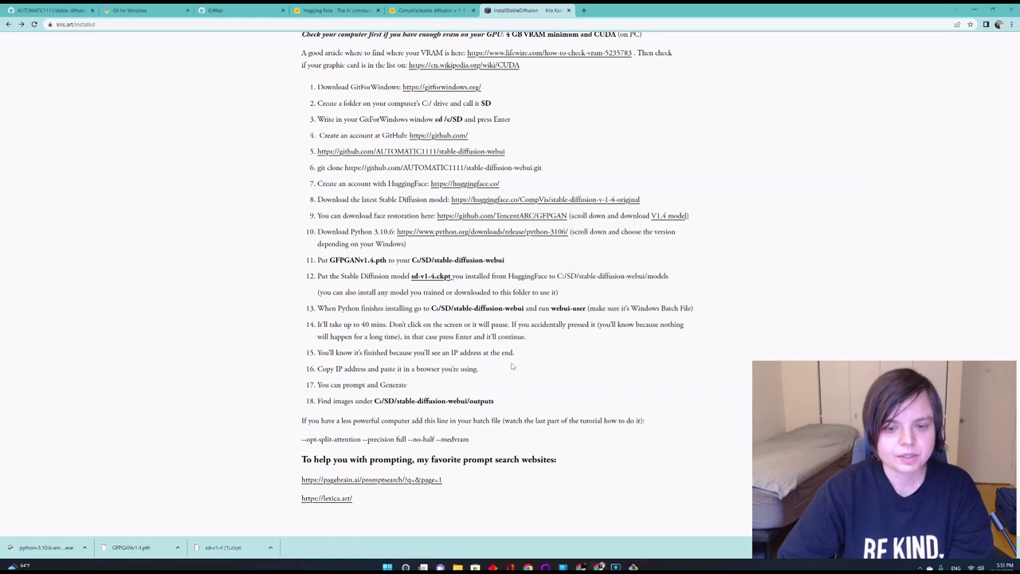
# Open the stable-diffusion-webui folder inside C:\SD in File Explorer
pyautogui.moveTo(452, 558)
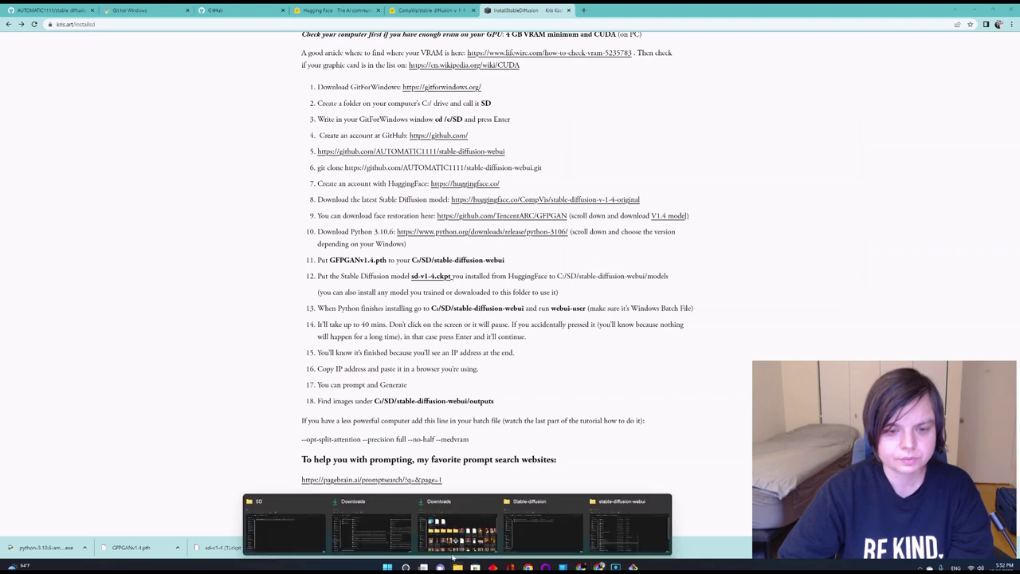
pyautogui.click(285, 527)
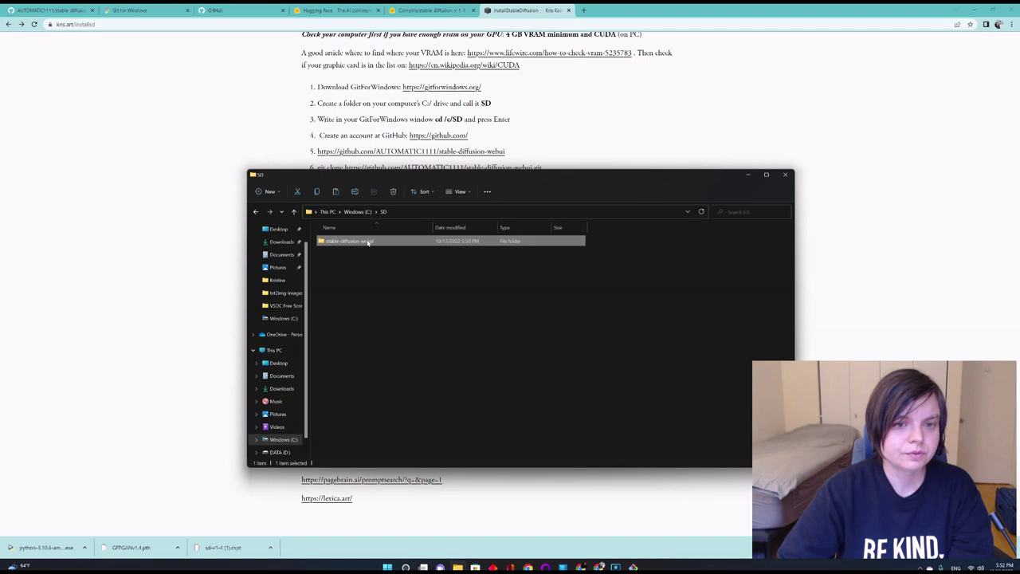
pyautogui.doubleClick(367, 243)
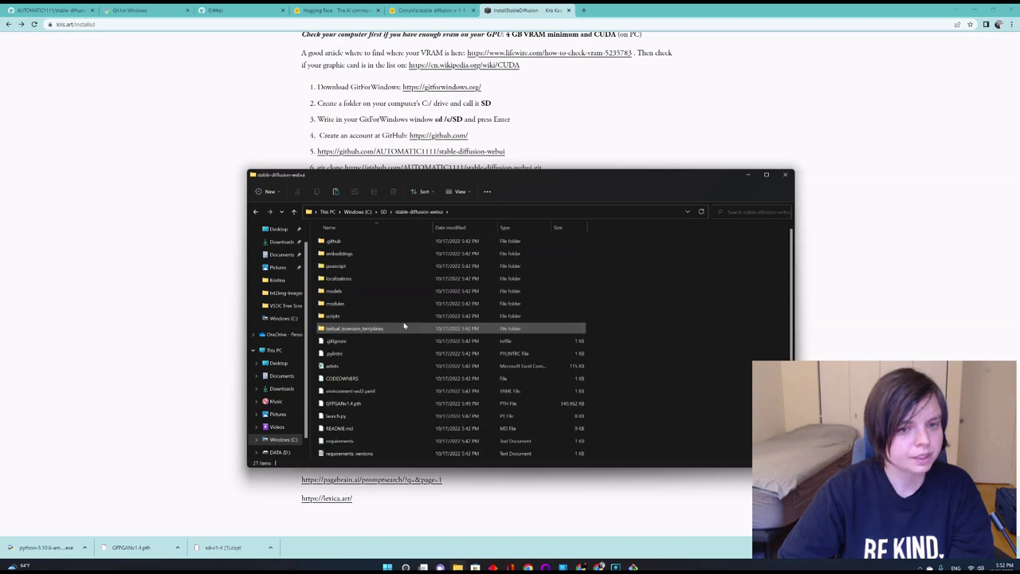
pyautogui.scroll(-3, 405, 327)
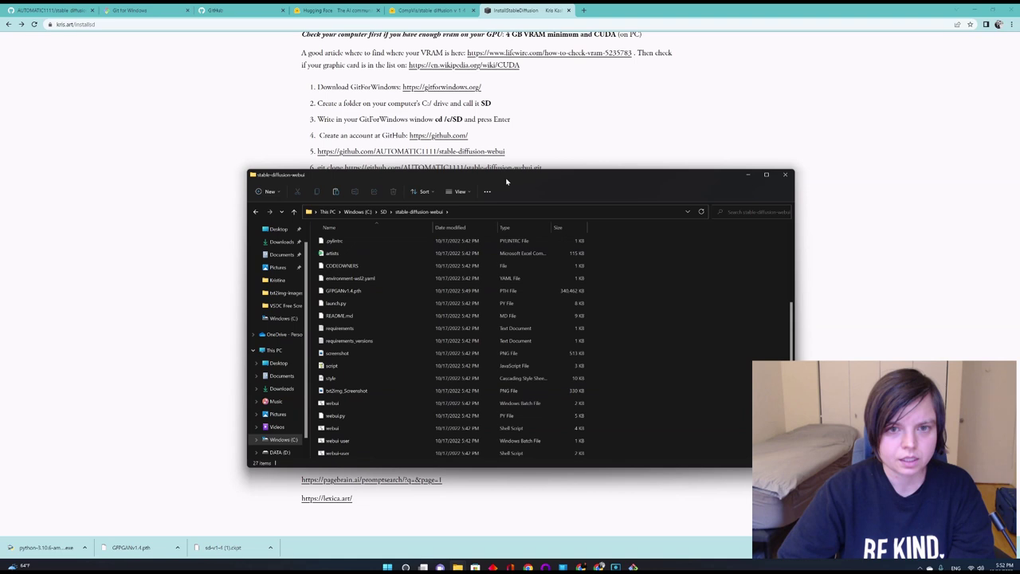
pyautogui.moveTo(506, 182); pyautogui.dragTo(455, 105)
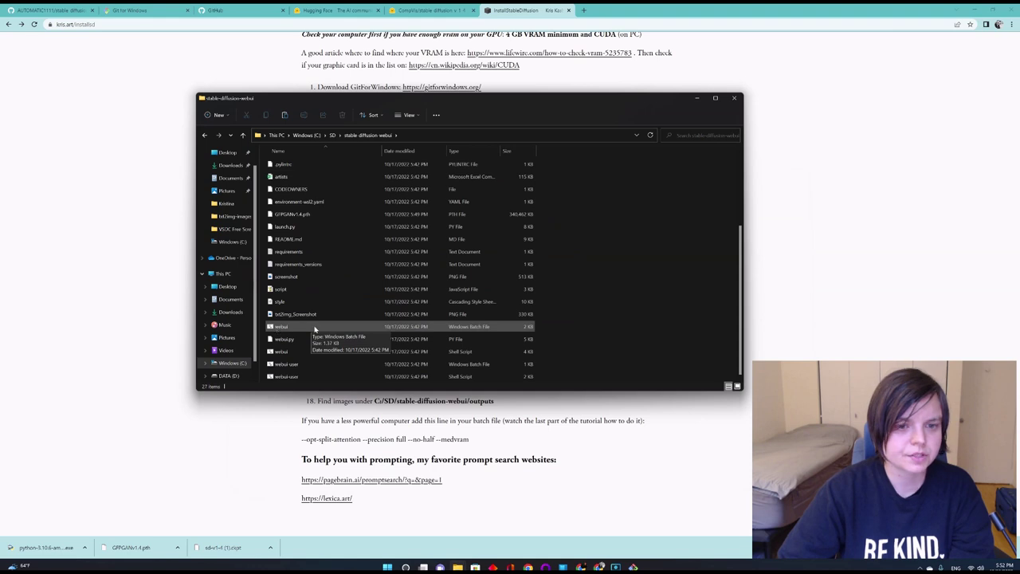
# Select the webui-user batch file and close the View options without changes
pyautogui.click(295, 365)
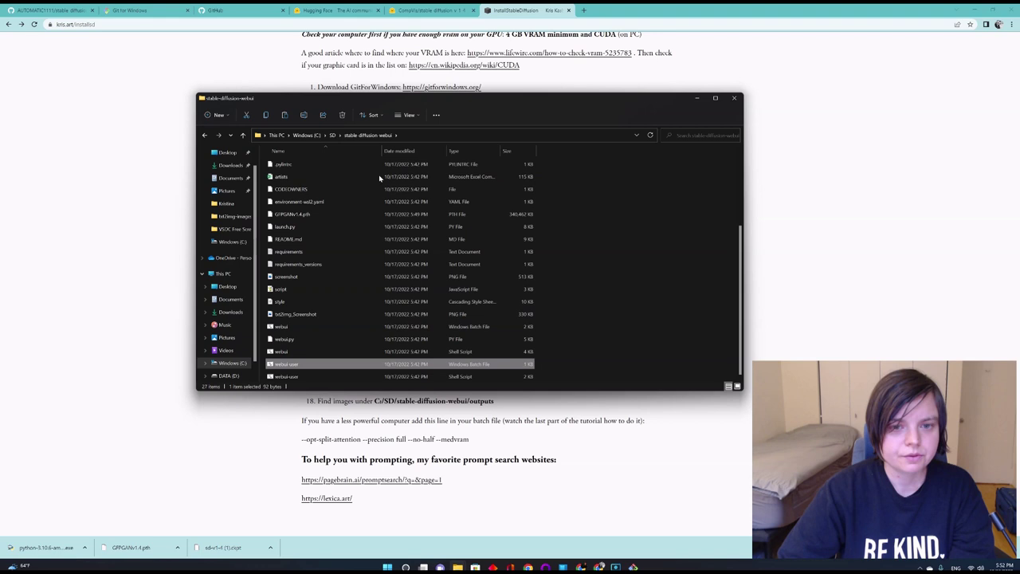
pyautogui.click(409, 115)
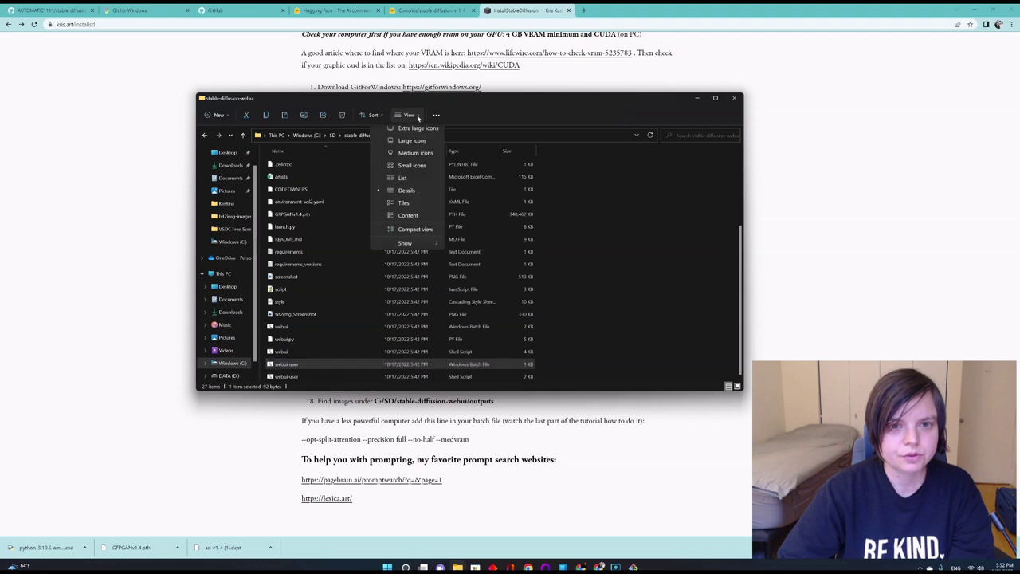
pyautogui.click(329, 384)
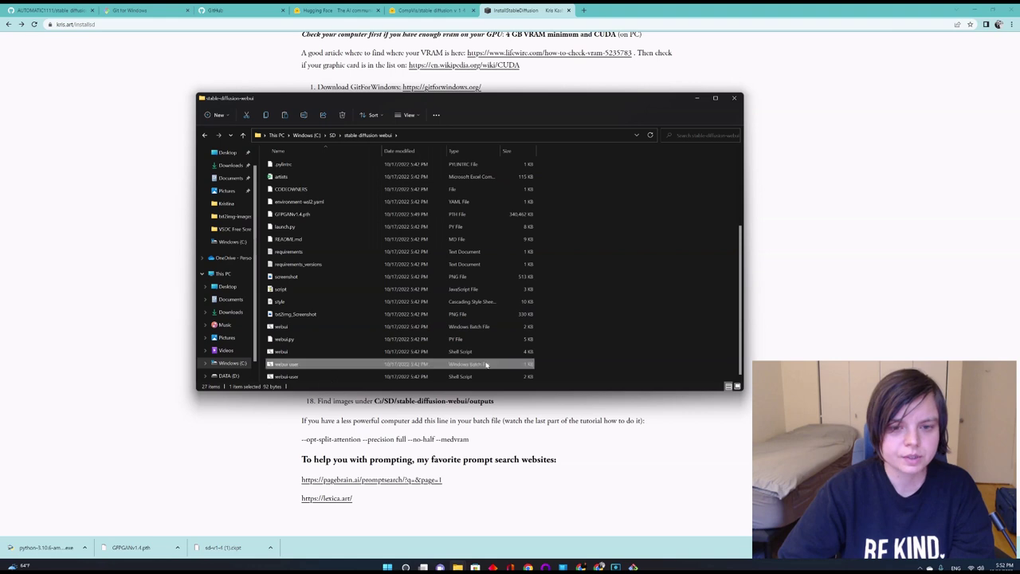
# Run webui-user.bat to create the venv and start installing torch and torchvision
pyautogui.doubleClick(307, 366)
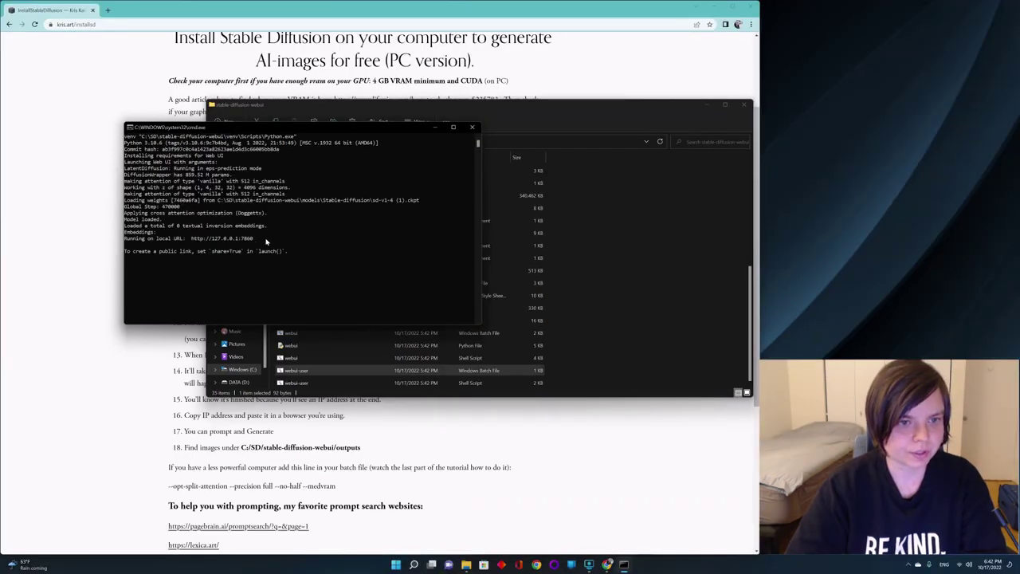
pyautogui.click(256, 239)
pyautogui.moveTo(256, 238); pyautogui.dragTo(192, 241)
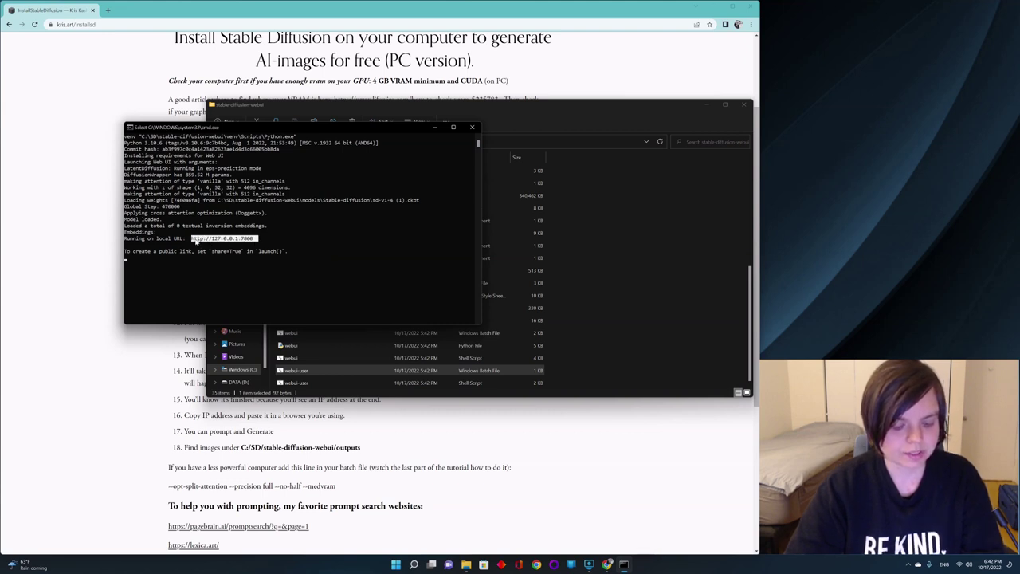
pyautogui.hotkey('ctrl', 'c')
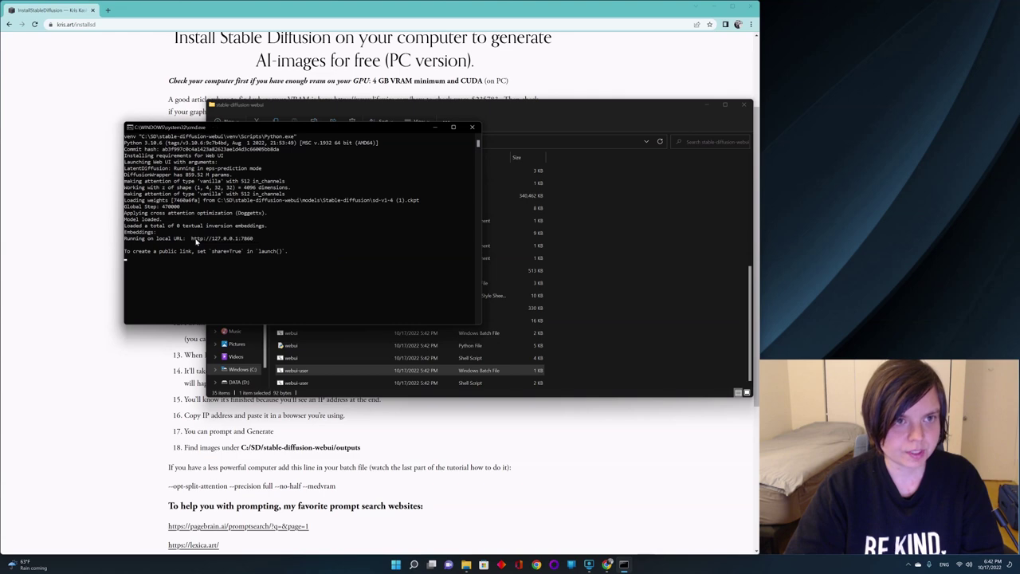
pyautogui.click(109, 10)
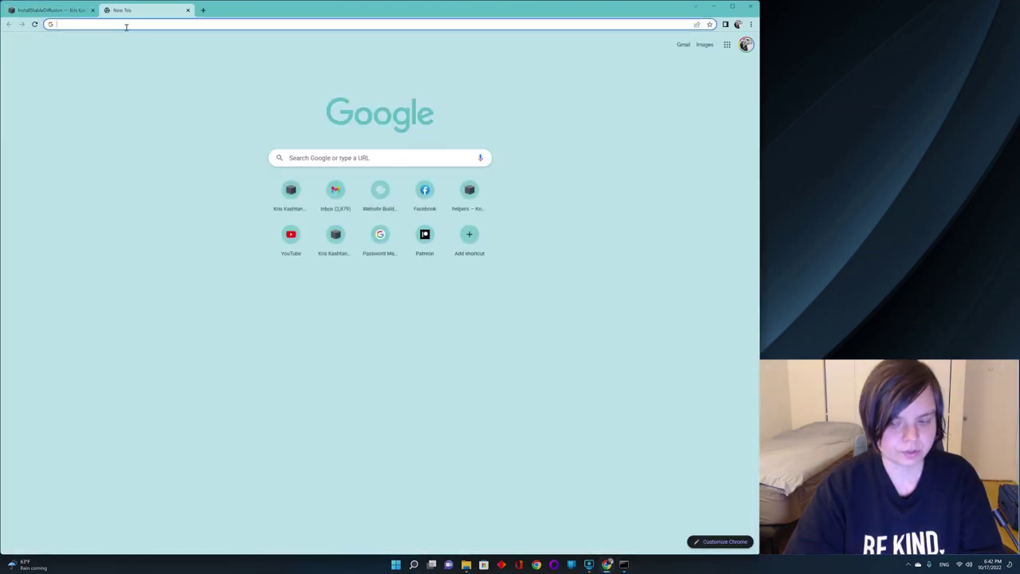
pyautogui.hotkey('ctrl', 'v')
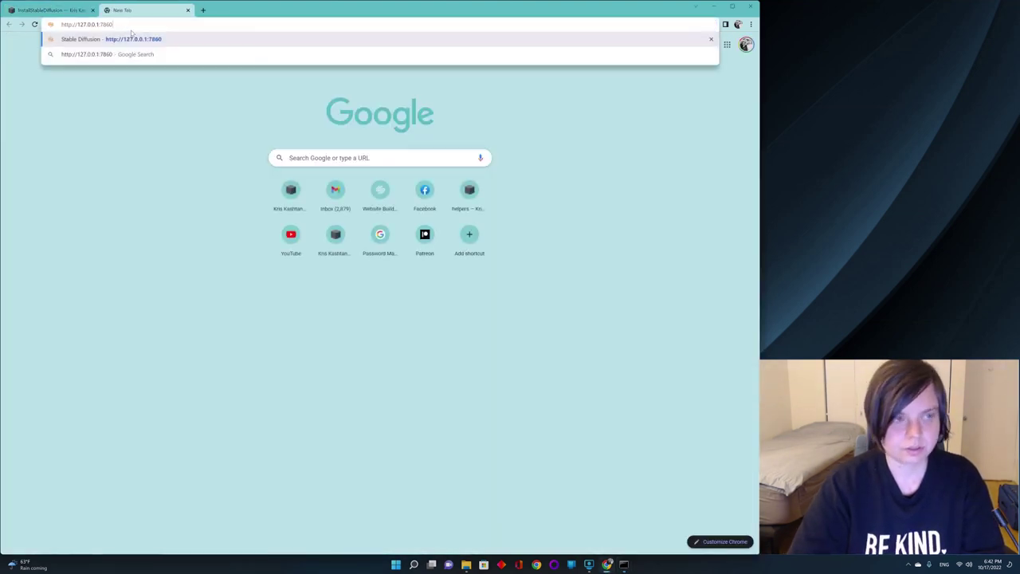
pyautogui.press('Return')
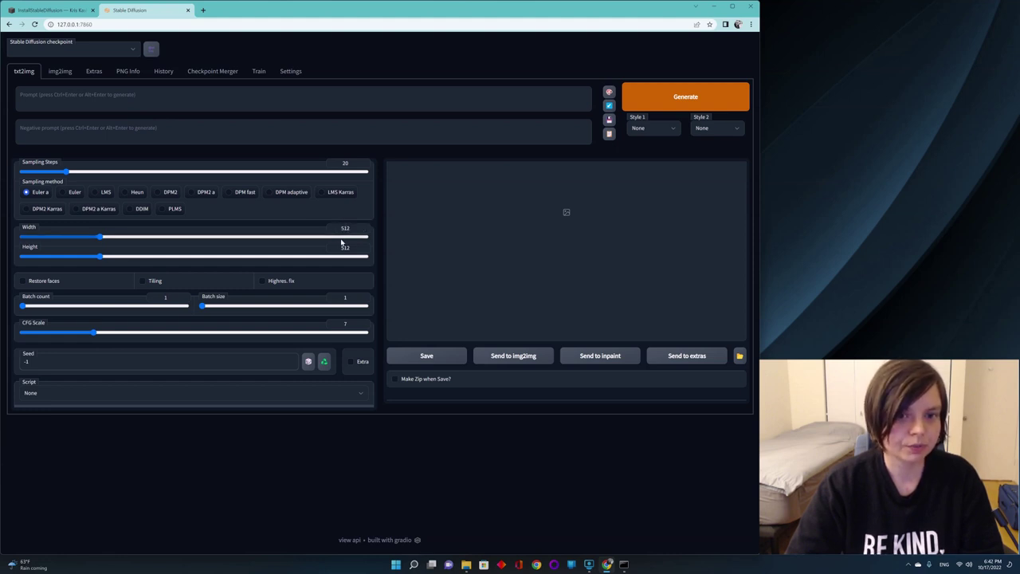
pyautogui.moveTo(98, 237); pyautogui.dragTo(23, 236)
pyautogui.moveTo(101, 257); pyautogui.dragTo(23, 263)
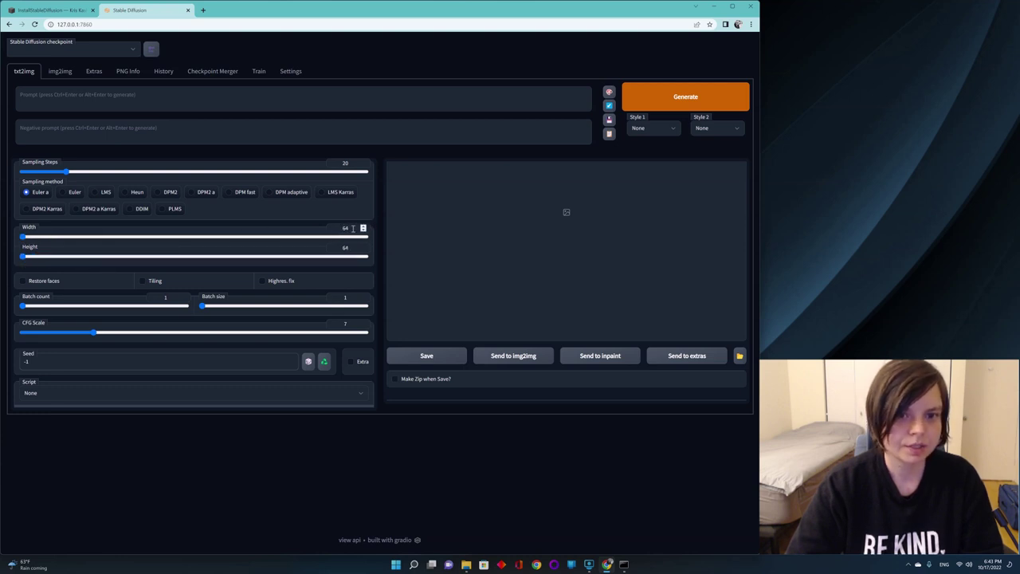
pyautogui.moveTo(23, 237); pyautogui.dragTo(100, 237)
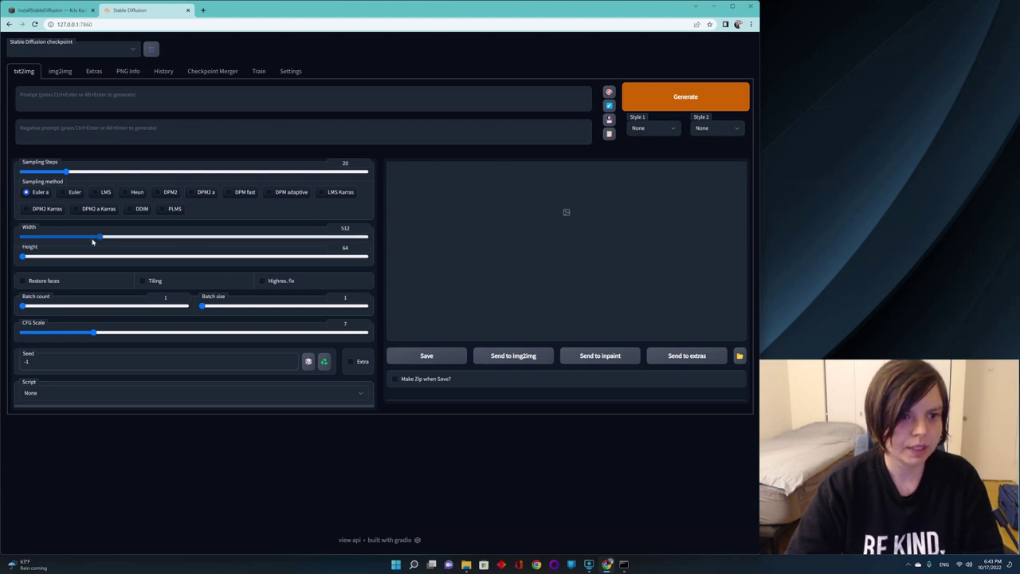
pyautogui.moveTo(23, 255); pyautogui.dragTo(96, 256)
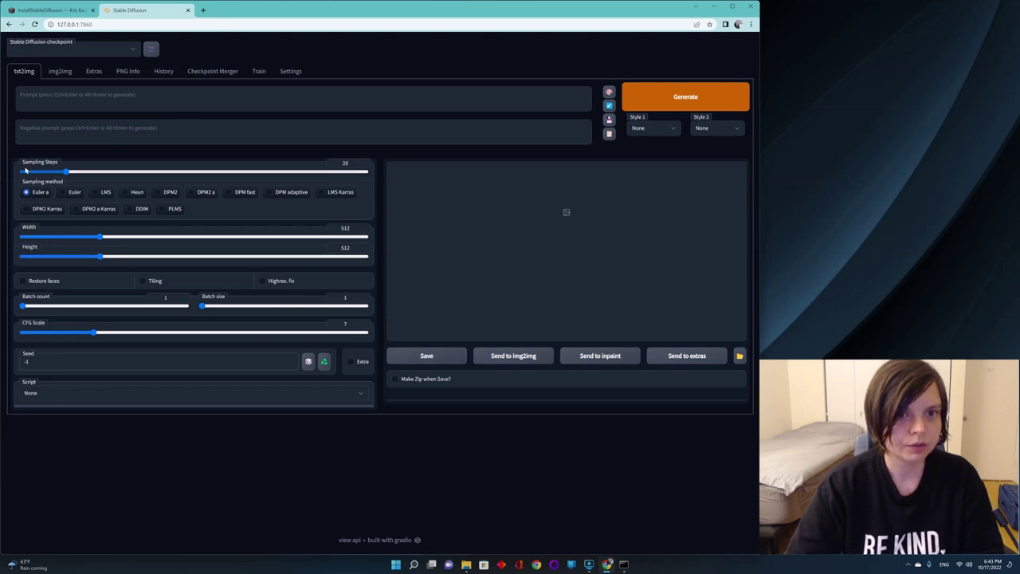
# In Settings, enable all six R-ESRGAN upscalers, including 4x+, 2x+ and 4x+ Anime6B
pyautogui.click(291, 72)
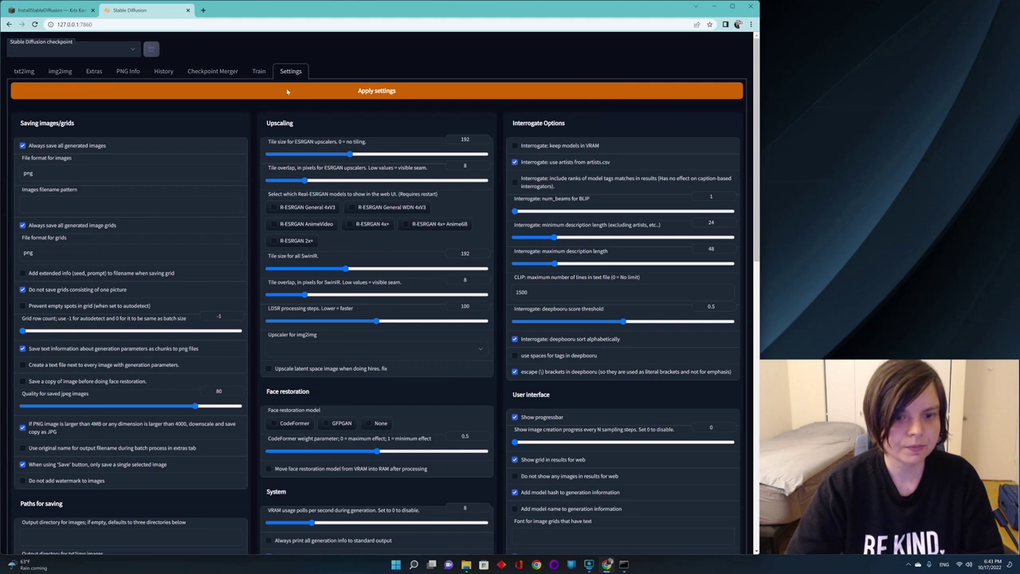
pyautogui.click(274, 207)
pyautogui.click(274, 224)
pyautogui.click(273, 241)
pyautogui.click(351, 208)
pyautogui.click(349, 224)
pyautogui.click(406, 224)
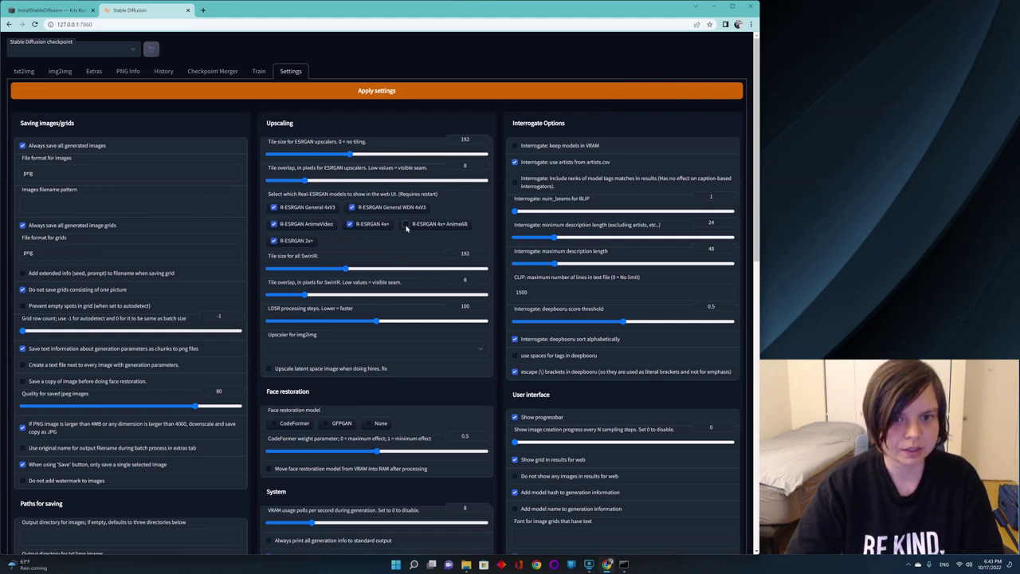
# Apply the upscaler settings and close the web UI browser tab
pyautogui.click(375, 93)
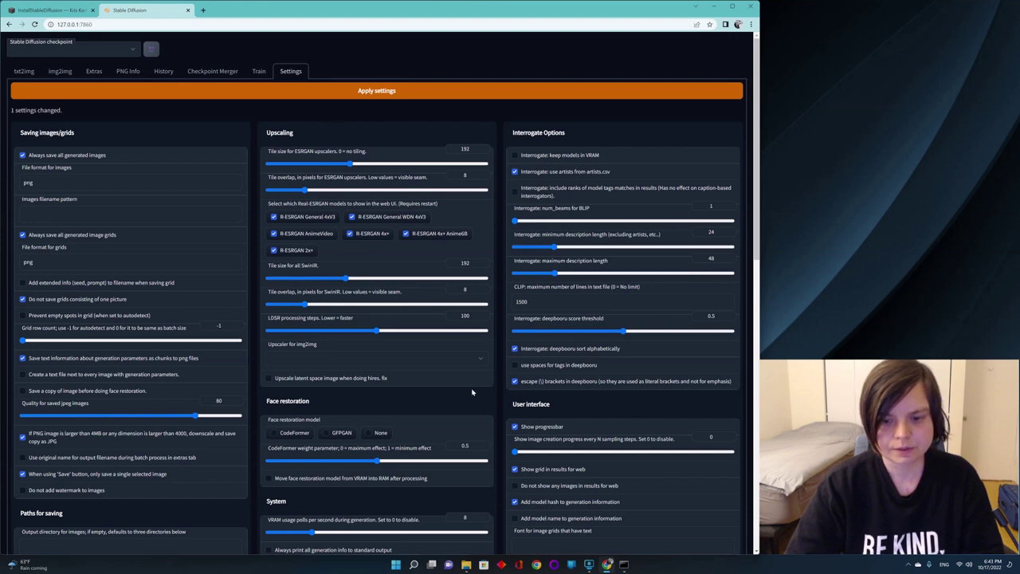
pyautogui.click(189, 10)
pyautogui.click(625, 564)
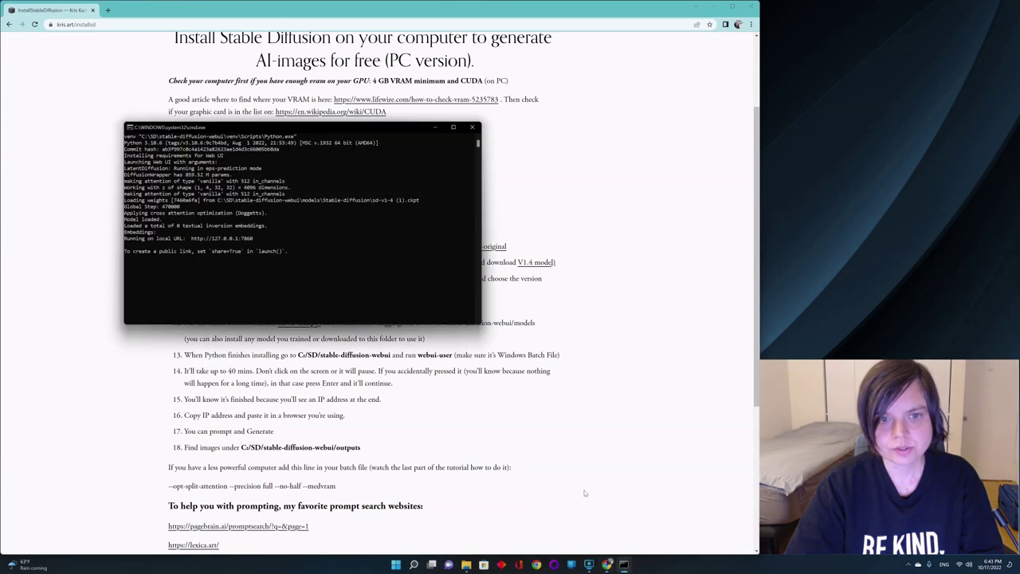
# Close the old console, relaunch webui-user, and copy the new console's local address
pyautogui.click(471, 128)
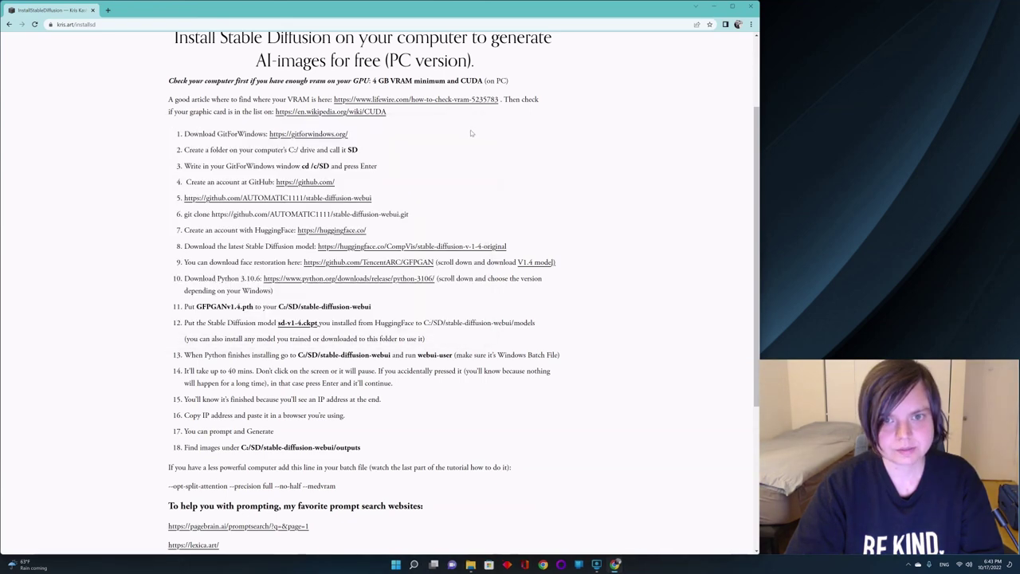
pyautogui.click(475, 565)
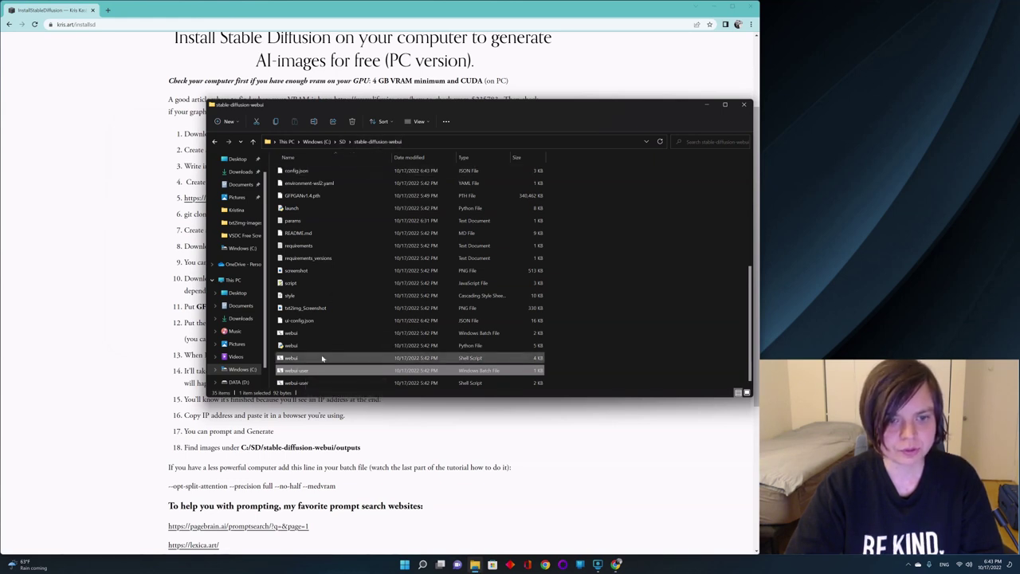
pyautogui.doubleClick(302, 372)
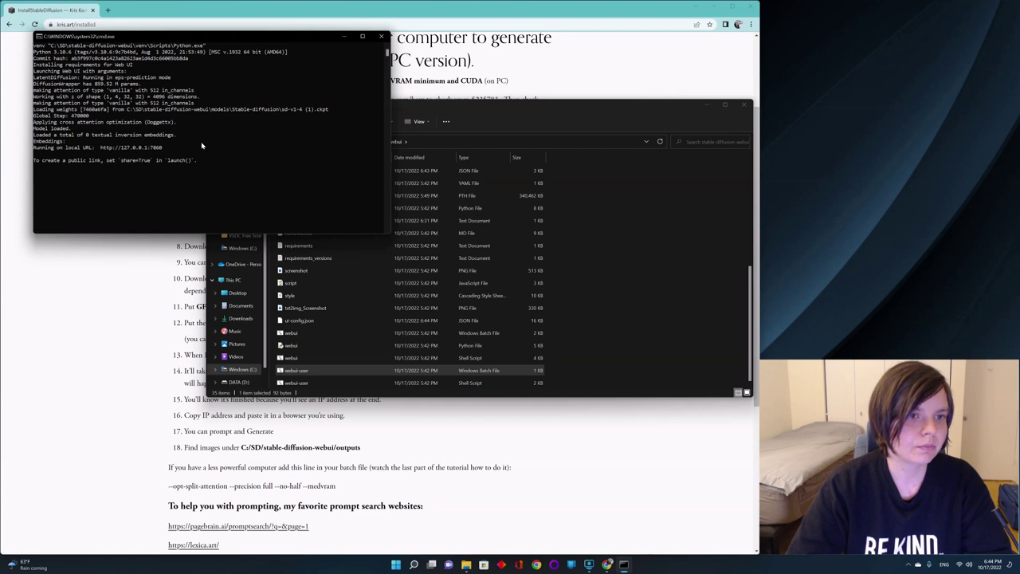
pyautogui.moveTo(163, 148); pyautogui.dragTo(101, 150)
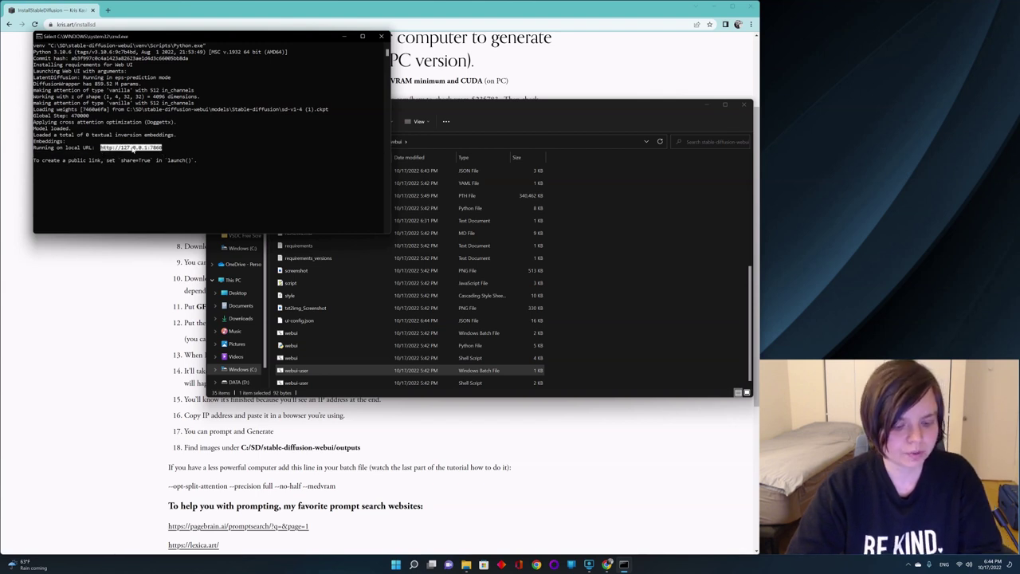
pyautogui.rightClick(134, 150)
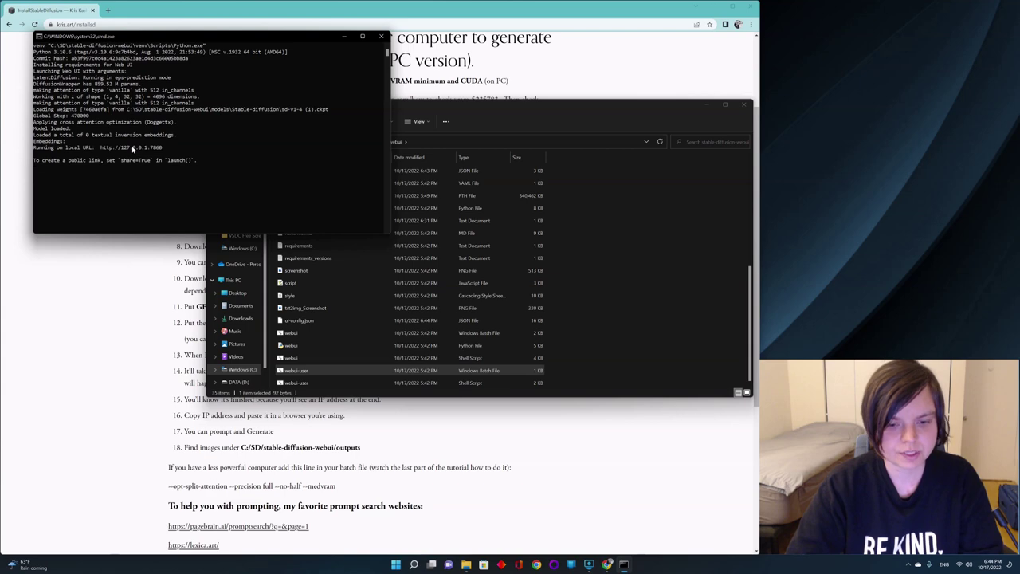
# Load the copied address 127.0.0.1:7860 in a new browser tab
pyautogui.click(466, 19)
pyautogui.click(108, 10)
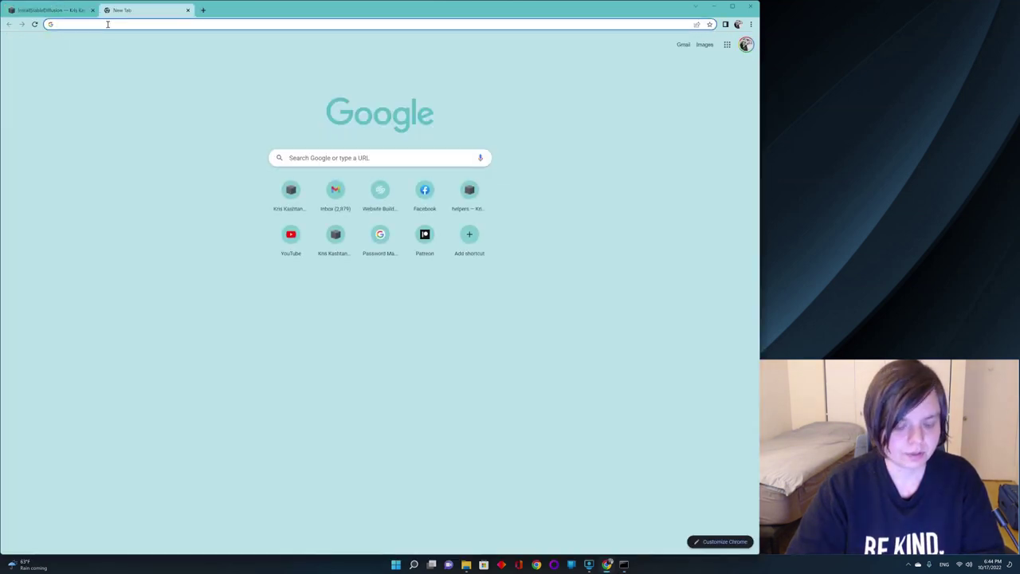
pyautogui.hotkey('ctrl', 'v')
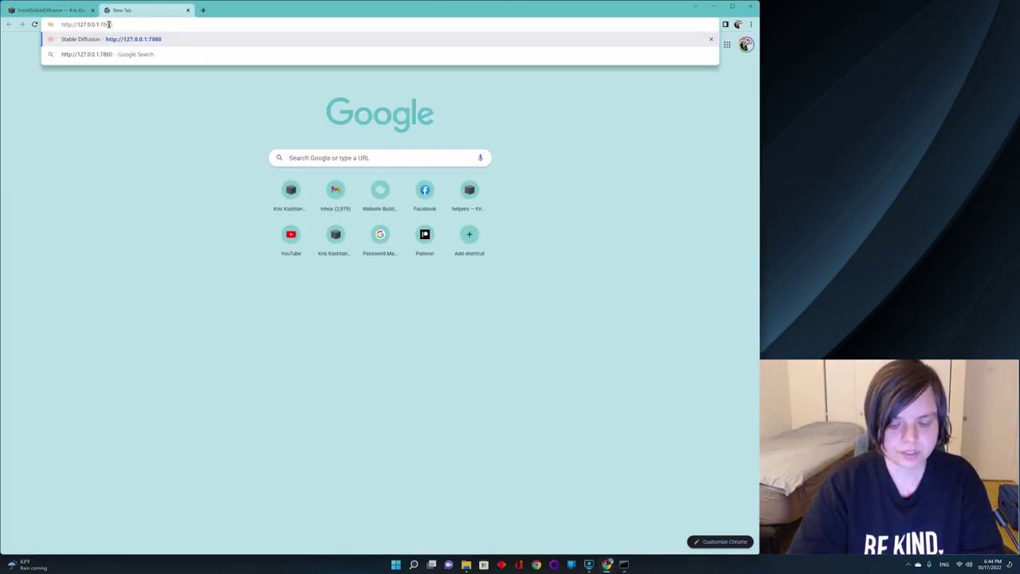
pyautogui.press('Return')
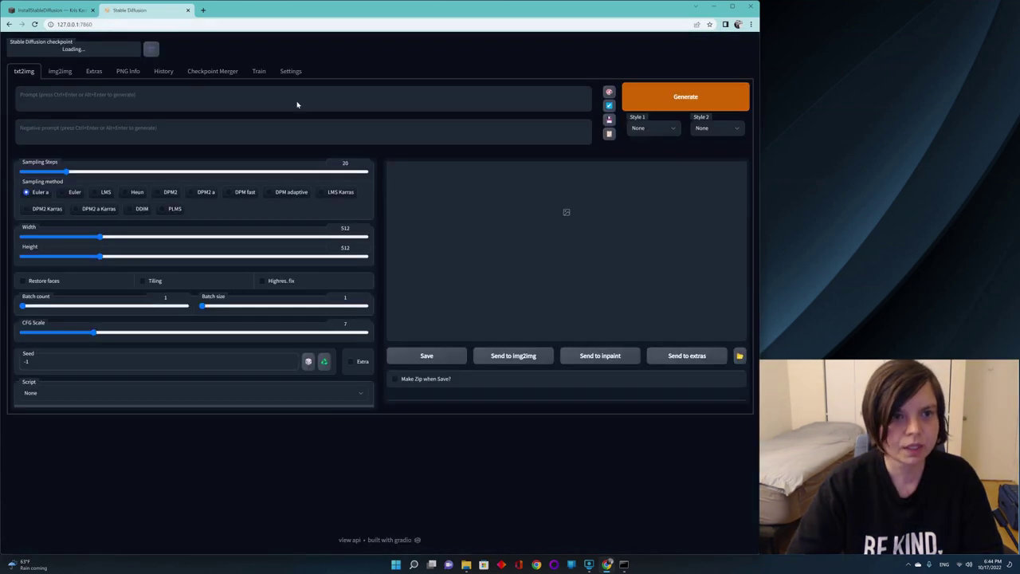
# Check the Real-ESRGAN upscalers under Extras, then return to the txt2img prompt
pyautogui.click(94, 74)
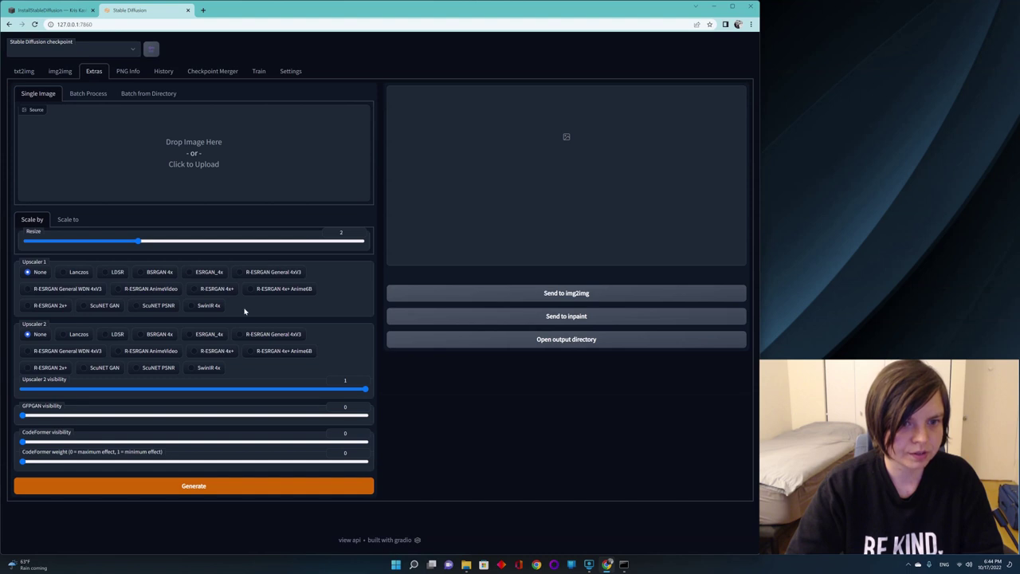
pyautogui.click(33, 75)
pyautogui.click(36, 99)
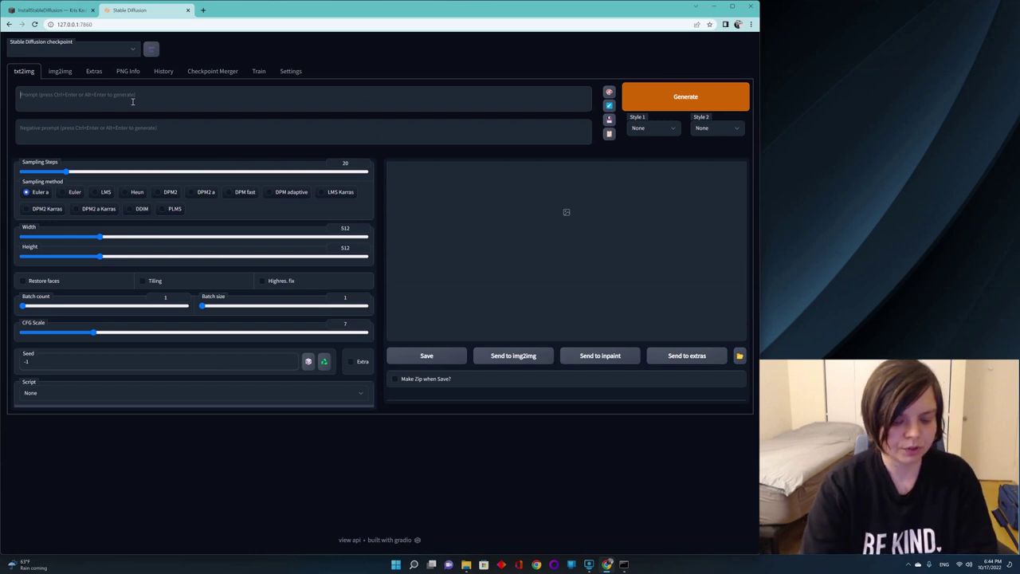
# Enter the prompt 'a beautiful tree in Central Park, cinematic light, sunset, God's rays, unreal engine' and set batch count 4
pyautogui.write('a beautiful')
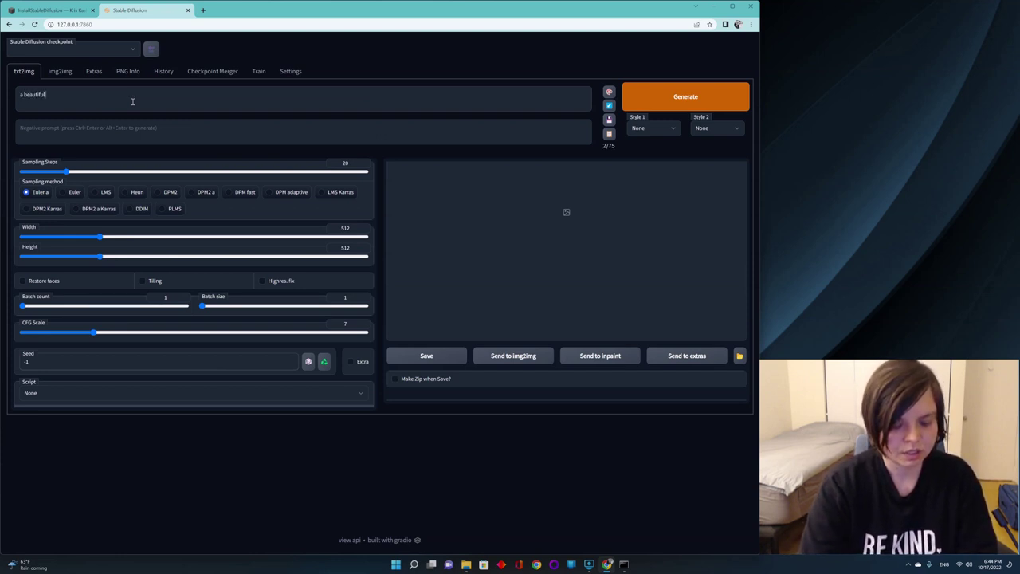
pyautogui.write(' tree in Central Park, cinematic light')
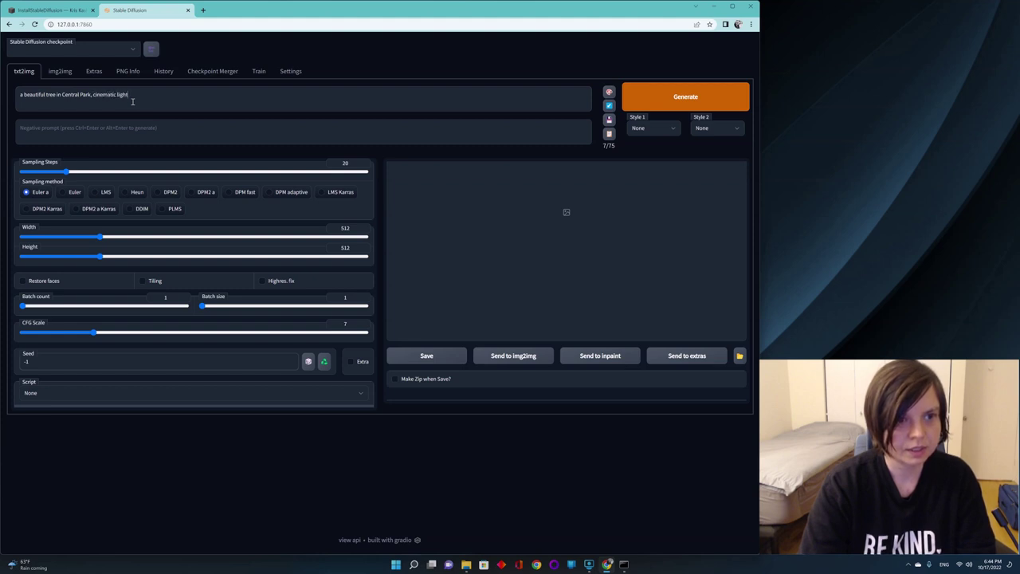
pyautogui.write(", sunset, God's rays")
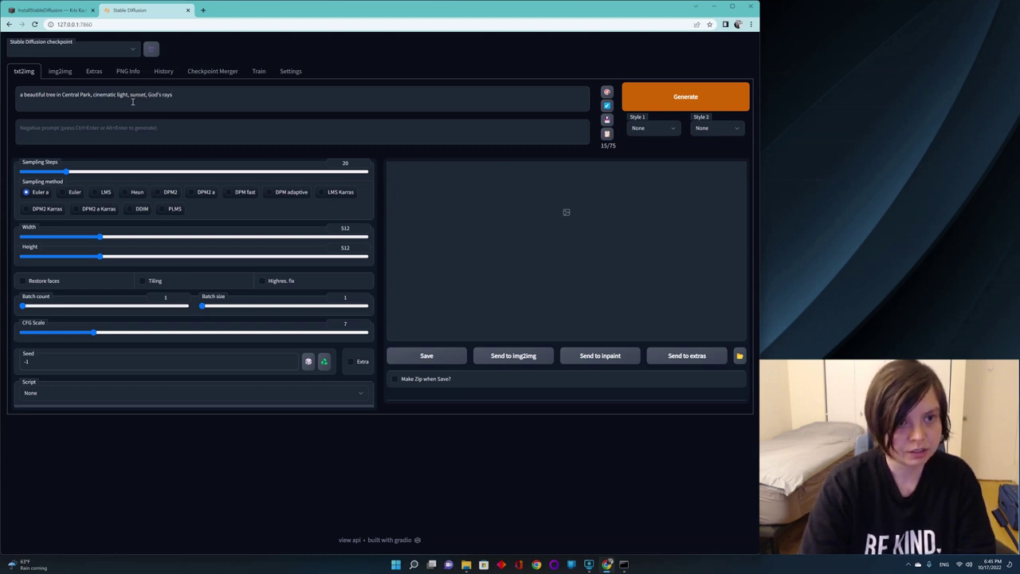
pyautogui.write(', unre')
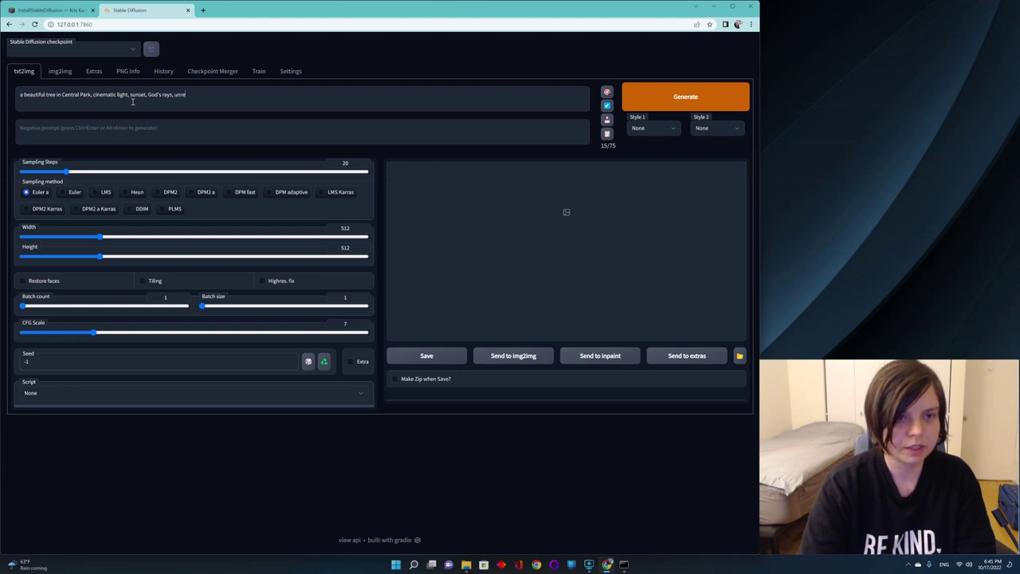
pyautogui.write('al engine')
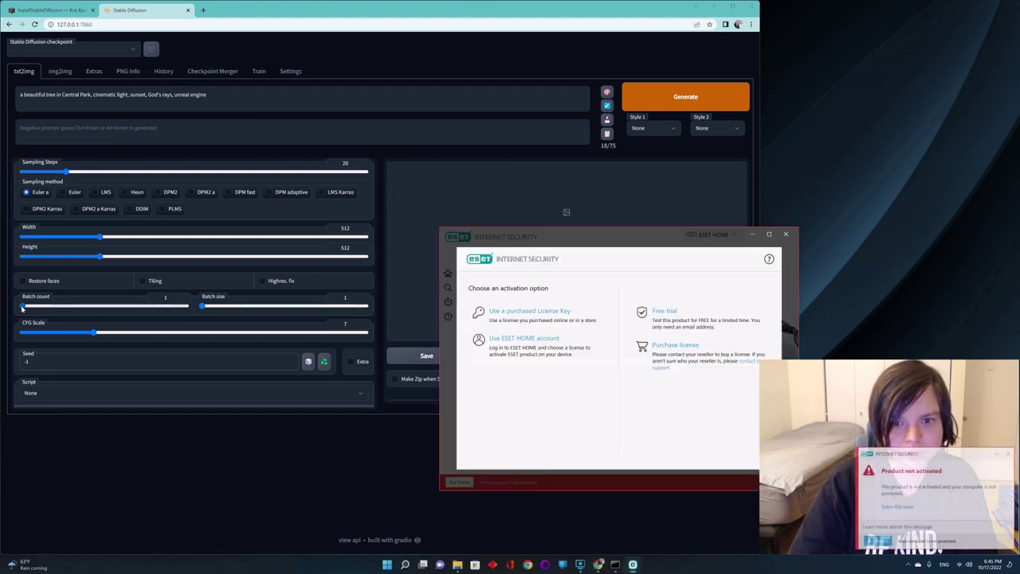
pyautogui.click(788, 236)
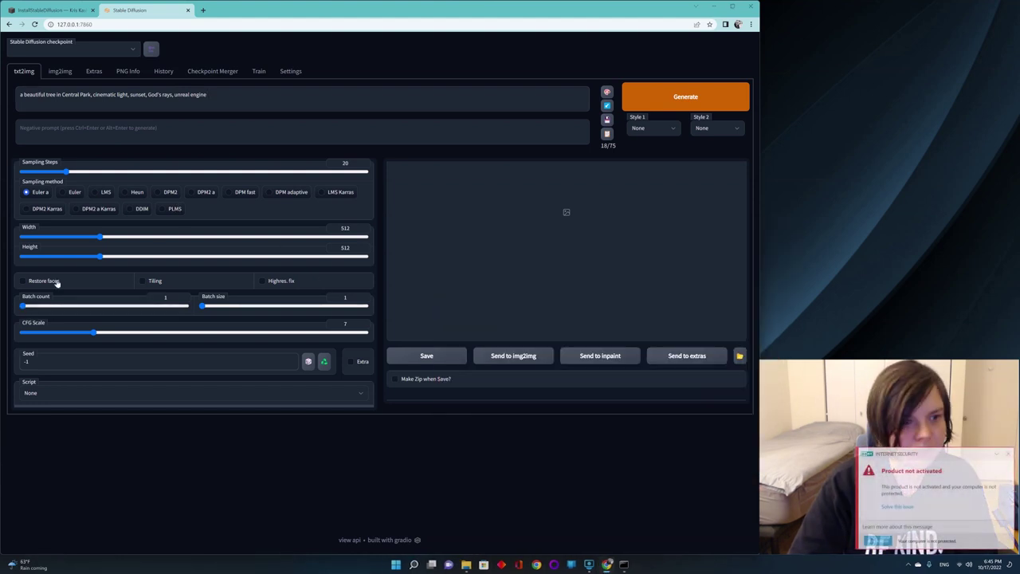
pyautogui.moveTo(24, 311)
pyautogui.mouseDown()
pyautogui.moveTo(41, 311)
pyautogui.moveTo(28, 310)
pyautogui.mouseUp()
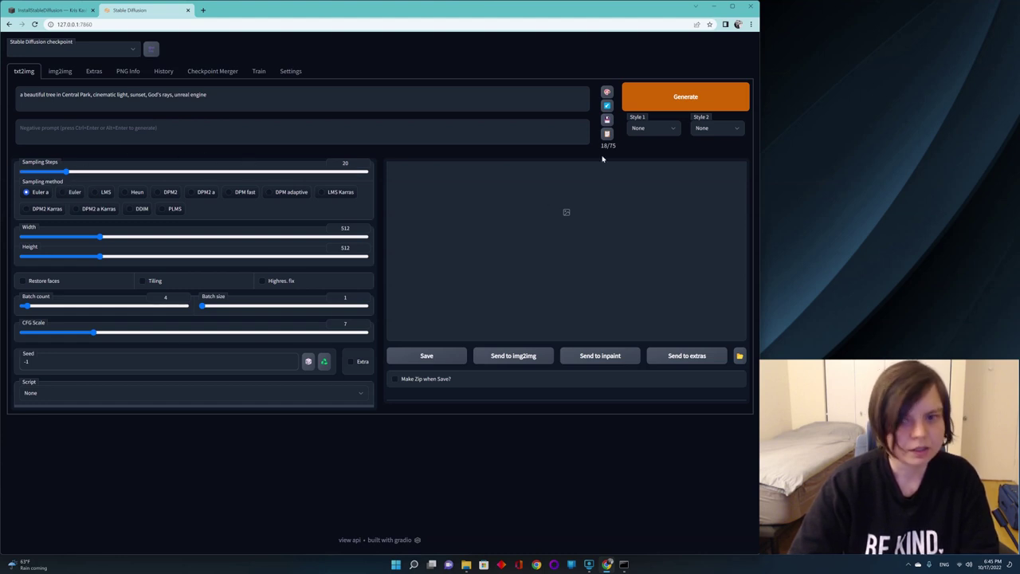
# Generate four sunset Central Park tree images and view the last one enlarged
pyautogui.click(655, 99)
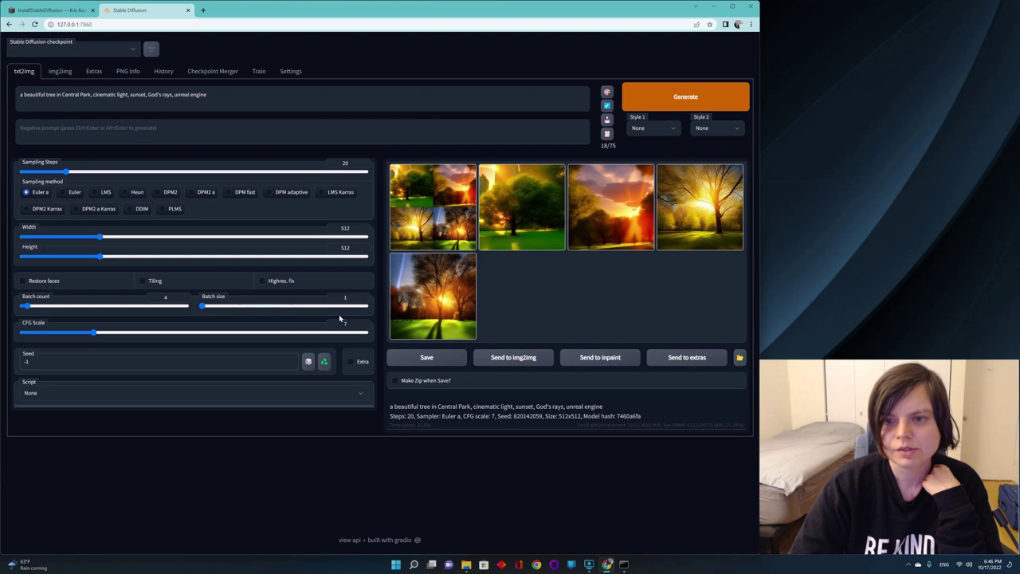
pyautogui.click(442, 315)
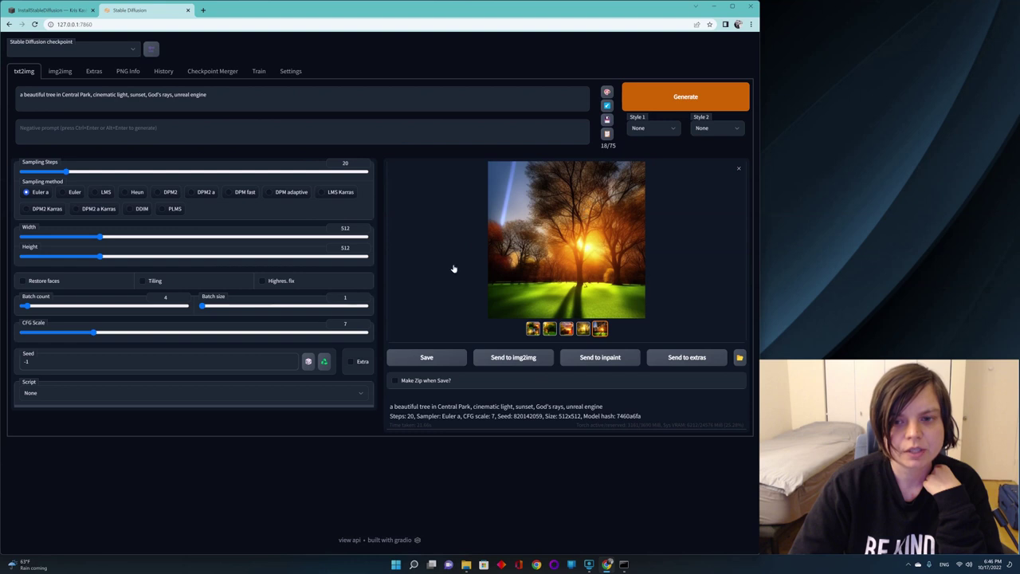
# Upscale the tree image in Extras with R-ESRGAN General 4xV3 as Upscaler 1
pyautogui.click(688, 357)
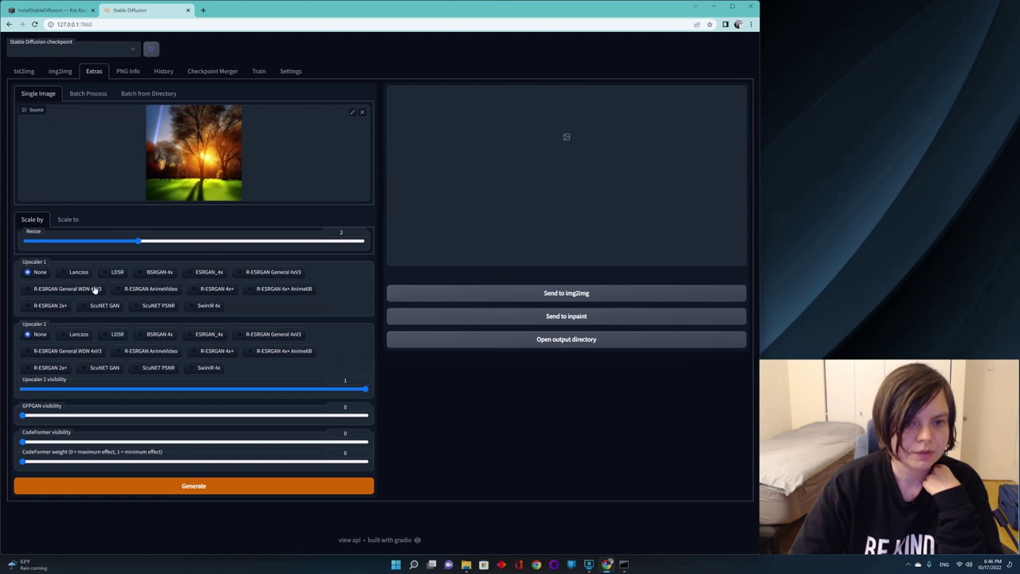
pyautogui.click(239, 272)
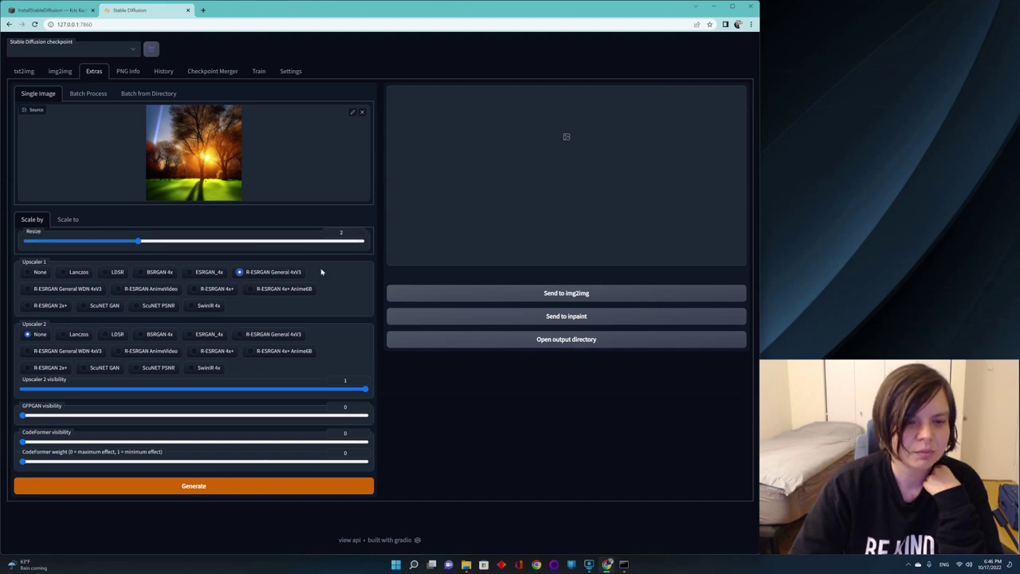
pyautogui.click(201, 487)
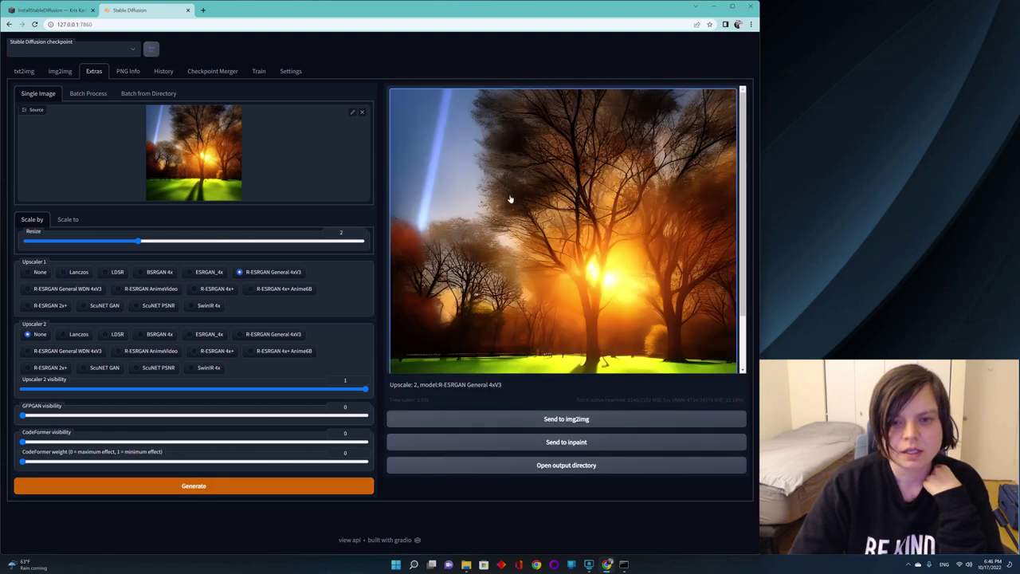
# View the upscaled tree full screen, close it, and go back to txt2img
pyautogui.click(475, 150)
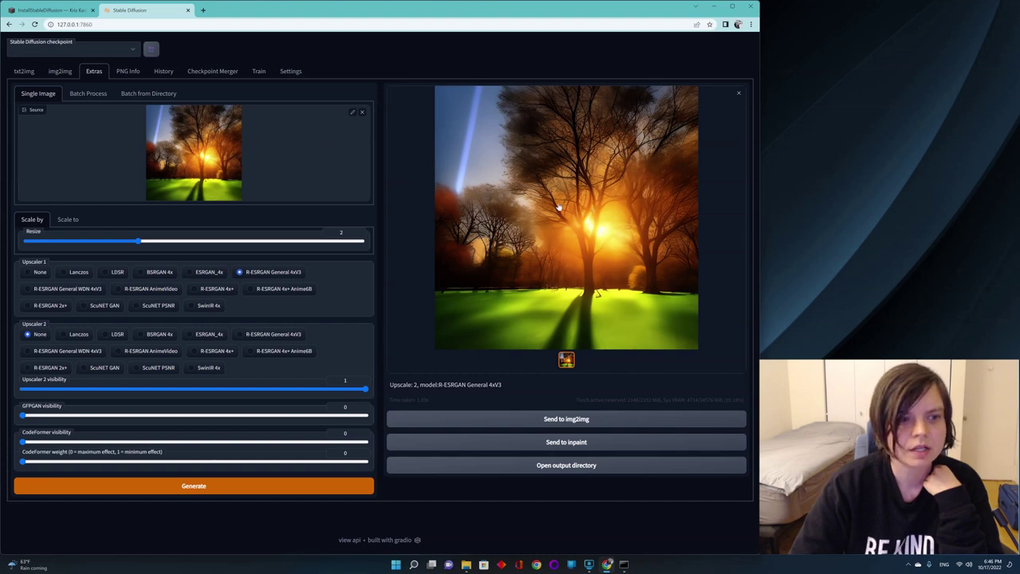
pyautogui.click(602, 260)
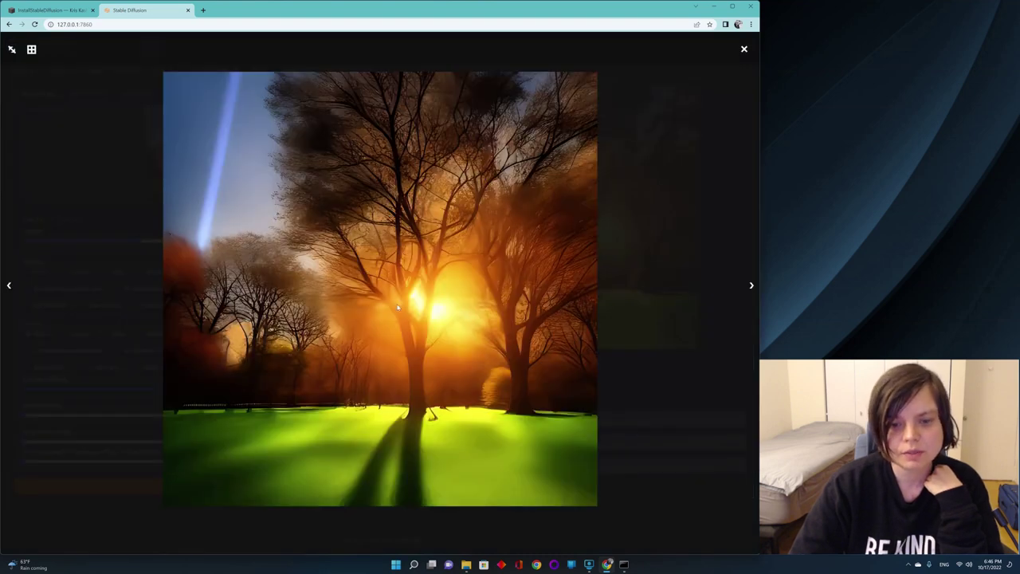
pyautogui.click(743, 49)
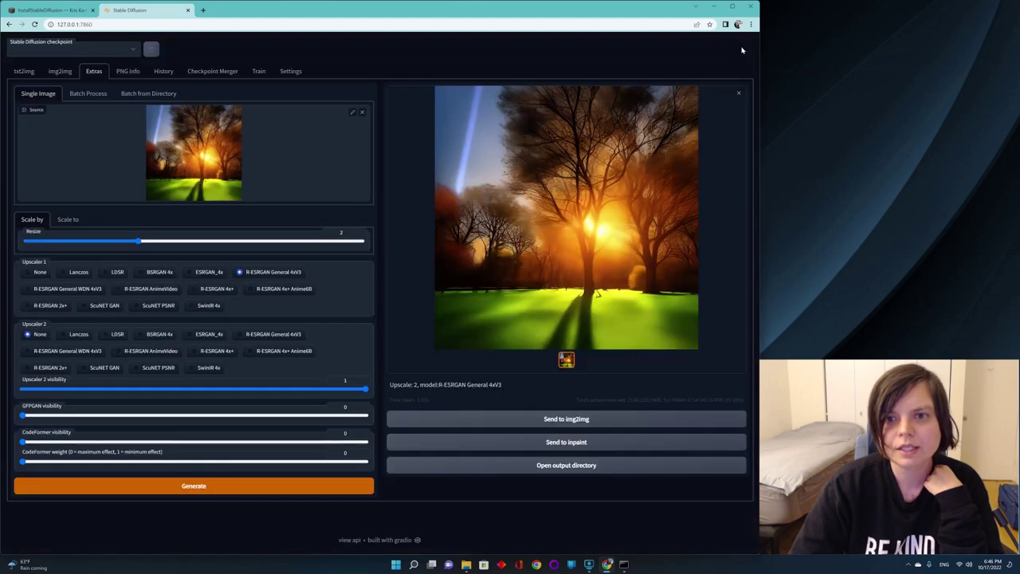
pyautogui.click(28, 73)
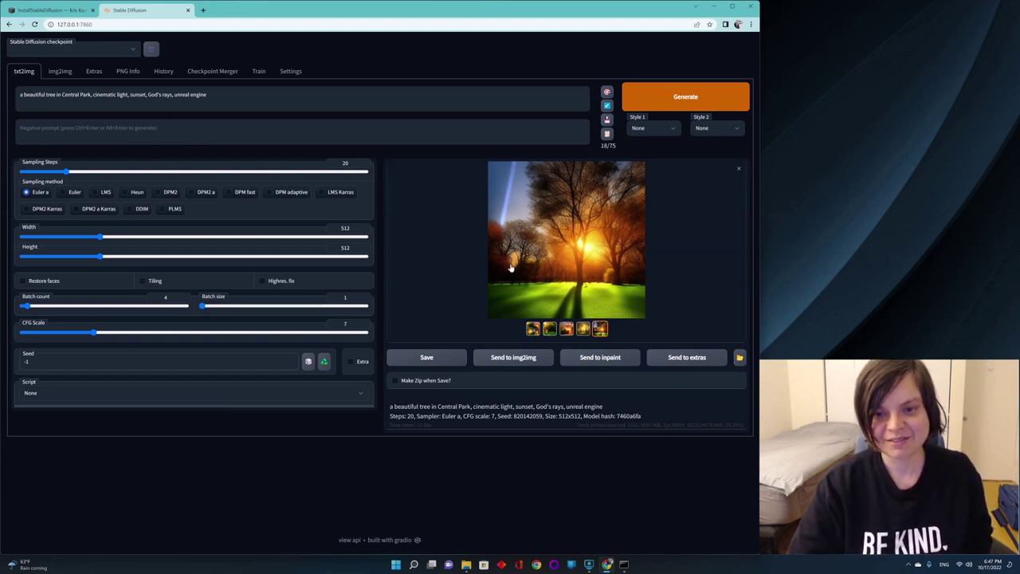
# Save the upscaled image as Tree02, after Tree01, in the Desktop Trees folder
pyautogui.rightClick(546, 238)
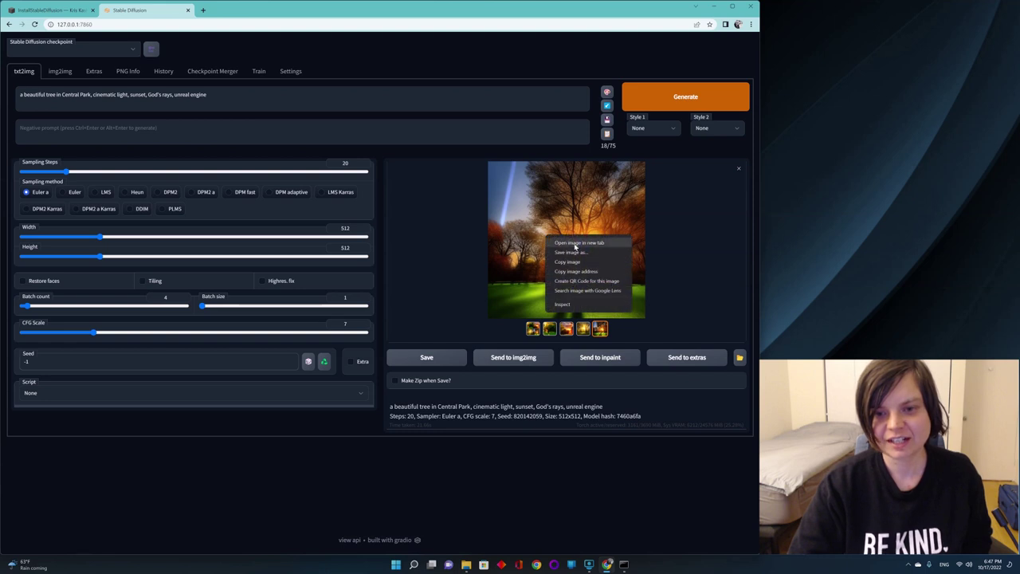
pyautogui.click(576, 253)
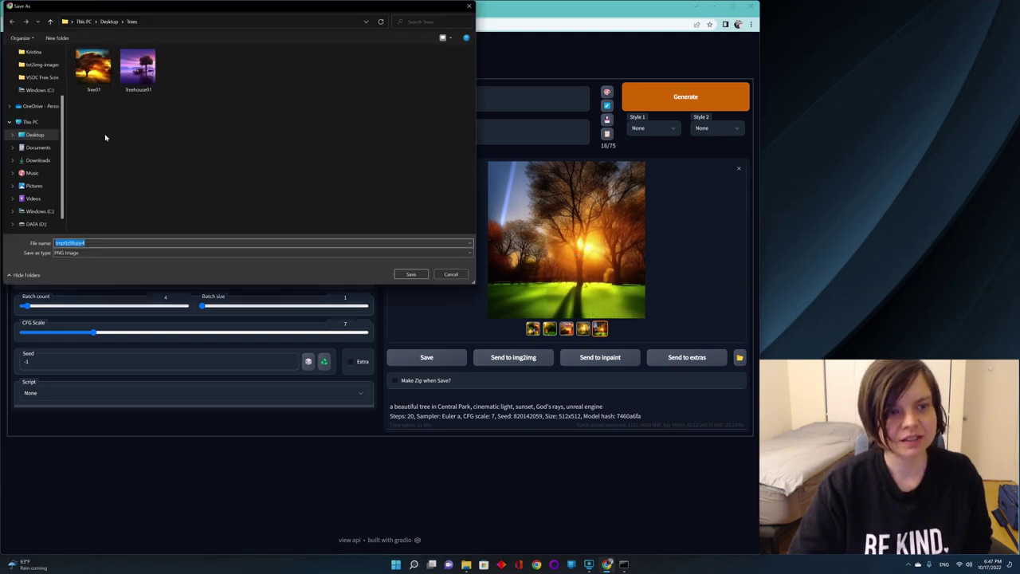
pyautogui.click(94, 77)
pyautogui.click(78, 242)
pyautogui.press('BackSpace')
pyautogui.write('2')
pyautogui.click(411, 275)
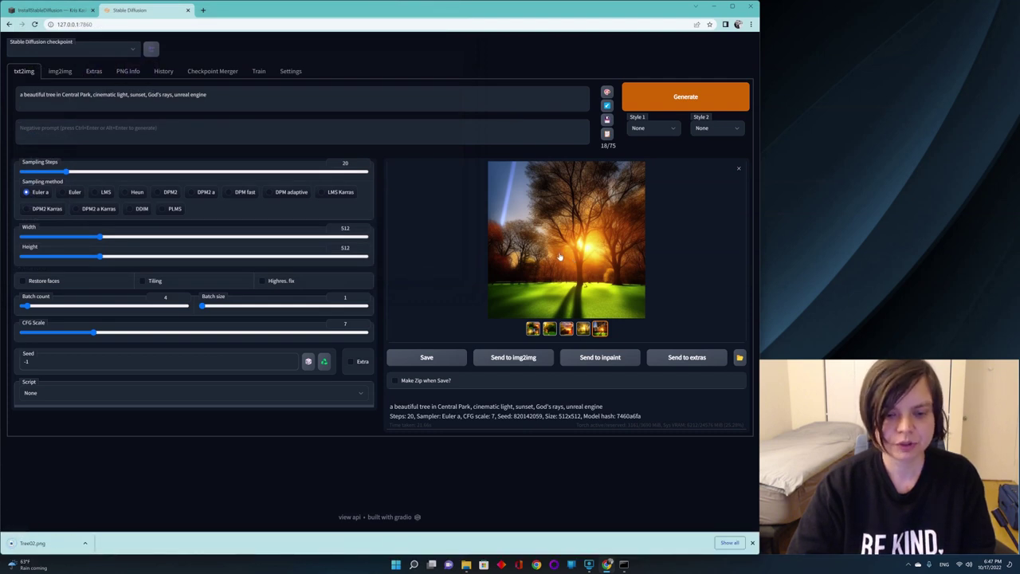
# Browse stable-diffusion-webui's outputs > txt2img-images folder, then minimize File Explorer
pyautogui.click(466, 564)
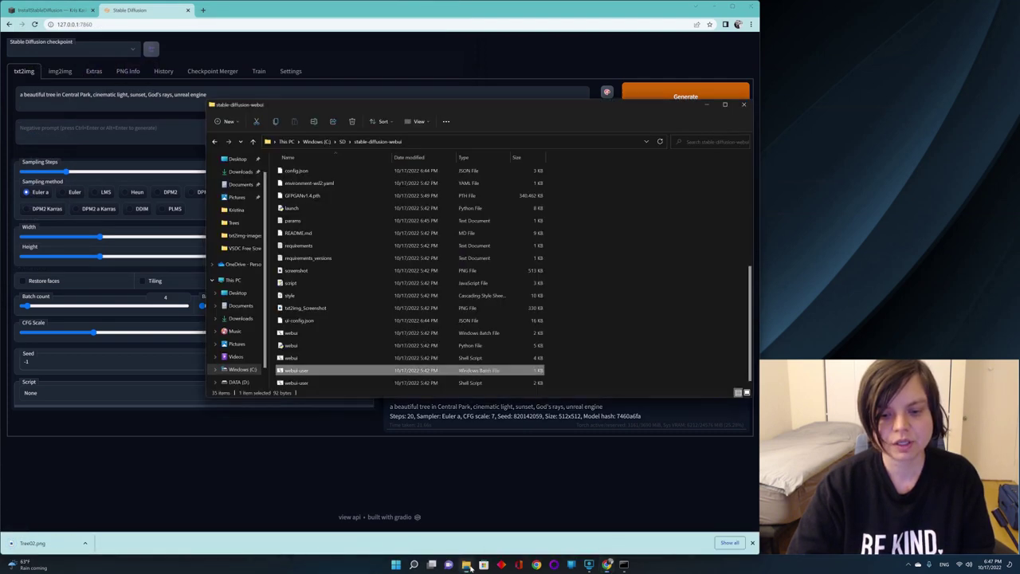
pyautogui.scroll(5, 331, 323)
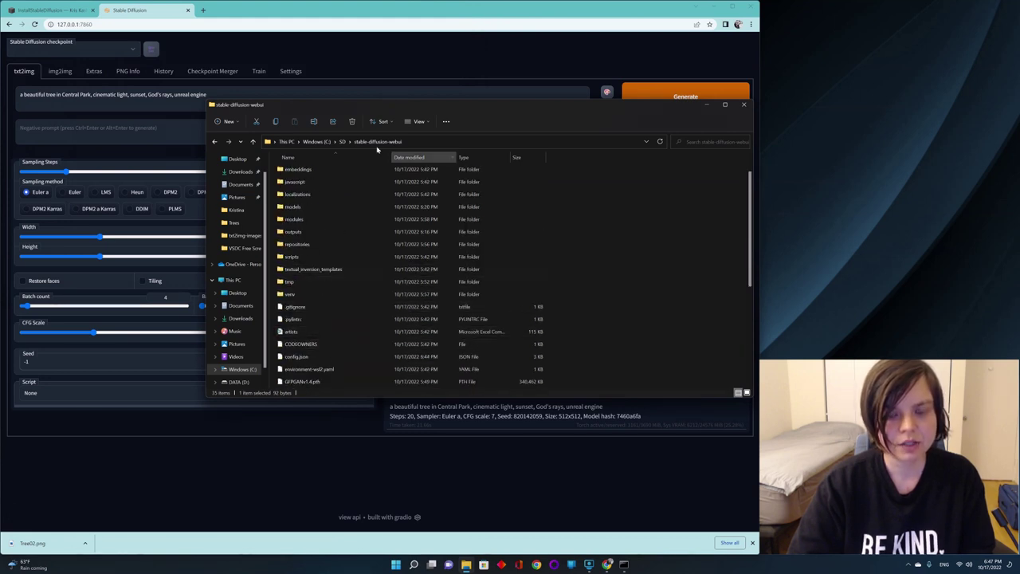
pyautogui.doubleClick(308, 234)
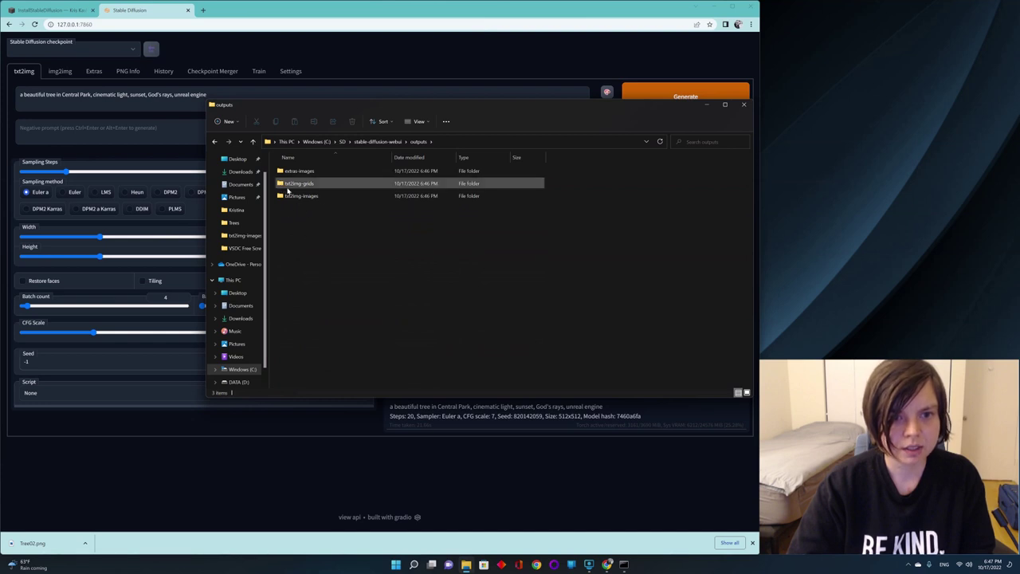
pyautogui.doubleClick(295, 197)
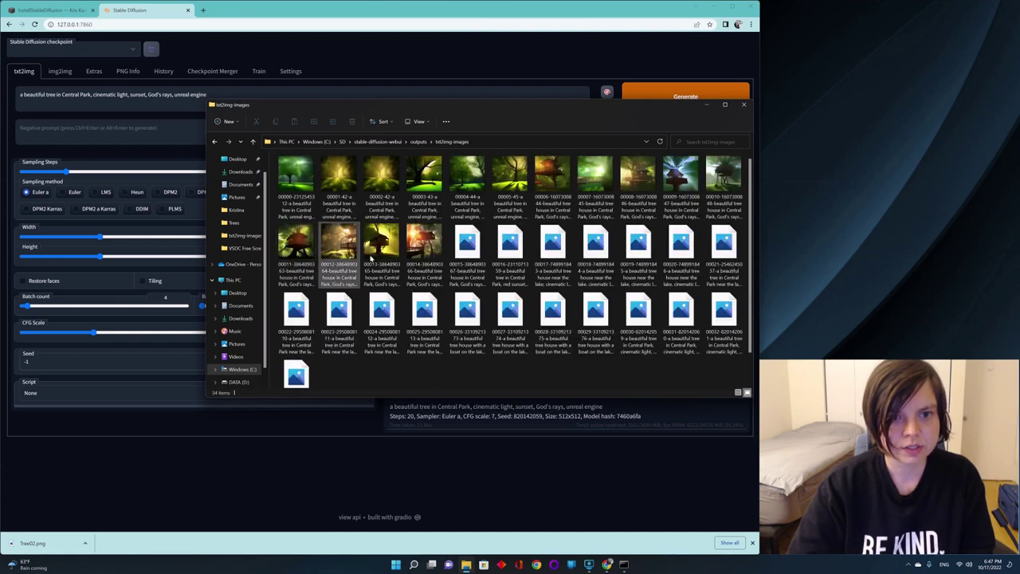
pyautogui.scroll(-1, 492, 342)
pyautogui.scroll(1, 491, 342)
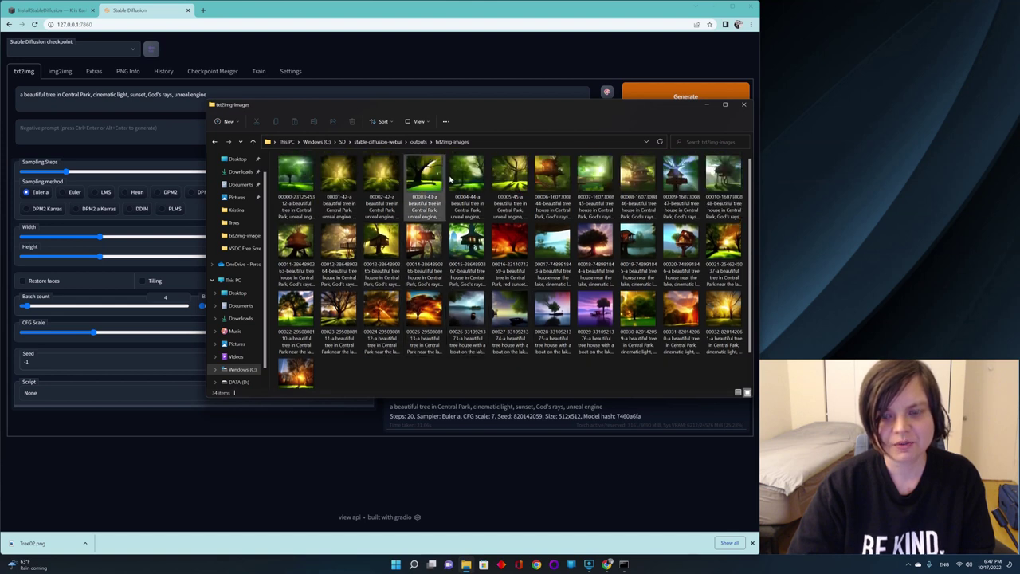
pyautogui.scroll(-1, 562, 351)
pyautogui.scroll(1, 562, 359)
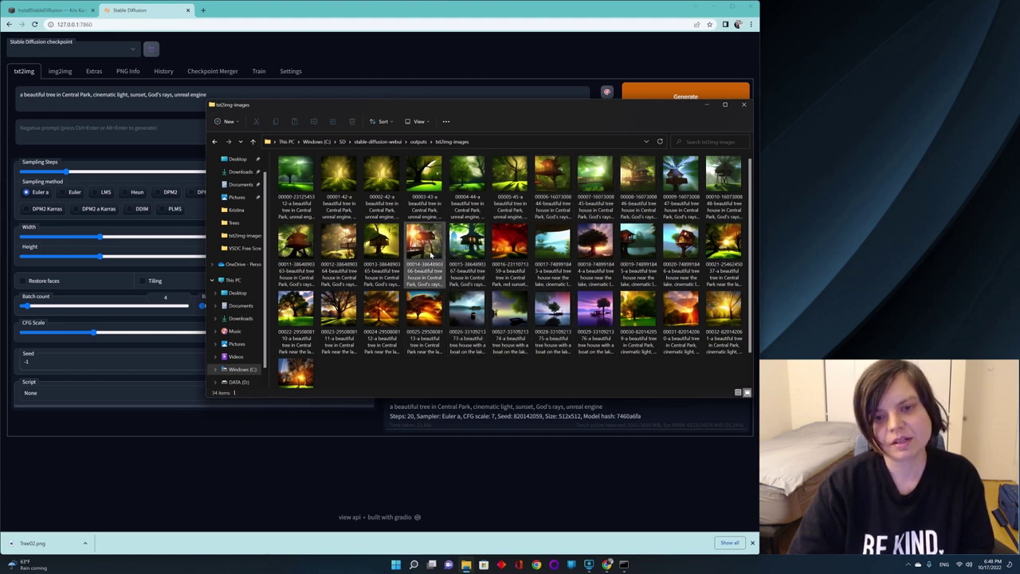
pyautogui.click(705, 104)
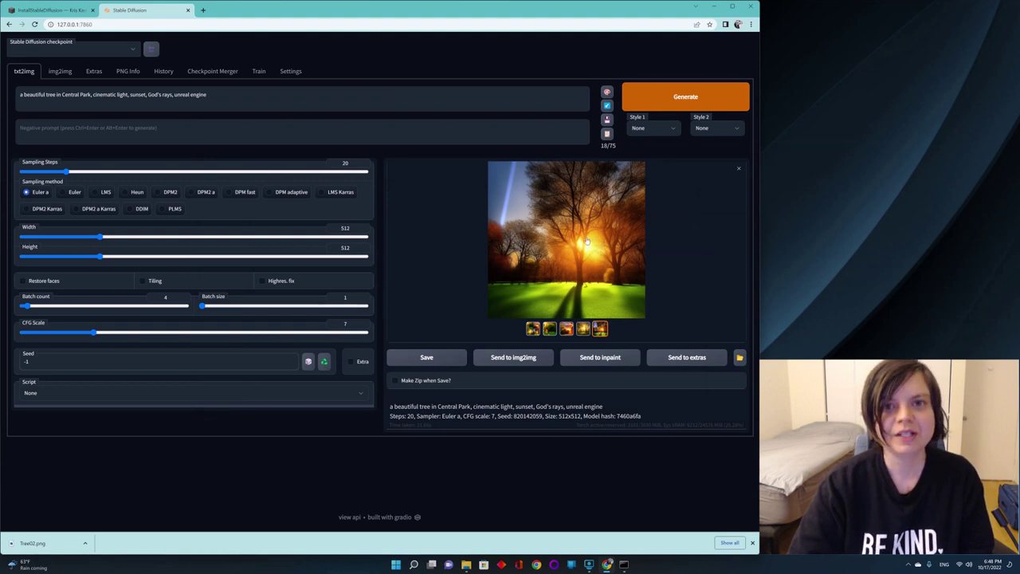